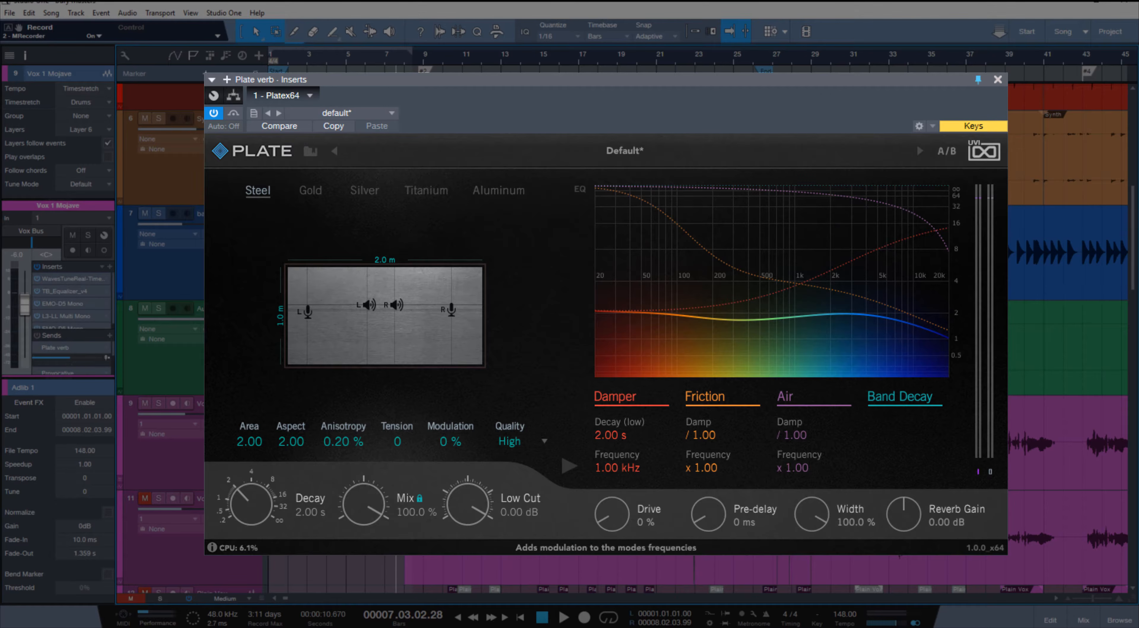
Try the plate's Decay at 200 ms and at infinity, and reset it to 2.00 s
{"action": "left_click", "coordinate": [222, 520]}
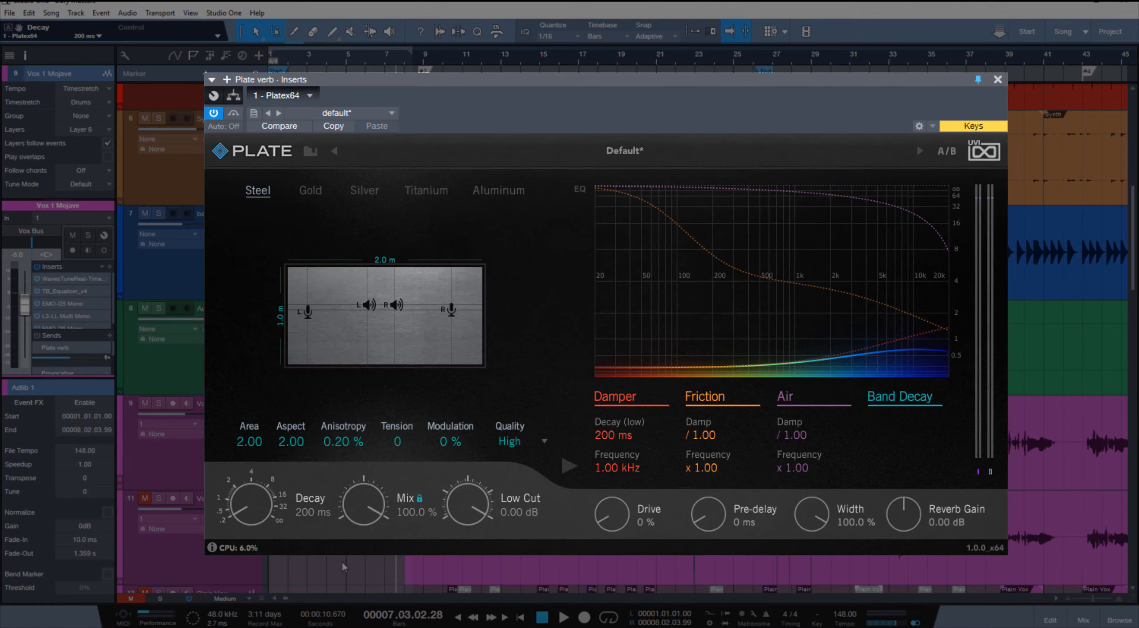
{"action": "left_click", "coordinate": [279, 520]}
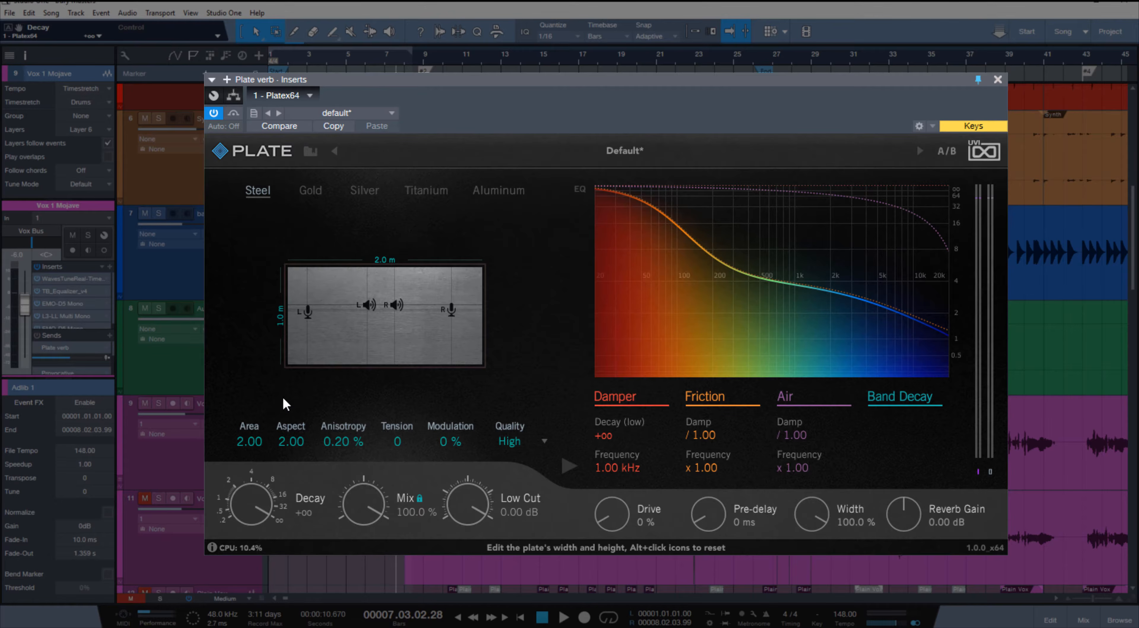
{"action": "double_click", "coordinate": [261, 515]}
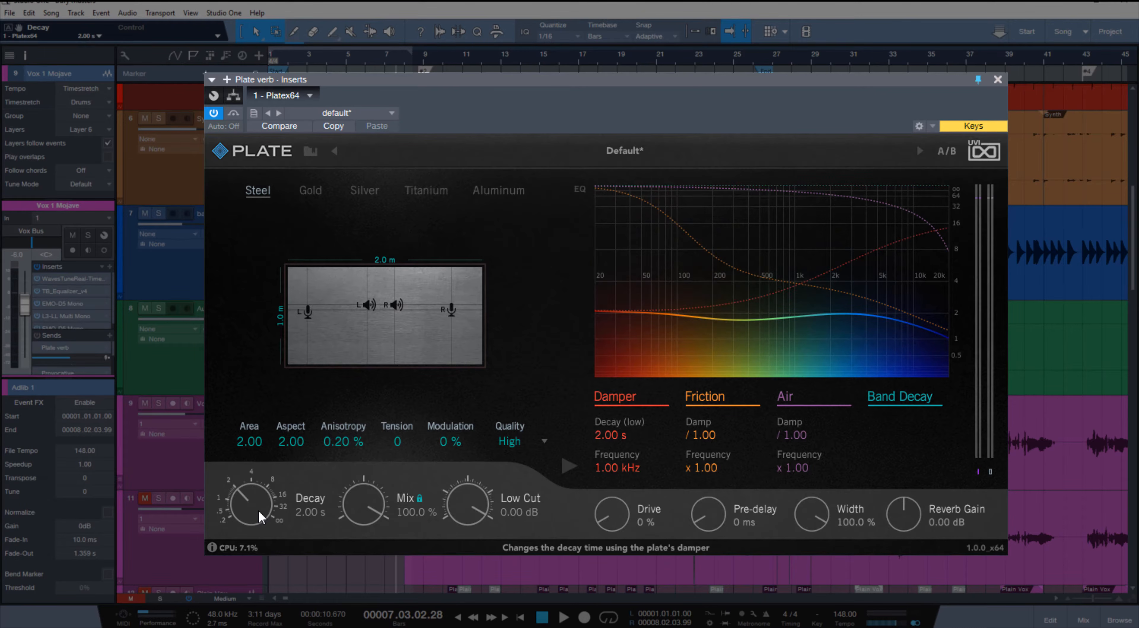
Try freehand curves across the reverb's Band EQ, reset all bands to flat and return to the decay editor
{"action": "left_click", "coordinate": [579, 189]}
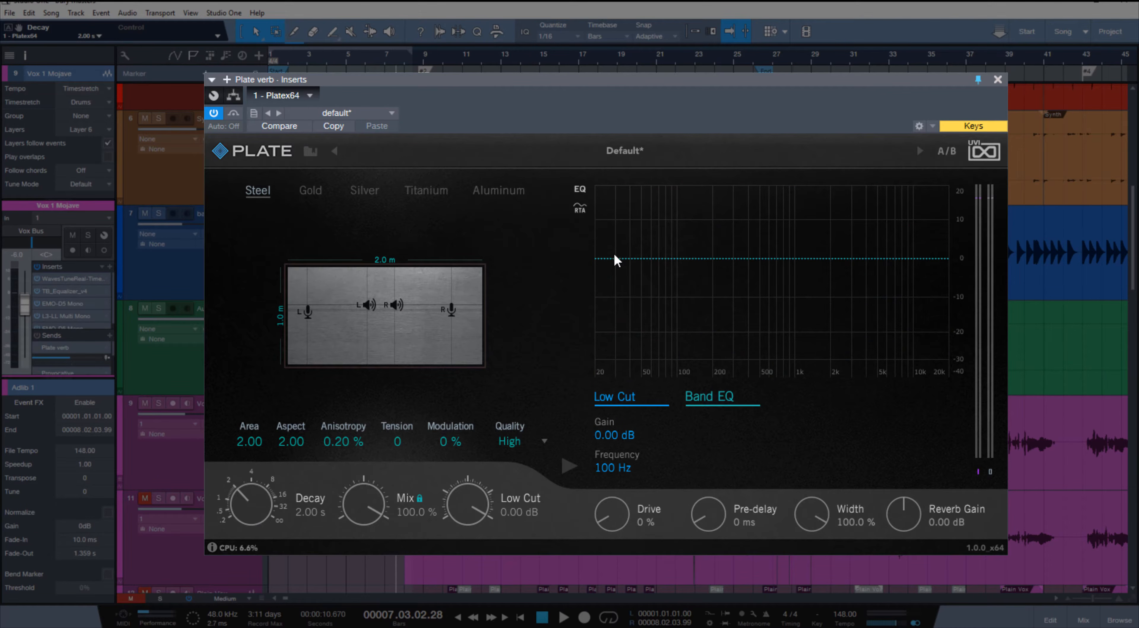
{"action": "mouse_move", "coordinate": [618, 266]}
{"action": "mouse_move", "coordinate": [617, 363]}
{"action": "left_mouse_down"}
{"action": "mouse_move", "coordinate": [682, 305]}
{"action": "mouse_move", "coordinate": [795, 260]}
{"action": "mouse_move", "coordinate": [886, 379]}
{"action": "mouse_move", "coordinate": [944, 261]}
{"action": "mouse_move", "coordinate": [970, 375]}
{"action": "mouse_move", "coordinate": [955, 419]}
{"action": "mouse_move", "coordinate": [952, 357]}
{"action": "mouse_move", "coordinate": [932, 391]}
{"action": "left_mouse_up"}
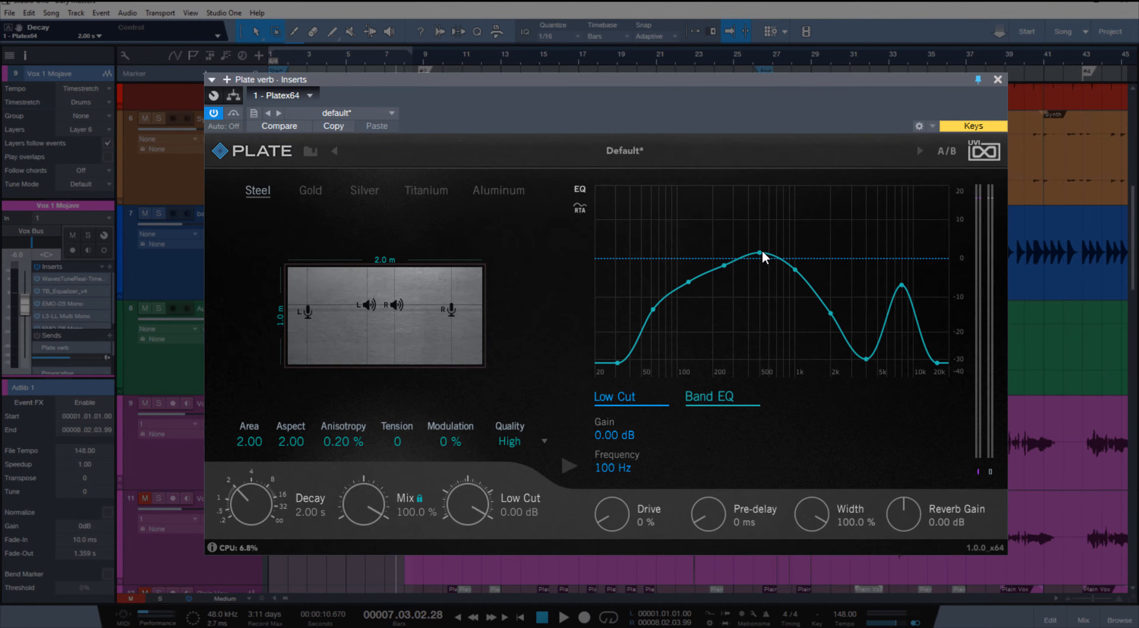
{"action": "mouse_move", "coordinate": [759, 249]}
{"action": "left_mouse_down"}
{"action": "mouse_move", "coordinate": [745, 189]}
{"action": "mouse_move", "coordinate": [690, 179]}
{"action": "mouse_move", "coordinate": [643, 211]}
{"action": "mouse_move", "coordinate": [658, 285]}
{"action": "mouse_move", "coordinate": [838, 349]}
{"action": "mouse_move", "coordinate": [905, 204]}
{"action": "mouse_move", "coordinate": [956, 327]}
{"action": "left_mouse_up"}
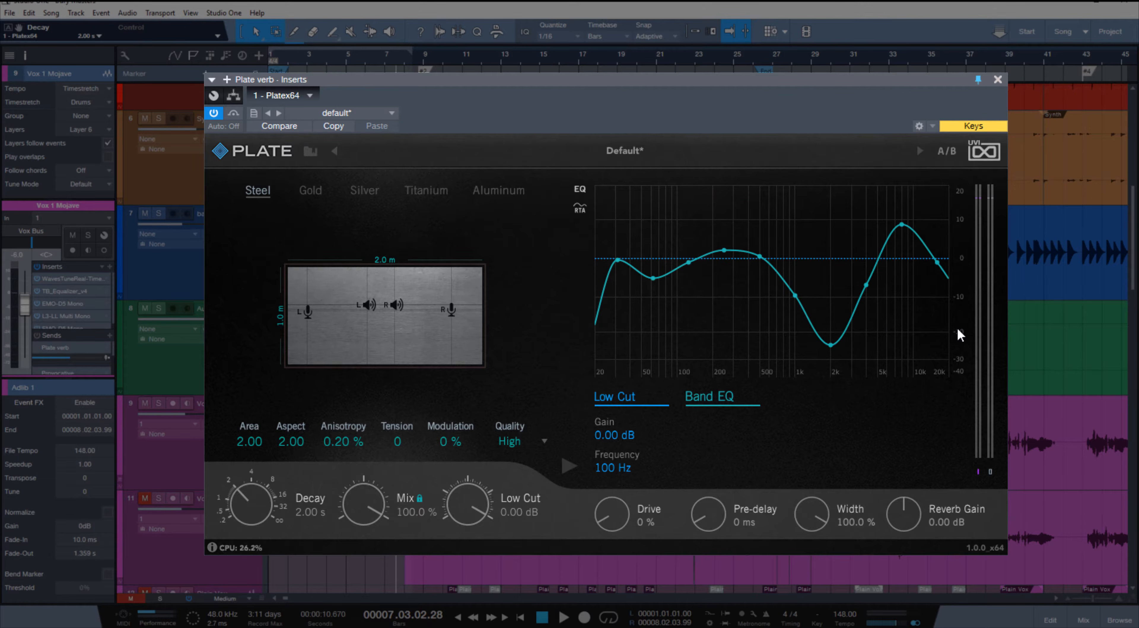
{"action": "right_click", "coordinate": [741, 254]}
{"action": "left_click", "coordinate": [656, 256]}
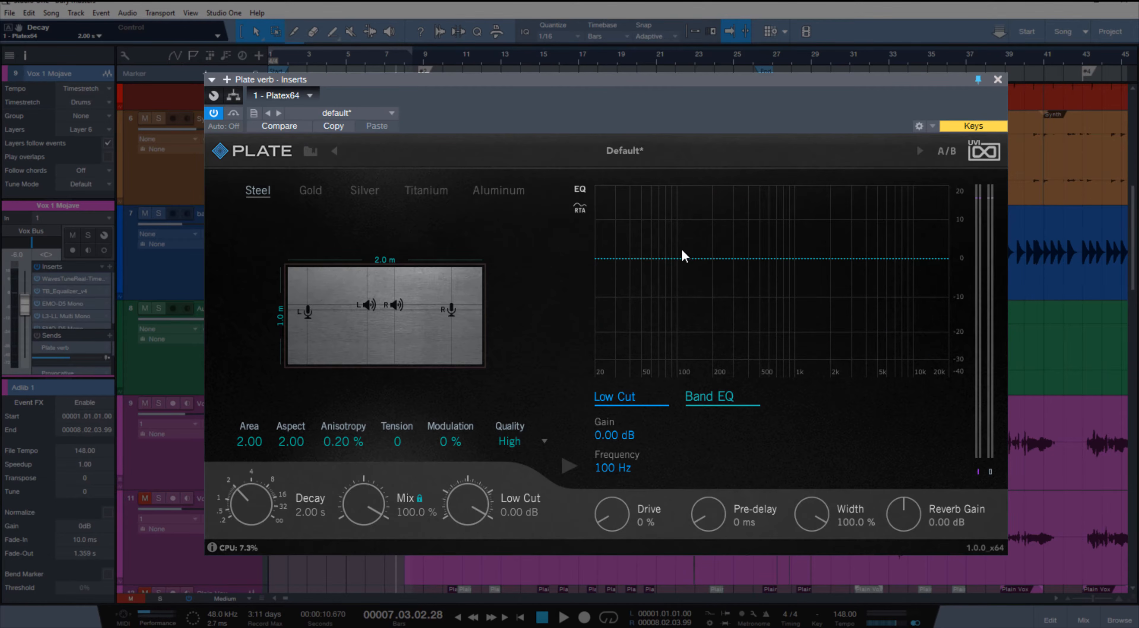
{"action": "left_click", "coordinate": [580, 189]}
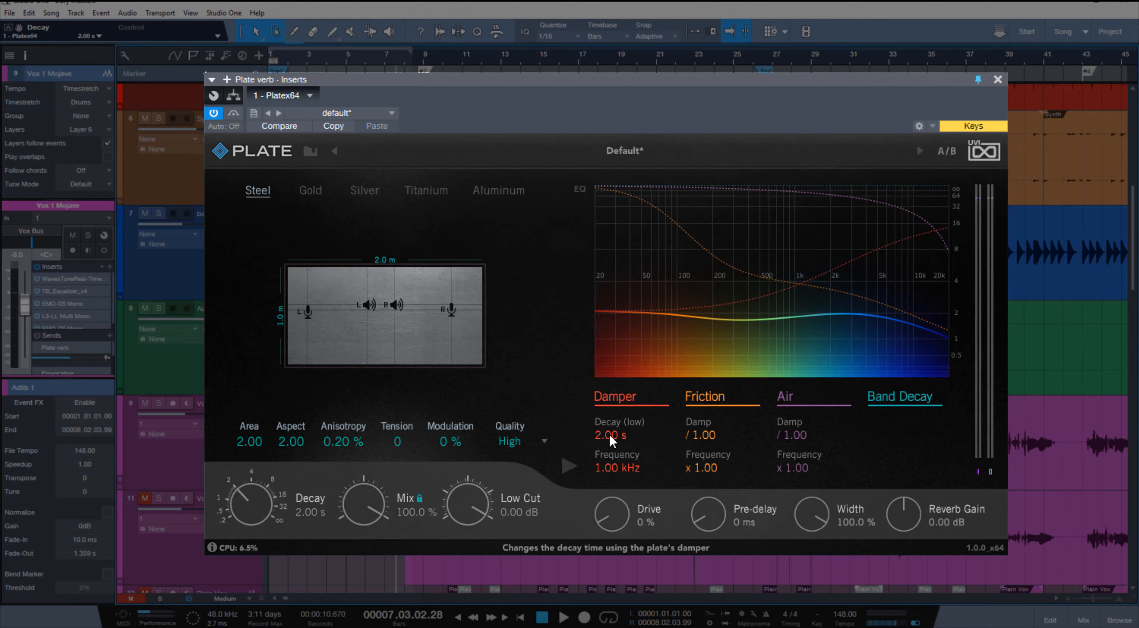
Set Damper to 6.33 s and 1.53 kHz, Friction to x 2.92 and x 9.46, and Air to x 5.75 and / 100.00
{"action": "left_click_drag", "start_coordinate": [608, 441], "coordinate": [718, 418]}
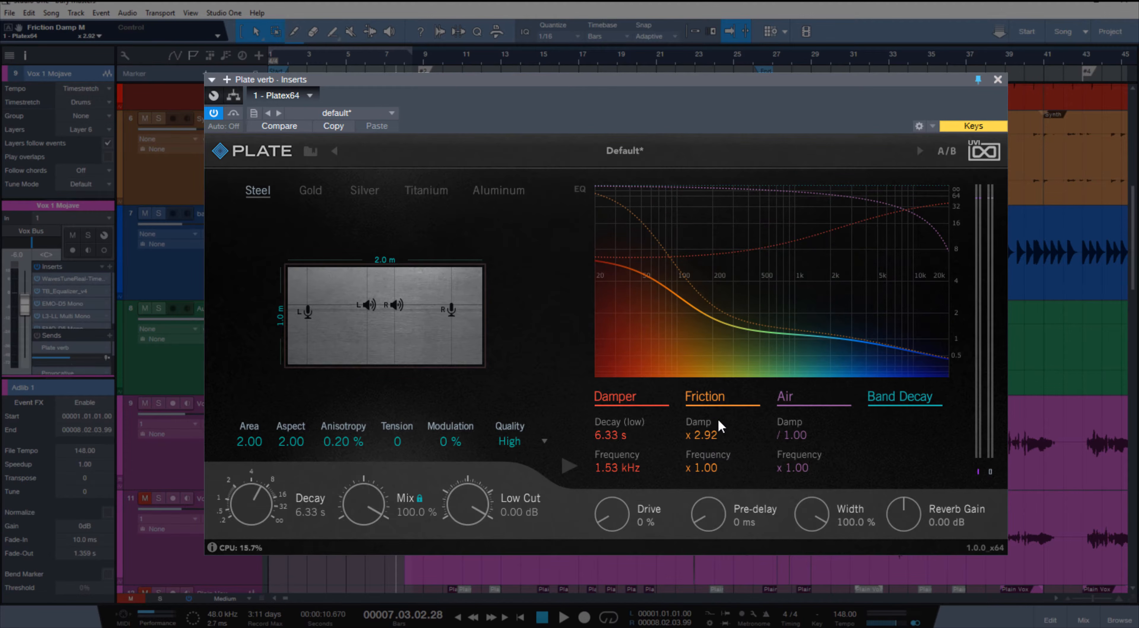
{"action": "left_click_drag", "start_coordinate": [715, 468], "coordinate": [718, 420]}
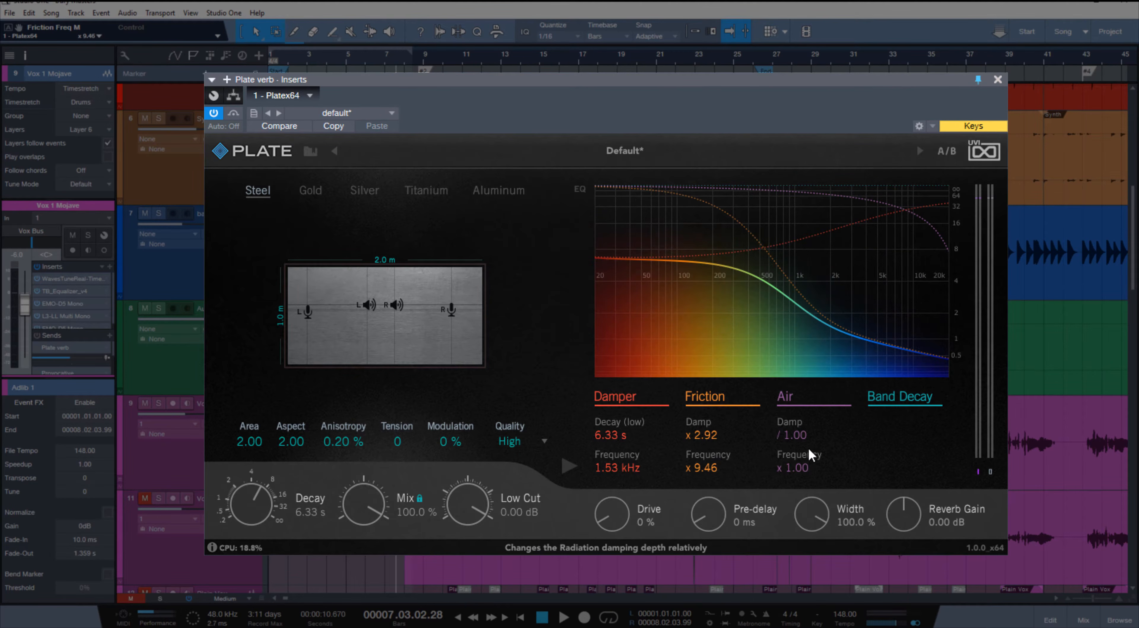
{"action": "left_click_drag", "start_coordinate": [807, 447], "coordinate": [809, 411]}
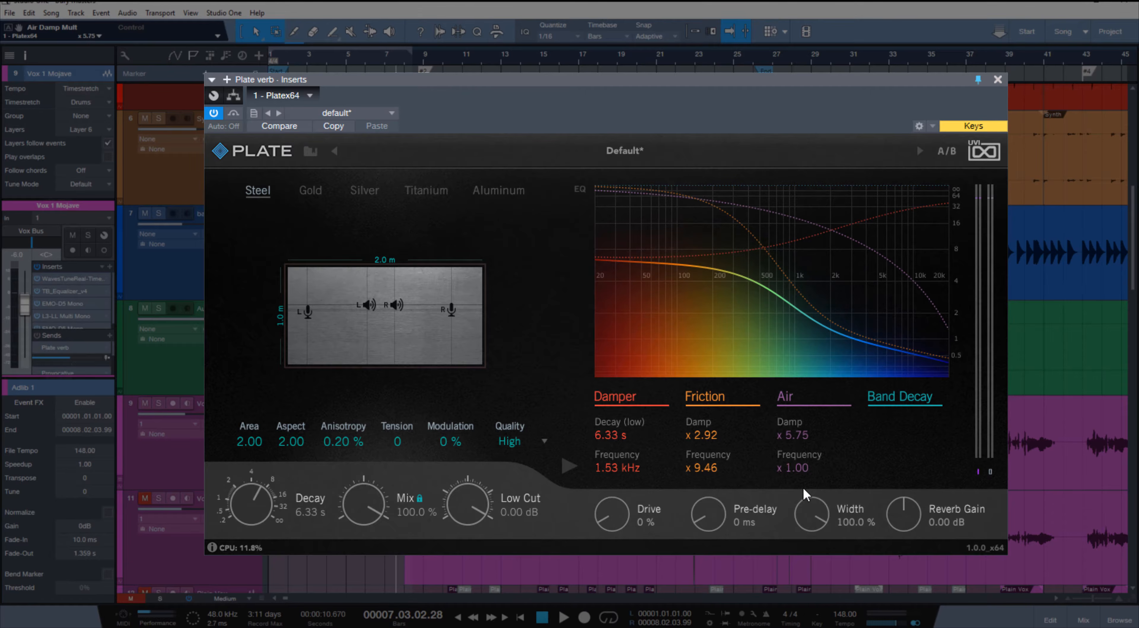
{"action": "left_click_drag", "start_coordinate": [795, 468], "coordinate": [738, 623]}
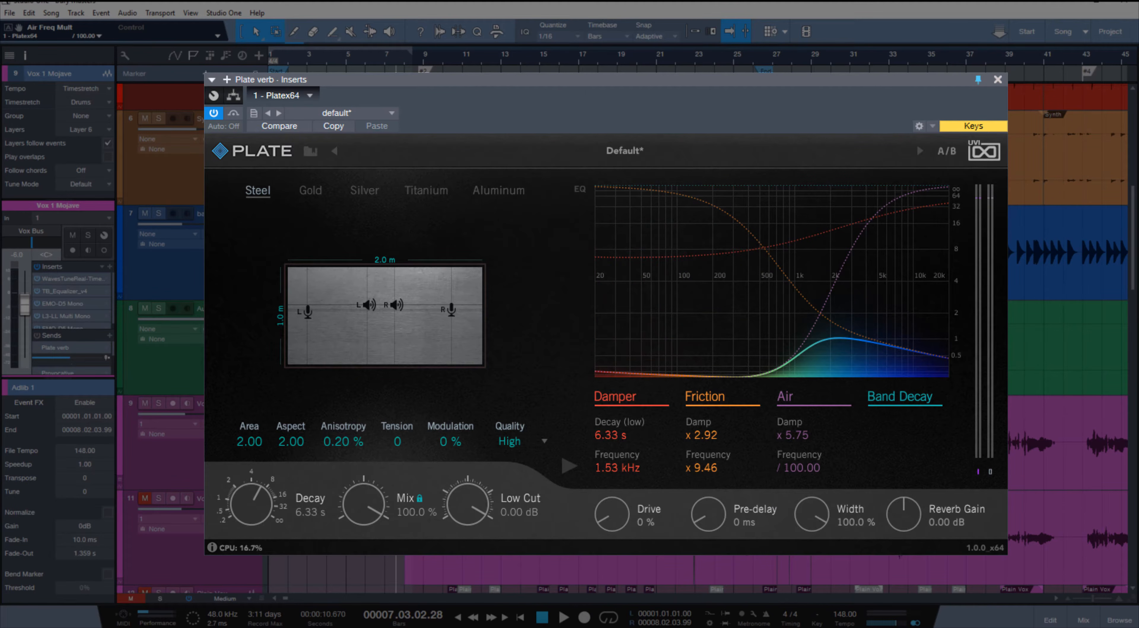
{"action": "mouse_move", "coordinate": [739, 623]}
{"action": "left_mouse_down"}
{"action": "mouse_move", "coordinate": [745, 474]}
{"action": "mouse_move", "coordinate": [727, 532]}
{"action": "mouse_move", "coordinate": [738, 624]}
{"action": "left_mouse_up"}
Load the Default factory preset and check its EQ screen before returning to the decay editor
{"action": "left_click", "coordinate": [624, 151]}
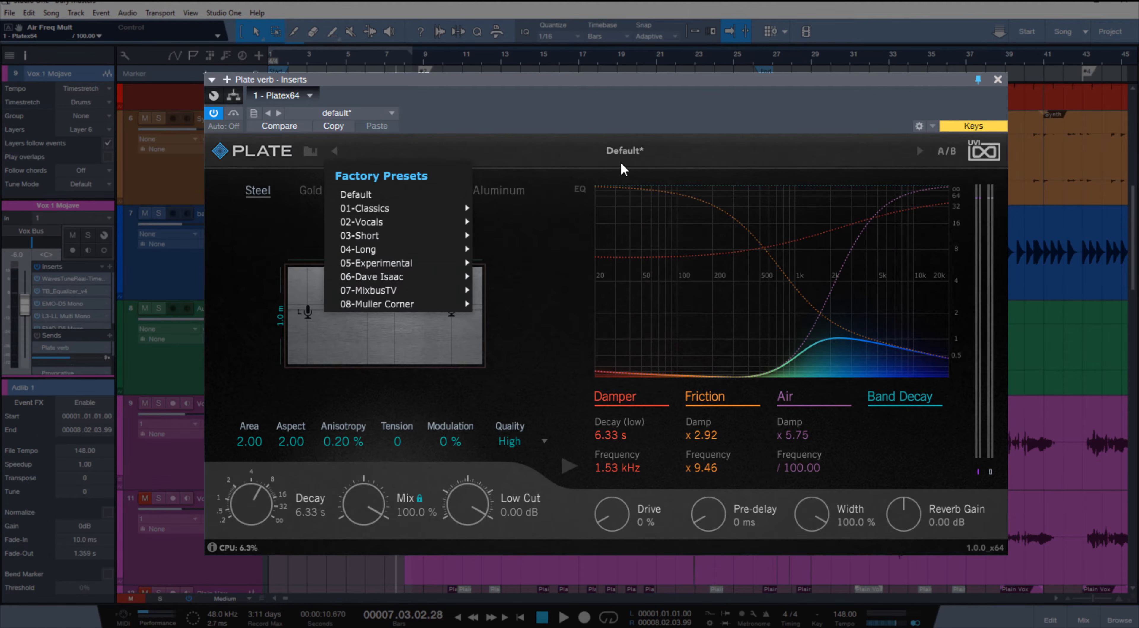
{"action": "left_click", "coordinate": [423, 194]}
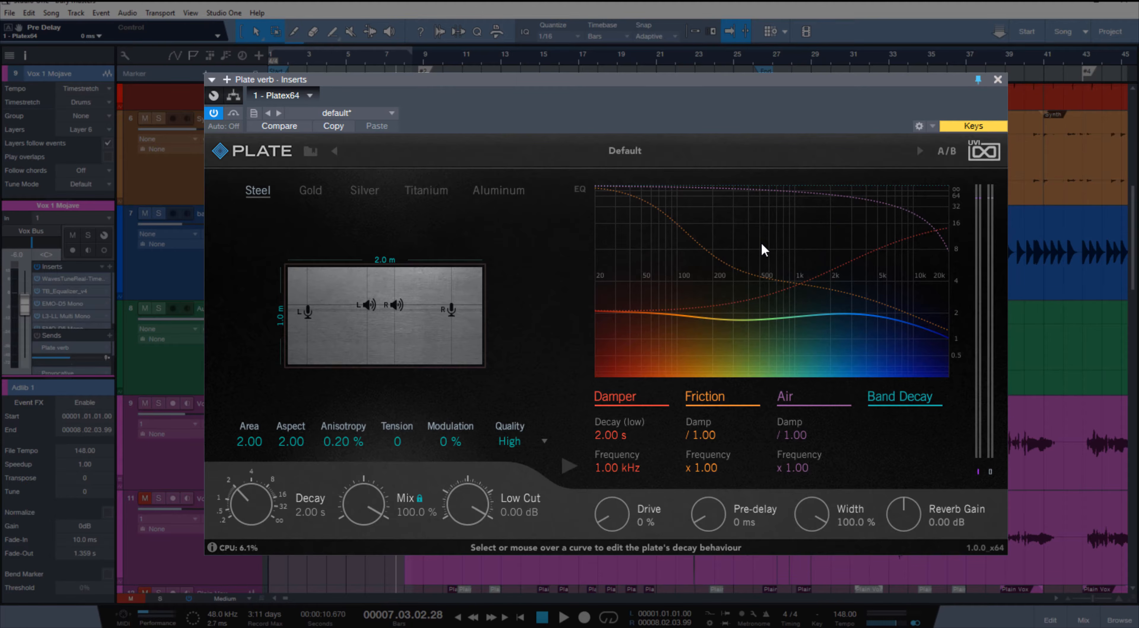
{"action": "left_click", "coordinate": [581, 189]}
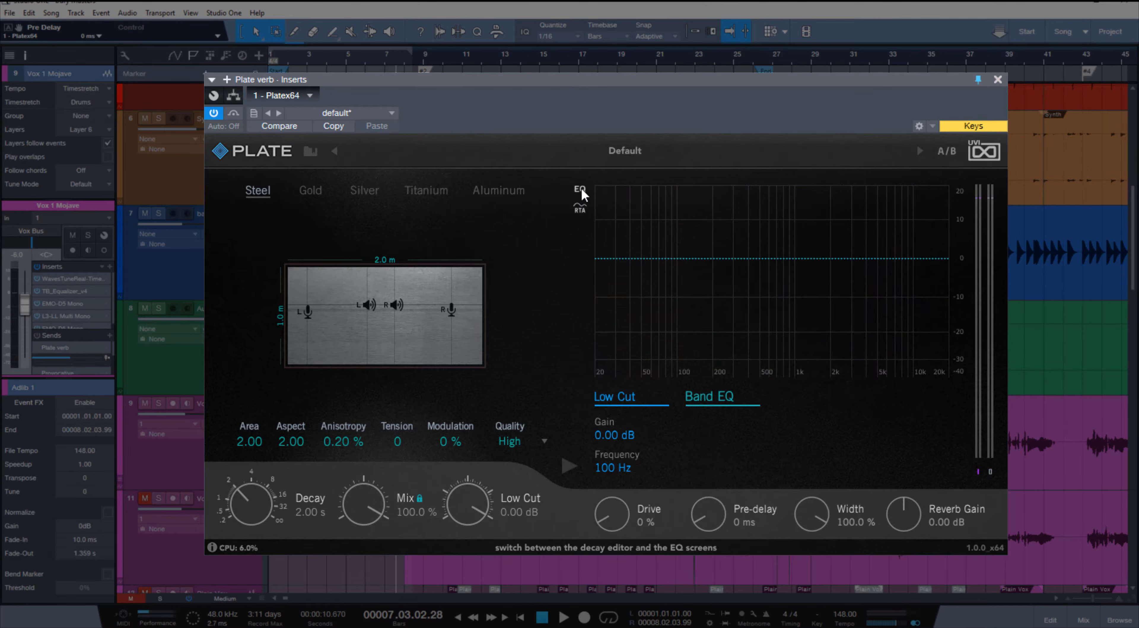
{"action": "left_click", "coordinate": [582, 189]}
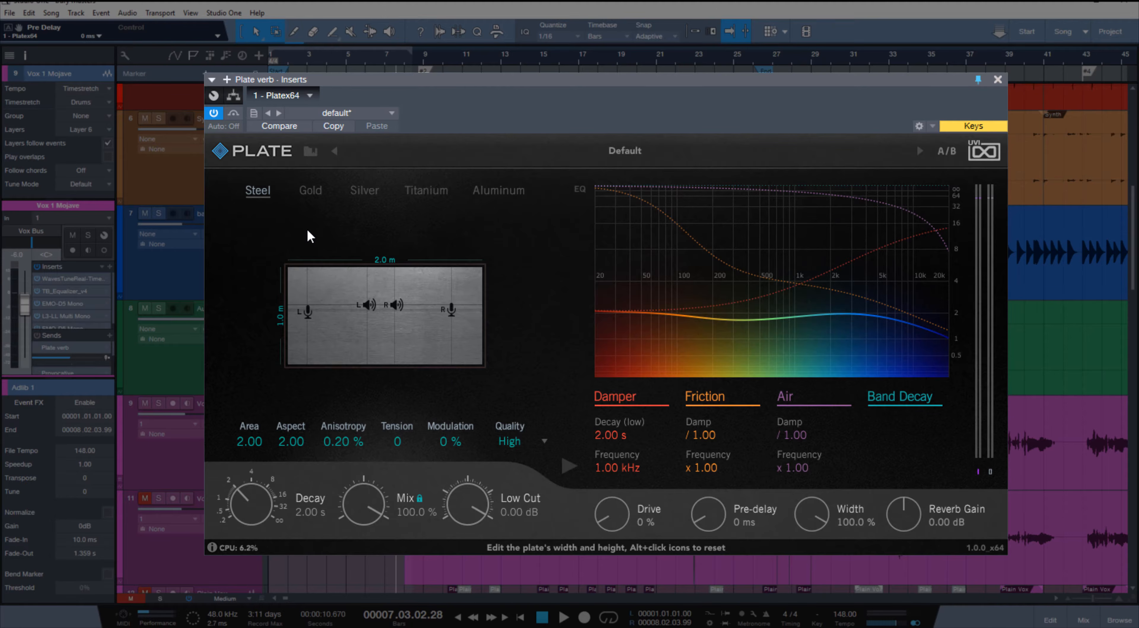
Try the Gold, Silver, Titanium and Aluminum plate materials, and return to Steel
{"action": "left_click", "coordinate": [306, 194]}
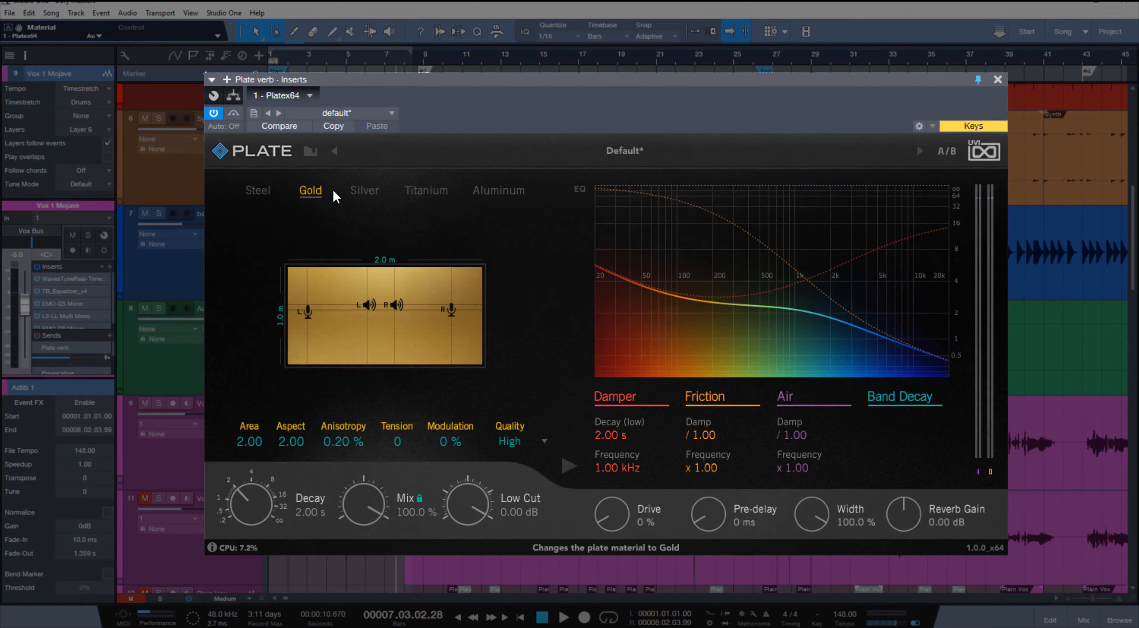
{"action": "left_click", "coordinate": [358, 194]}
{"action": "left_click", "coordinate": [438, 193]}
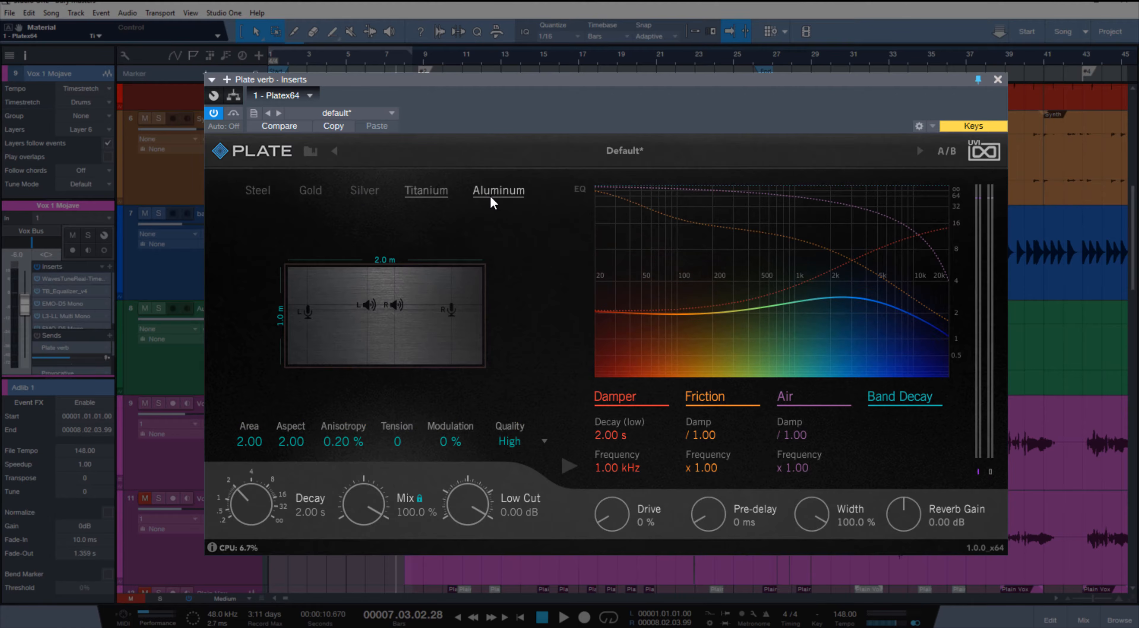
{"action": "left_click", "coordinate": [491, 195]}
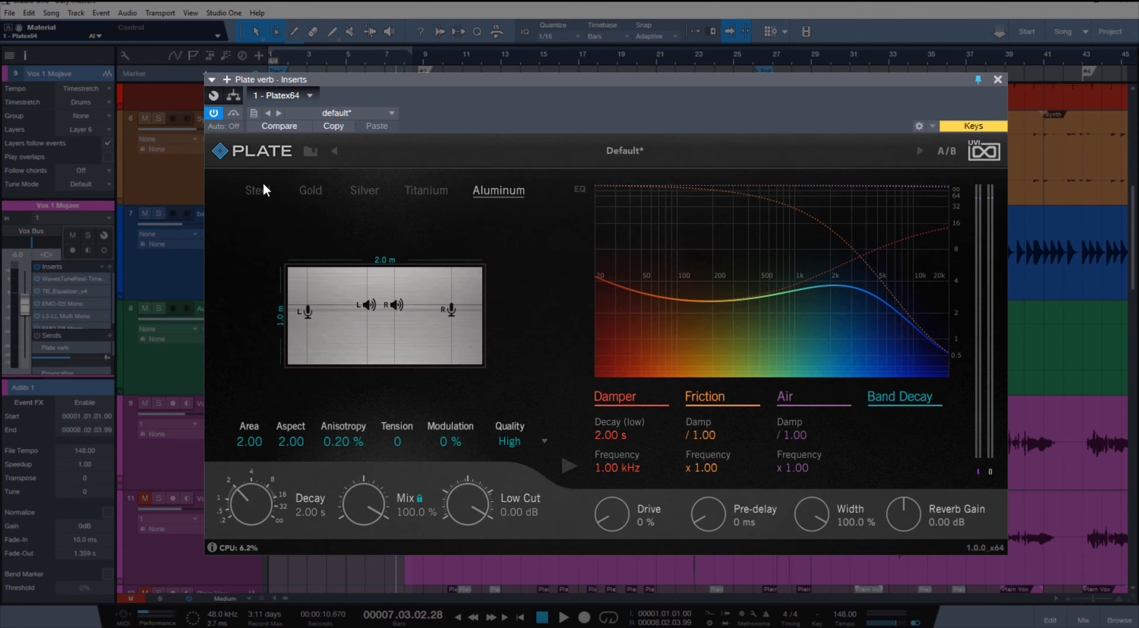
{"action": "left_click", "coordinate": [311, 193]}
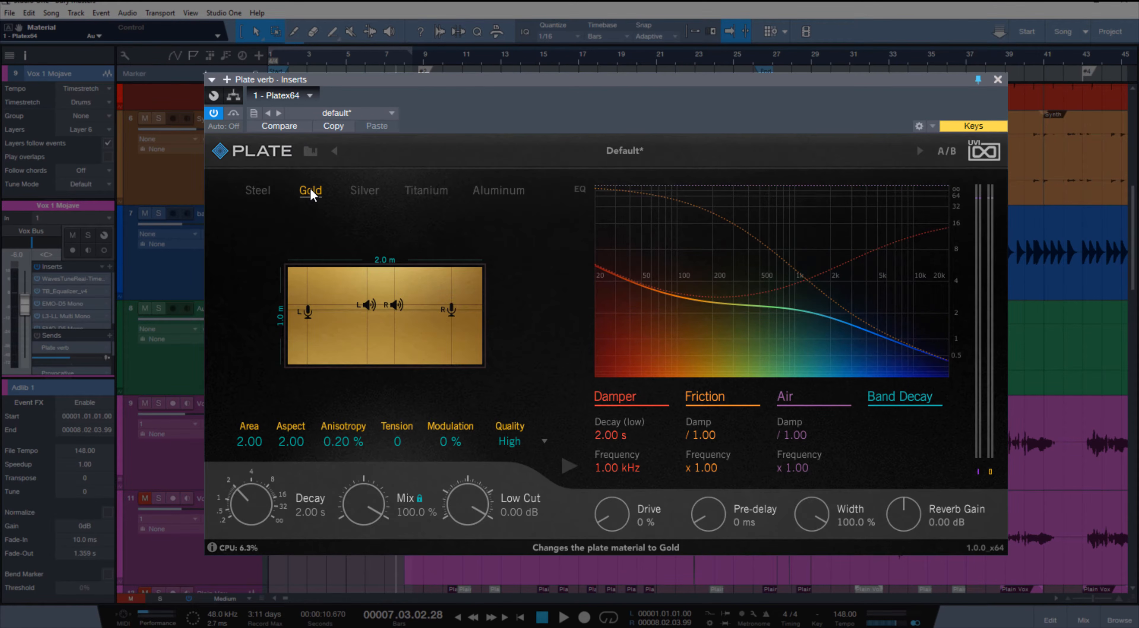
{"action": "left_click", "coordinate": [256, 190]}
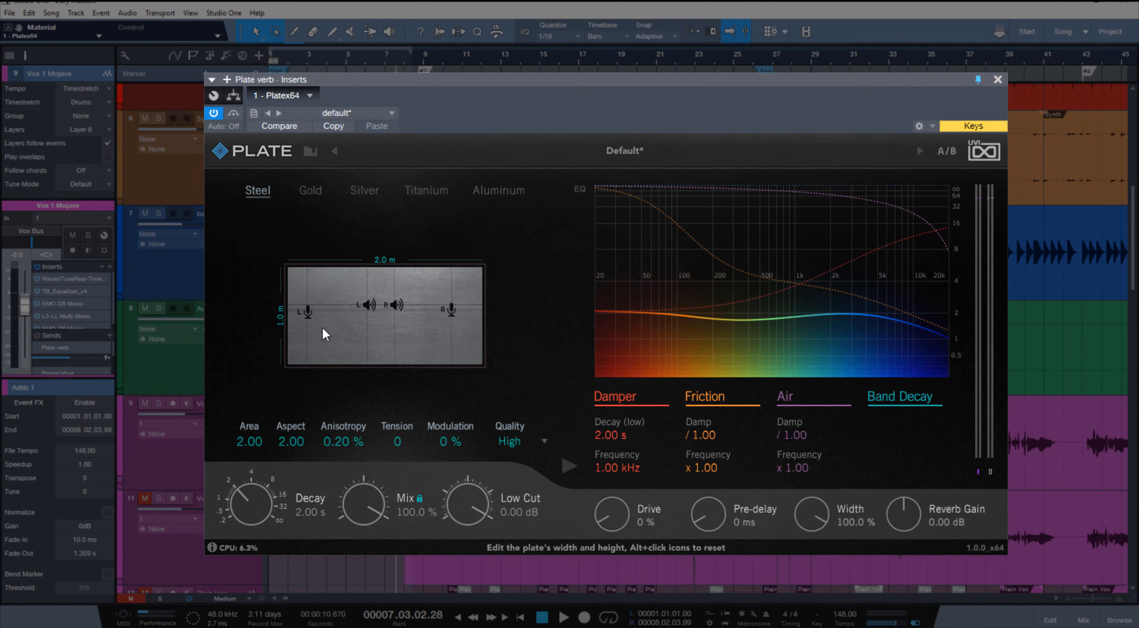
Try plate sizes from area 0.60 with aspect 10.99 to area 0.99 with aspect 1.12, and restore the Default preset
{"action": "left_click_drag", "start_coordinate": [289, 360], "coordinate": [225, 325]}
{"action": "left_click_drag", "start_coordinate": [255, 259], "coordinate": [446, 246]}
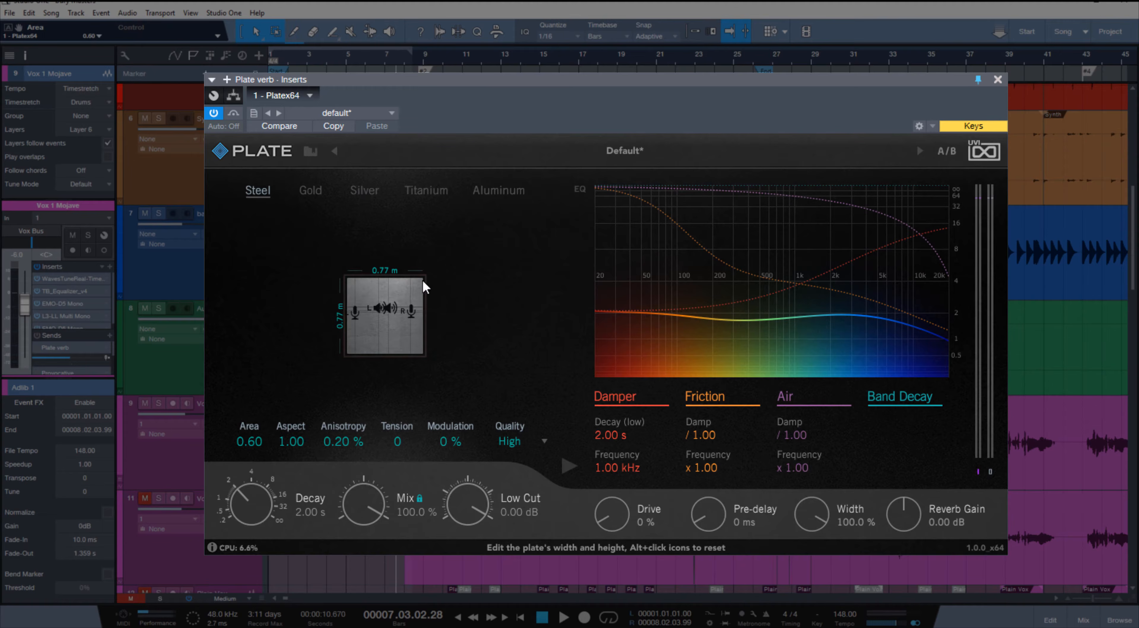
{"action": "left_click_drag", "start_coordinate": [292, 449], "coordinate": [309, 376]}
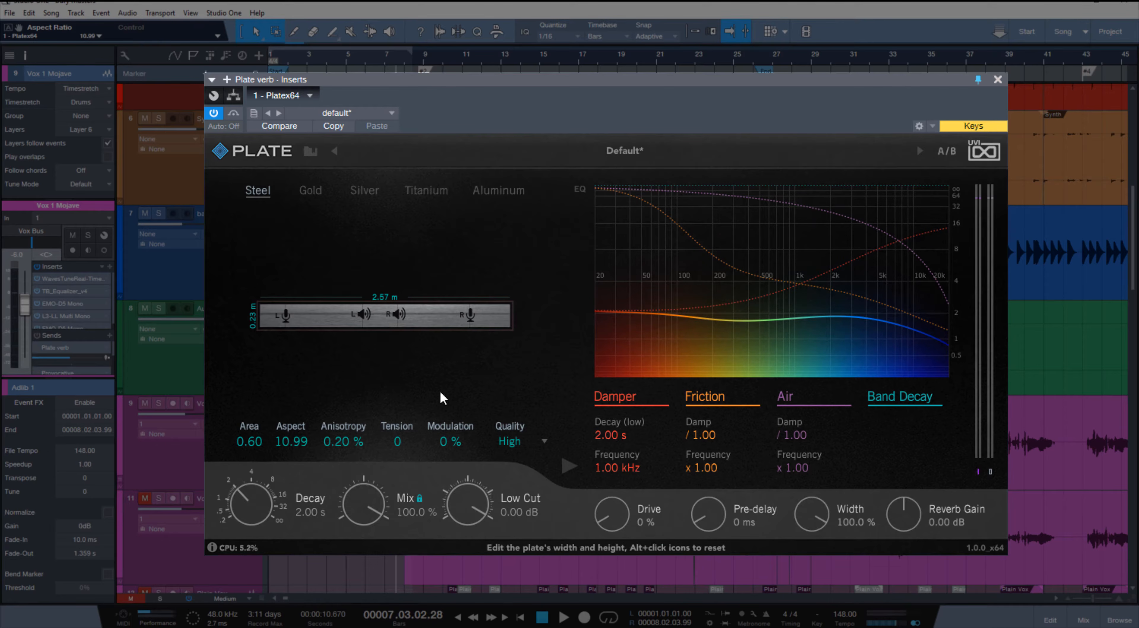
{"action": "left_click_drag", "start_coordinate": [262, 330], "coordinate": [358, 193]}
{"action": "left_click", "coordinate": [615, 167]}
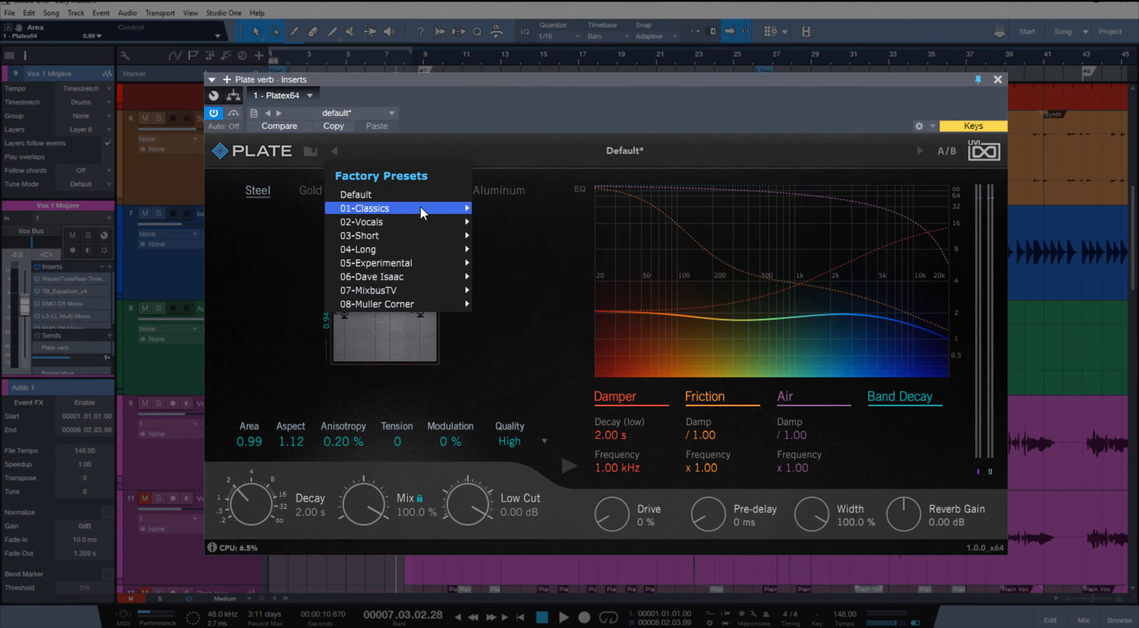
{"action": "left_click", "coordinate": [419, 197]}
Try placing the speakers lower on the plate and the microphones in opposite corners, and restore the Default preset
{"action": "left_click_drag", "start_coordinate": [358, 312], "coordinate": [418, 361]}
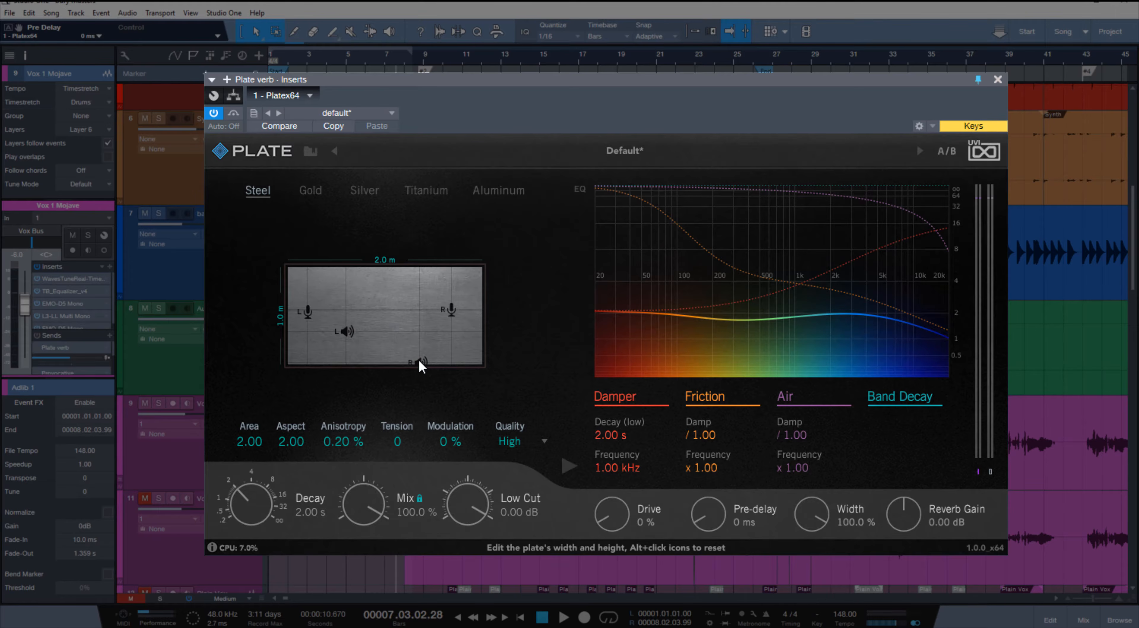
{"action": "left_click_drag", "start_coordinate": [451, 303], "coordinate": [481, 277]}
{"action": "left_click_drag", "start_coordinate": [308, 313], "coordinate": [285, 363]}
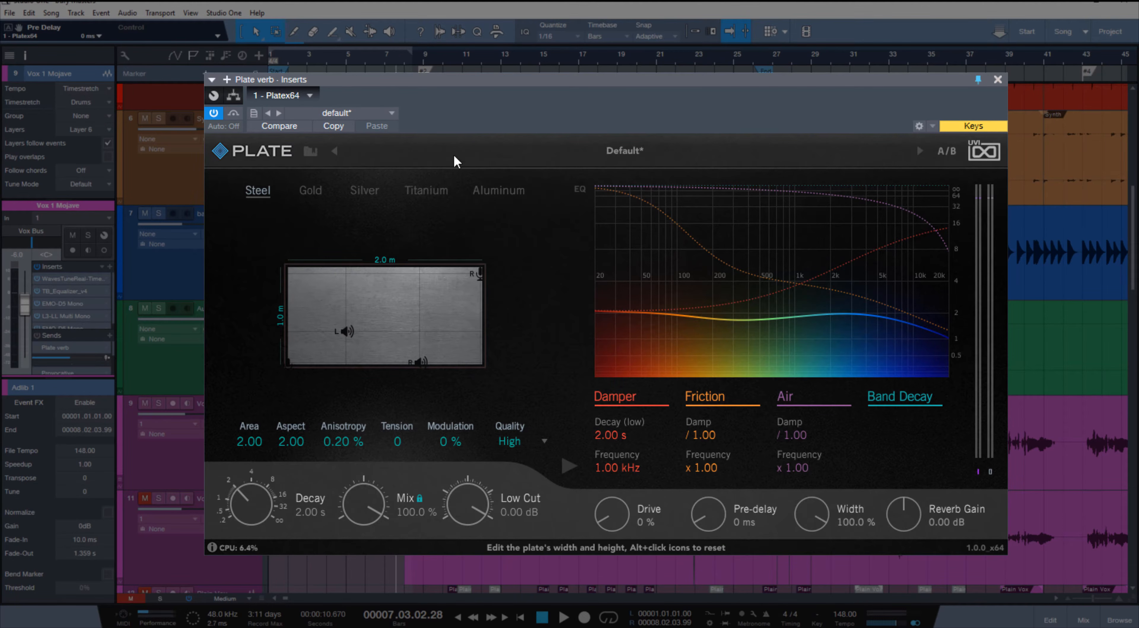
{"action": "left_click", "coordinate": [623, 152]}
{"action": "left_click", "coordinate": [442, 147]}
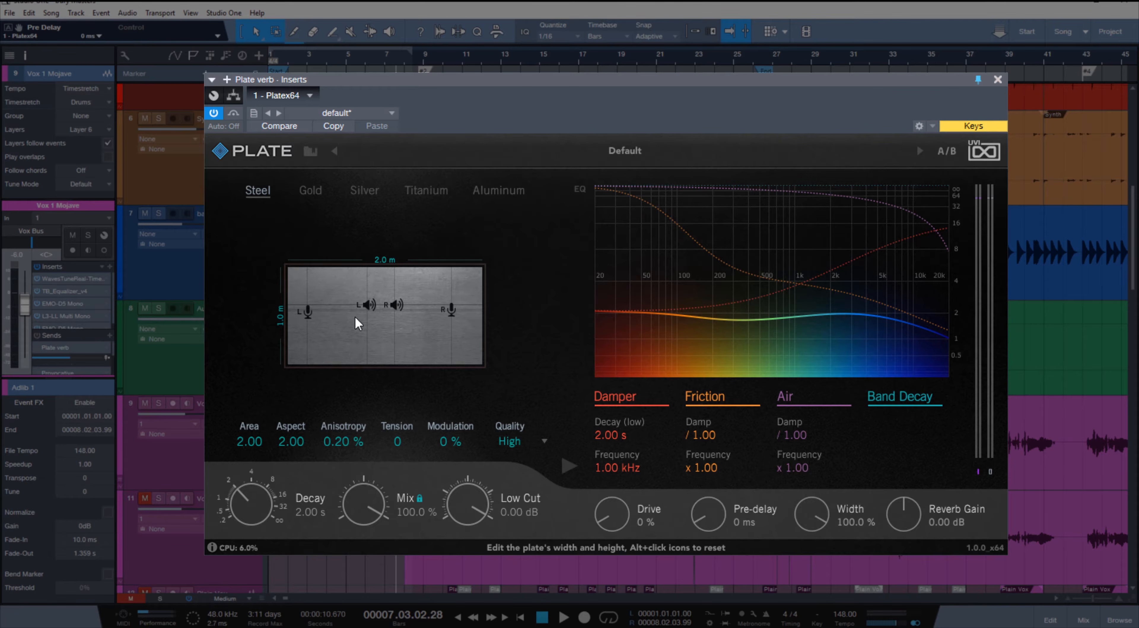
Set the plate's Anisotropy to 0.19 %, and try a Tension of 2000 before resetting it to 0
{"action": "left_click_drag", "start_coordinate": [340, 441], "coordinate": [347, 427]}
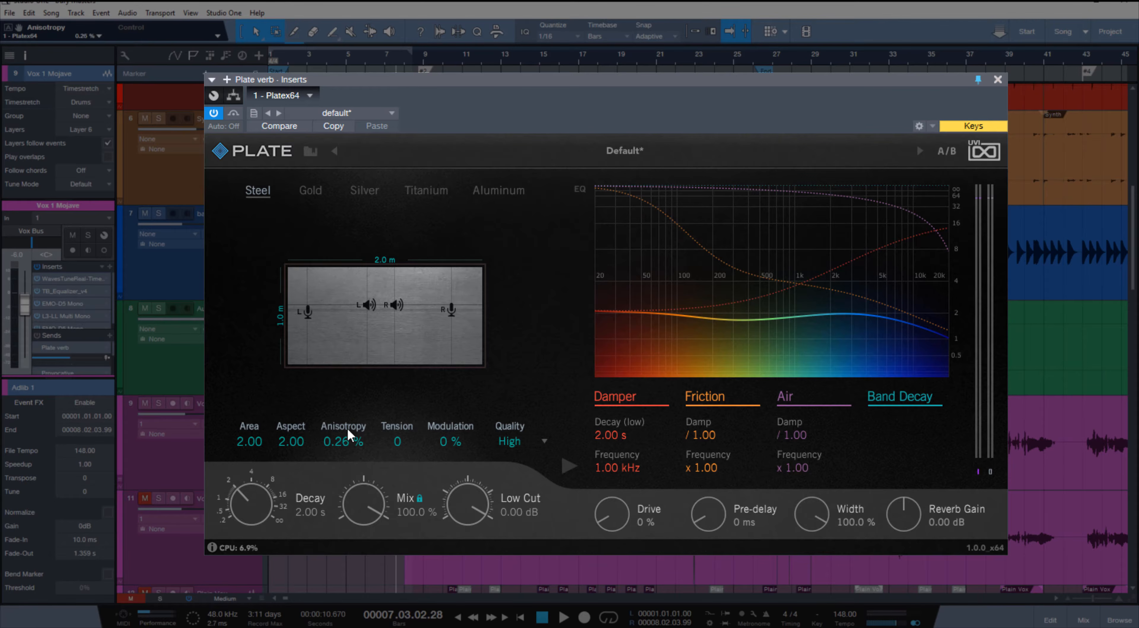
{"action": "left_click_drag", "start_coordinate": [372, 389], "coordinate": [352, 445]}
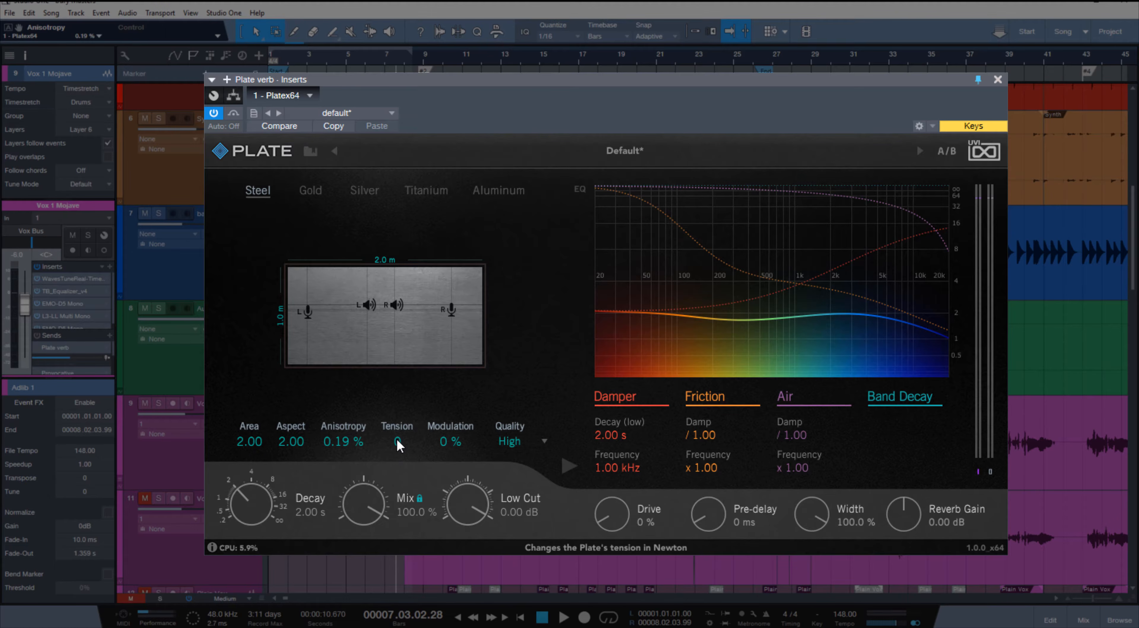
{"action": "left_click_drag", "start_coordinate": [399, 445], "coordinate": [399, 425]}
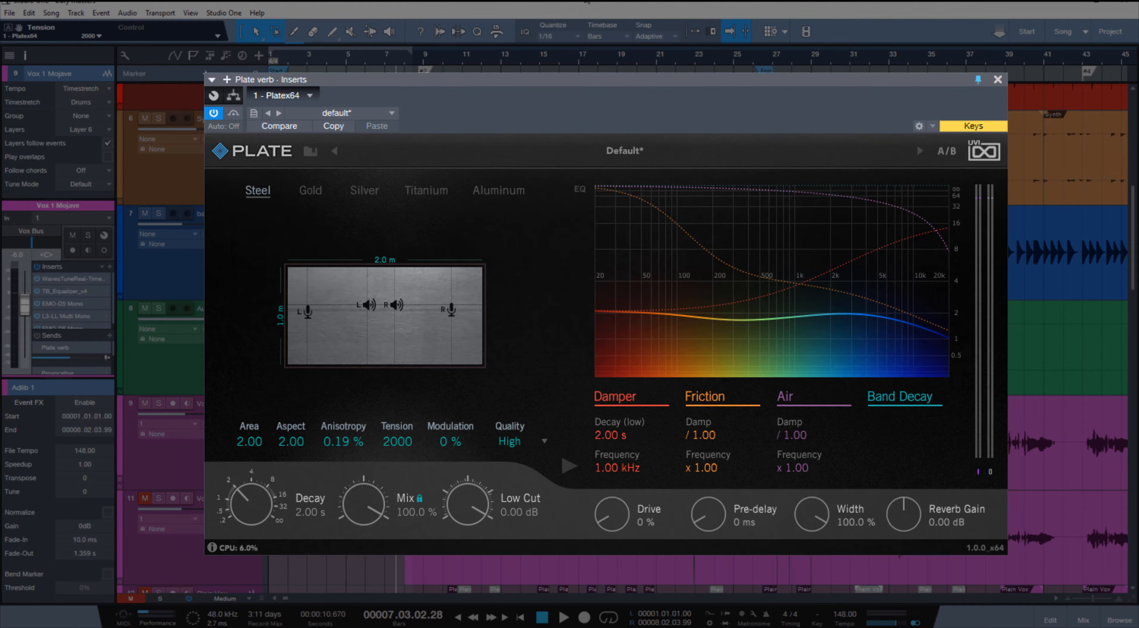
{"action": "double_click", "coordinate": [401, 444]}
{"action": "left_click_drag", "start_coordinate": [407, 431], "coordinate": [395, 441]}
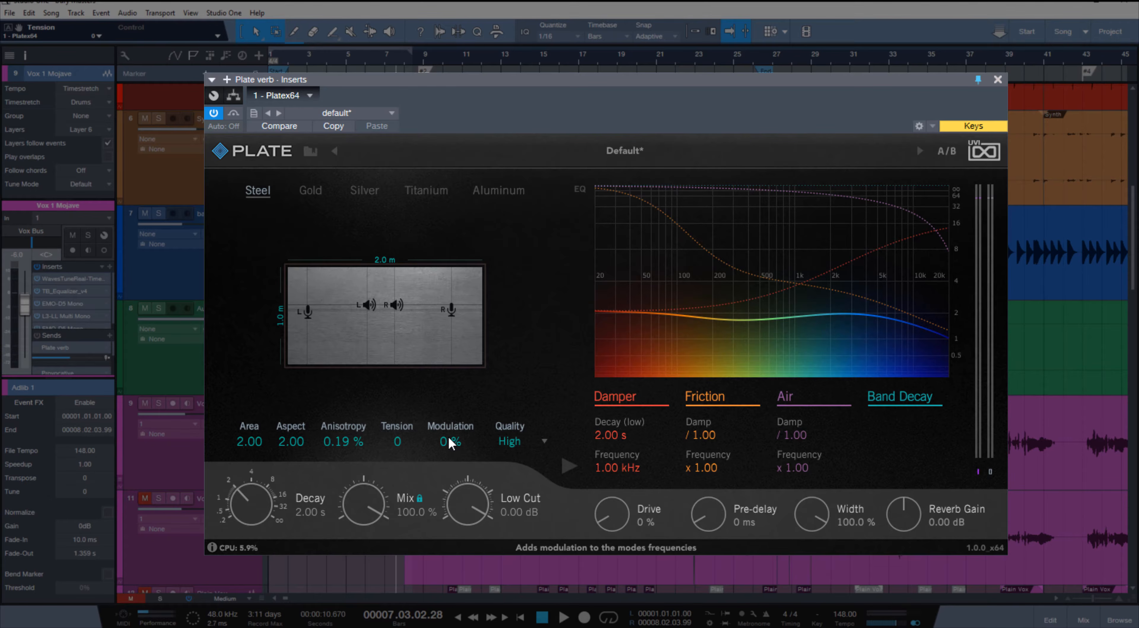
Review the Quality options, keep High, and load the Default factory preset
{"action": "left_click", "coordinate": [512, 442]}
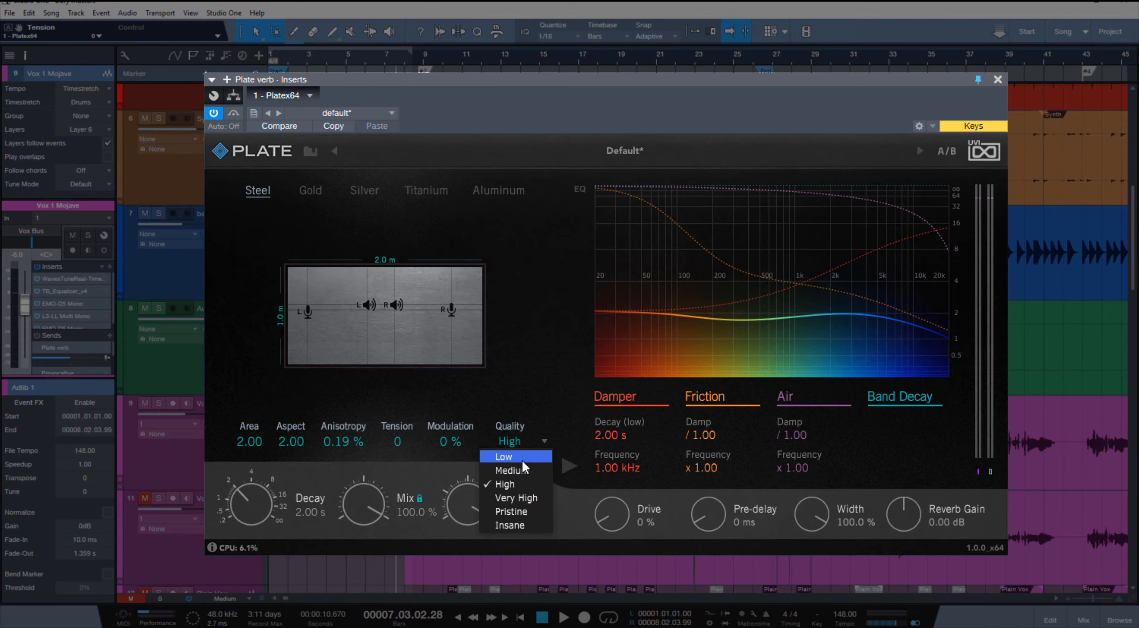
{"action": "left_click", "coordinate": [511, 485]}
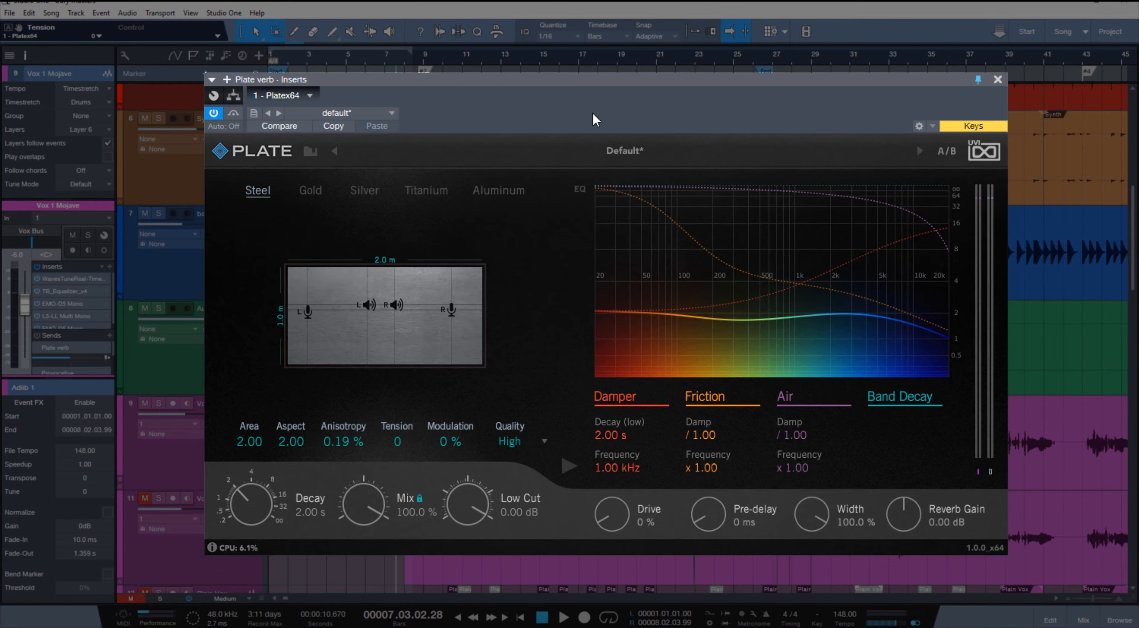
{"action": "left_click", "coordinate": [616, 148]}
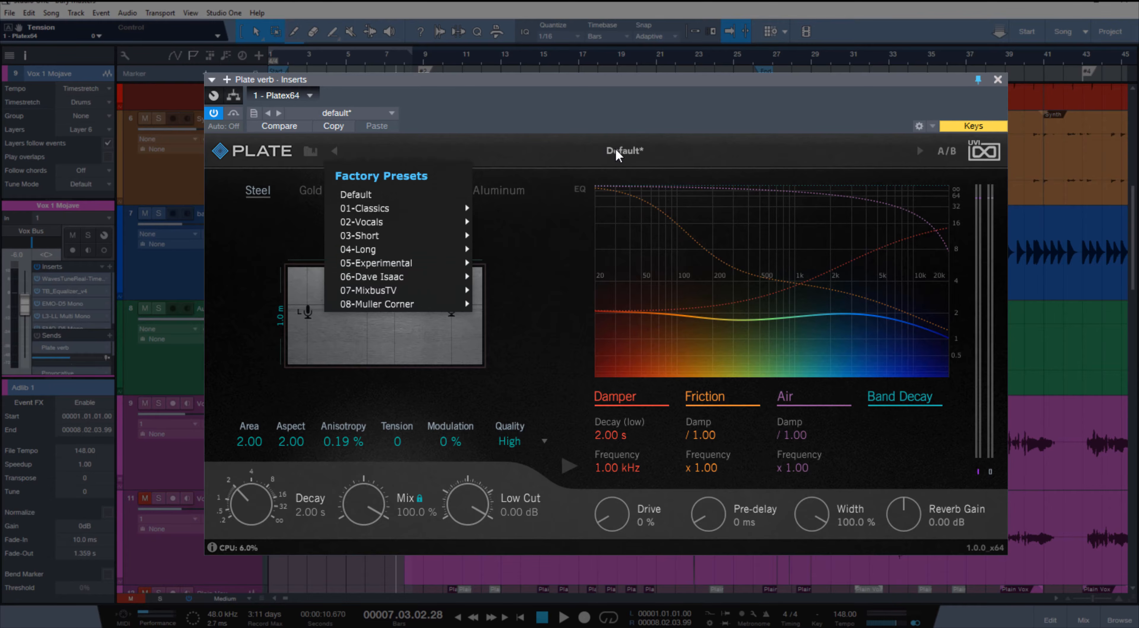
{"action": "left_click", "coordinate": [383, 195]}
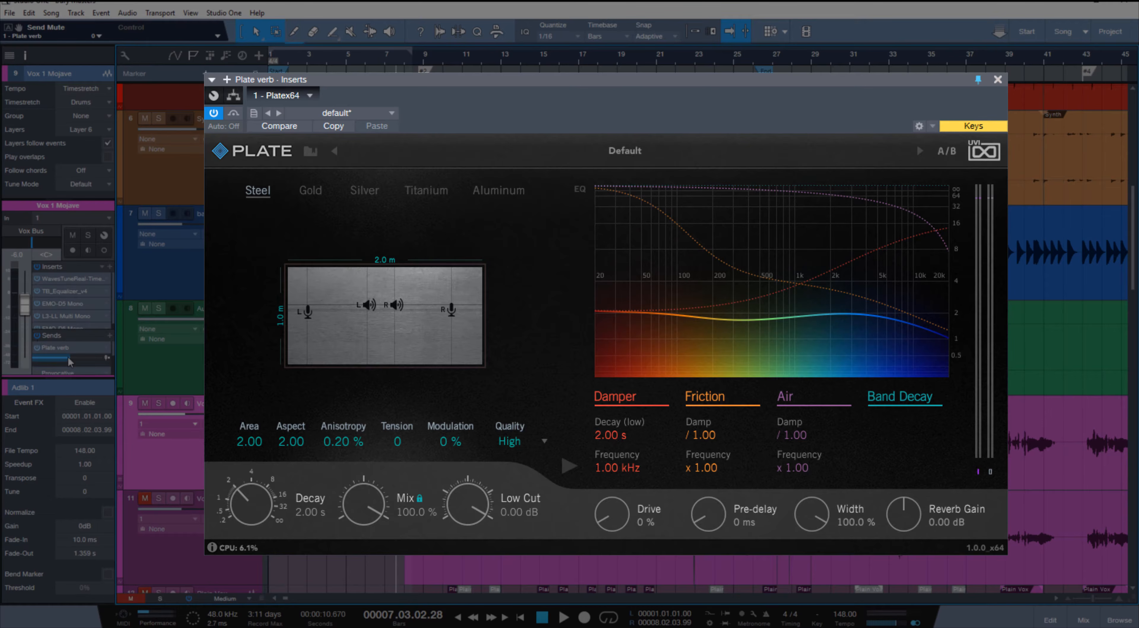
Set the vocal's Plate verb send level to -9.1 and audition the mix with the send on and muted
{"action": "mouse_move", "coordinate": [69, 358]}
{"action": "left_click_drag", "start_coordinate": [68, 358], "coordinate": [67, 363]}
{"action": "key", "text": "space"}
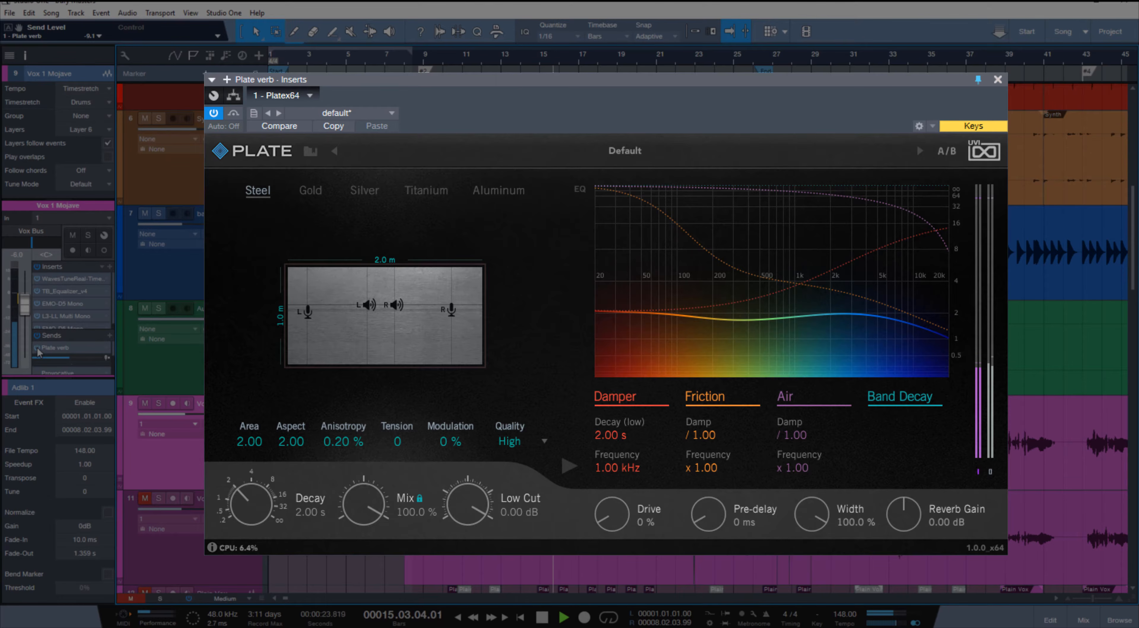
{"action": "key", "text": "space"}
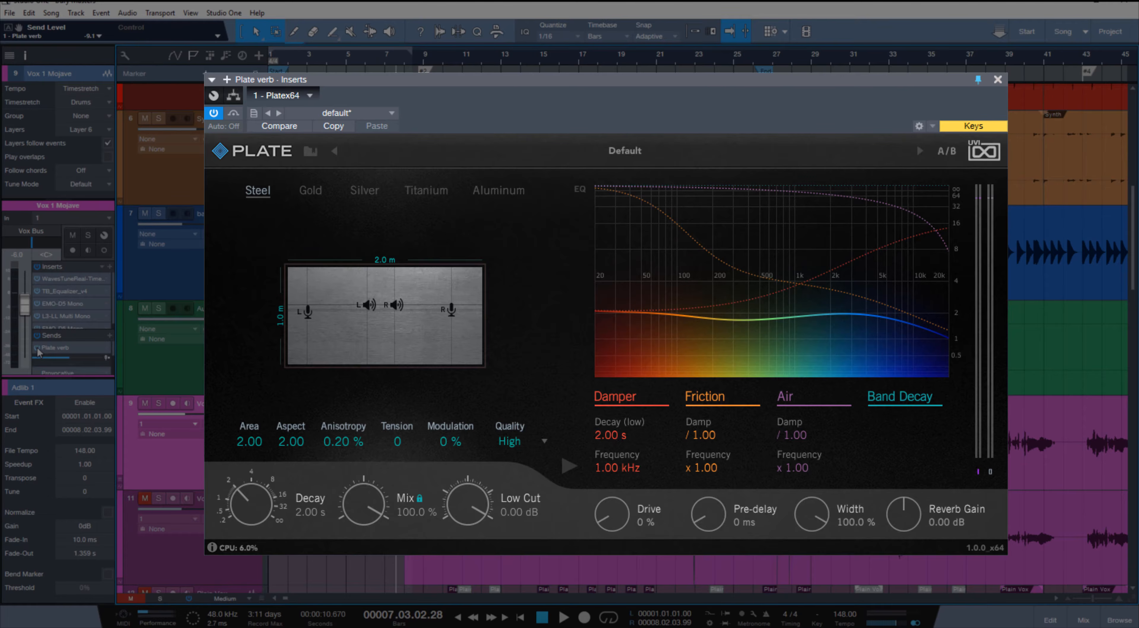
{"action": "key", "text": "space"}
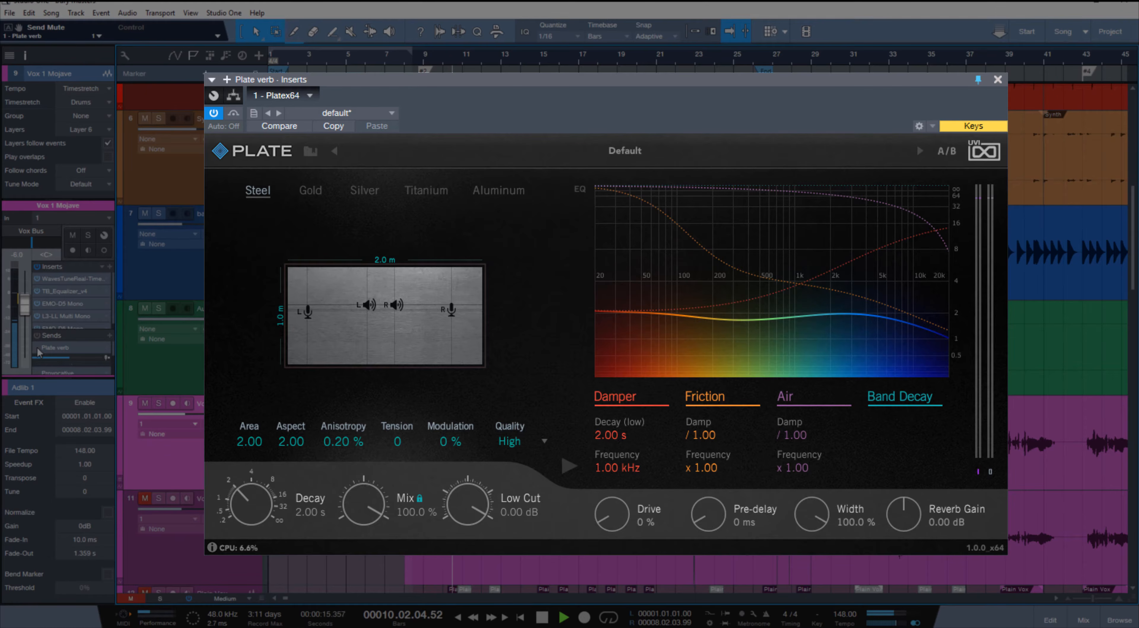
{"action": "key", "text": "space"}
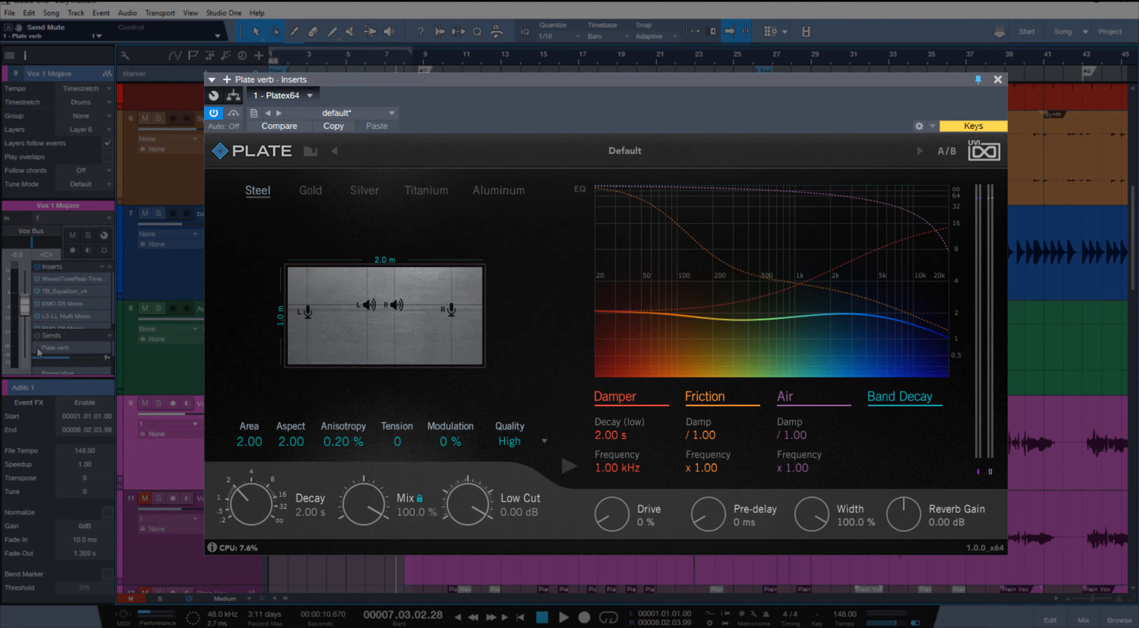
Solo the vocal and audition the Gold, Silver, Titanium and Aluminum plate materials during playback, ending on Gold
{"action": "key", "text": "s"}
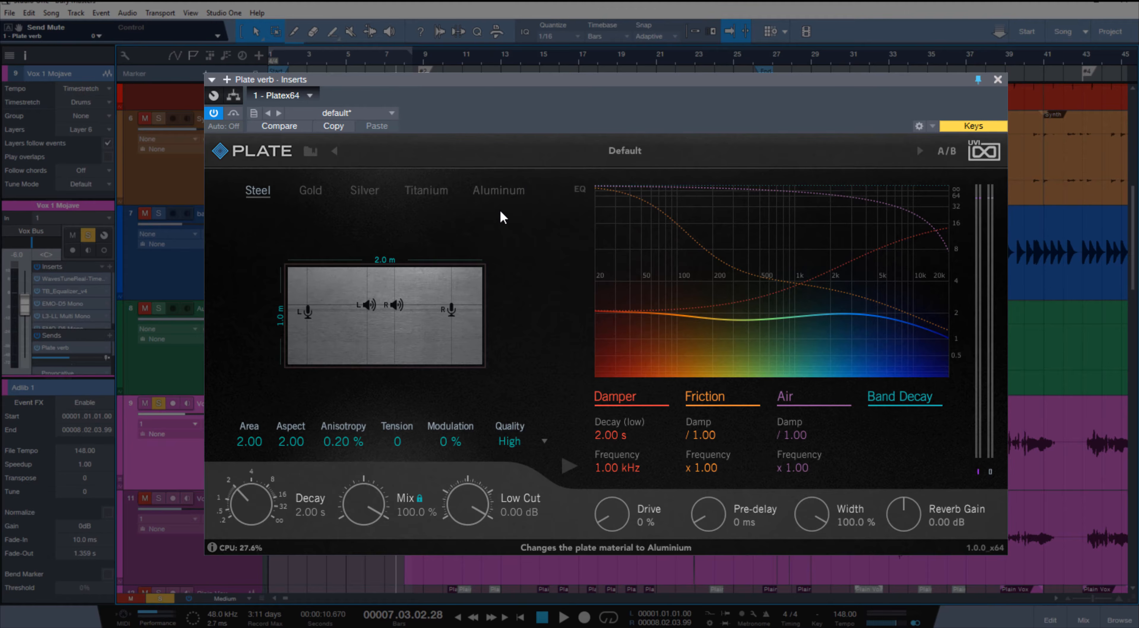
{"action": "key", "text": "space"}
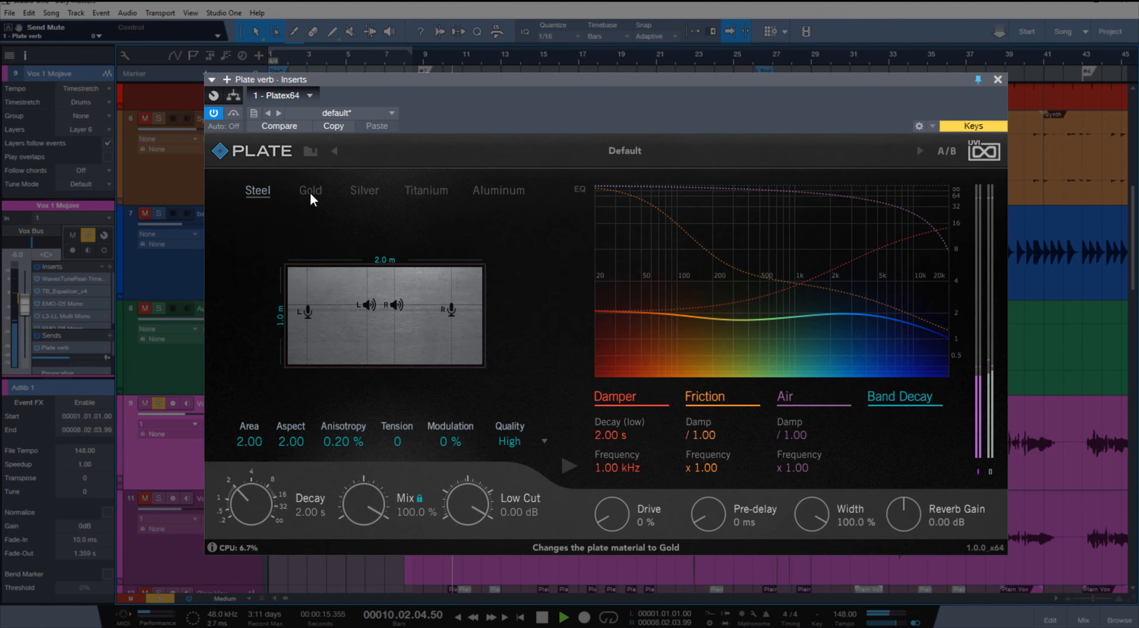
{"action": "left_click", "coordinate": [311, 191]}
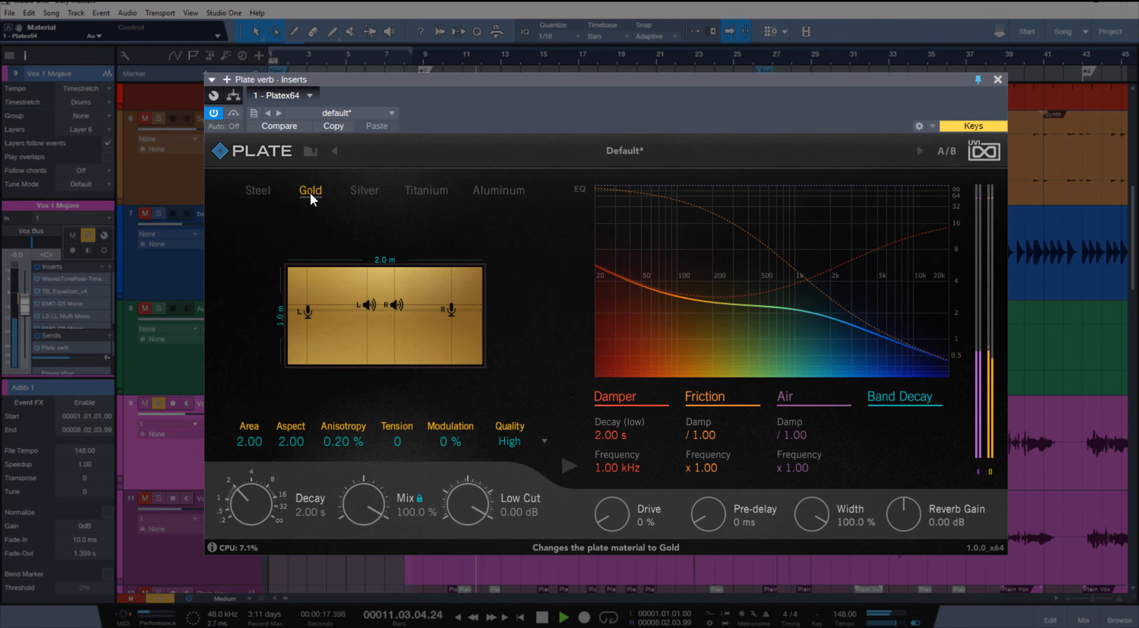
{"action": "left_click", "coordinate": [367, 193]}
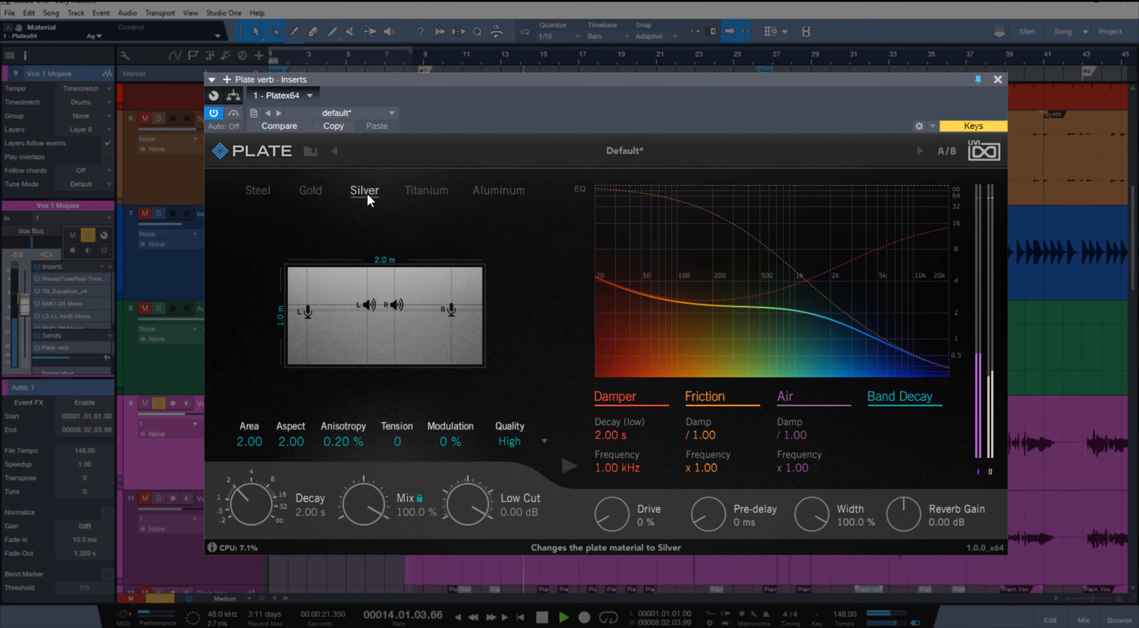
{"action": "left_click", "coordinate": [433, 198]}
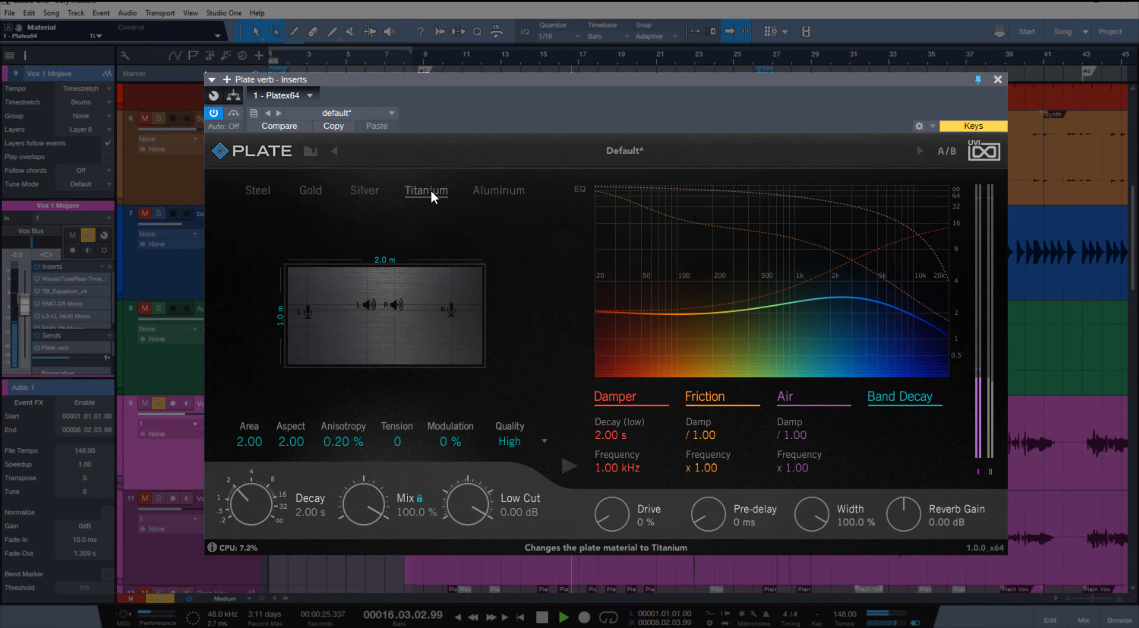
{"action": "left_click", "coordinate": [485, 198]}
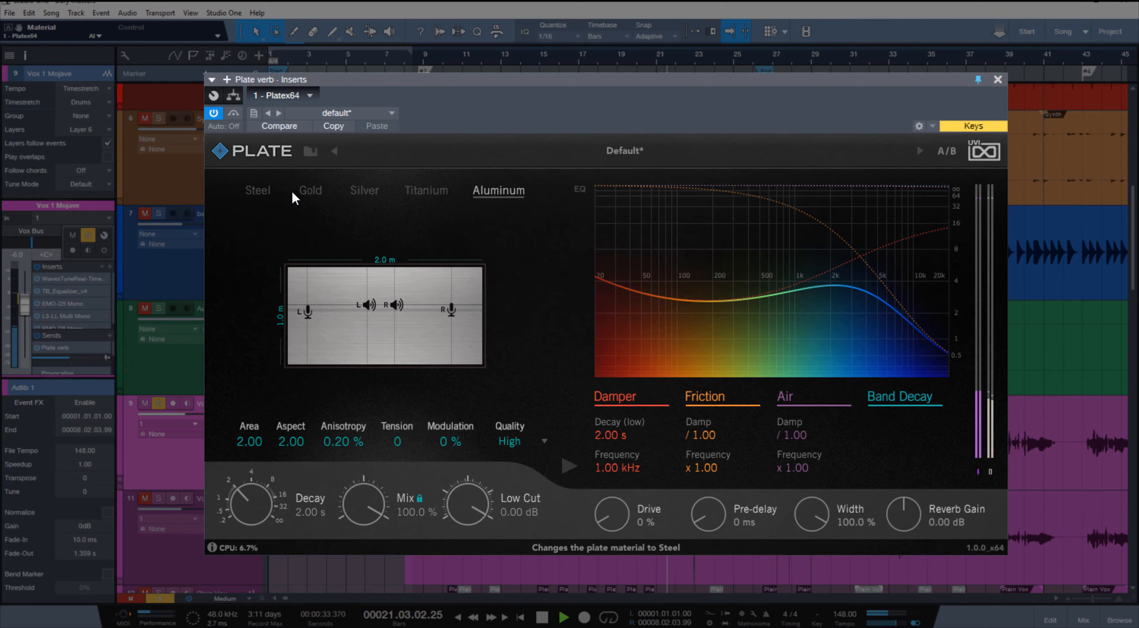
{"action": "left_click", "coordinate": [320, 191]}
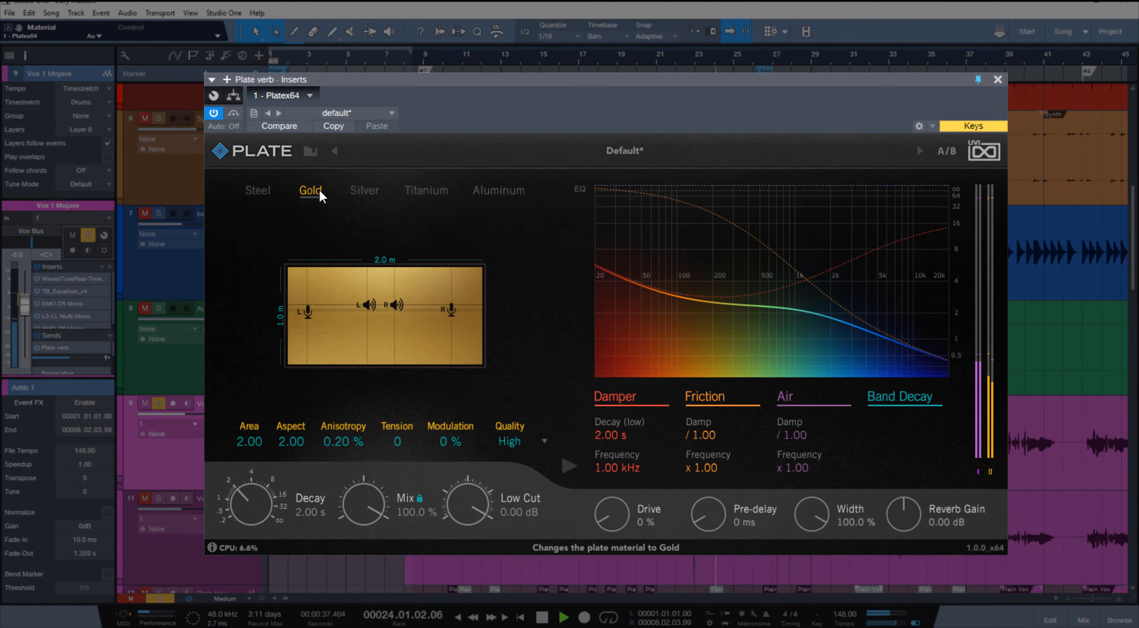
{"action": "key", "text": "space"}
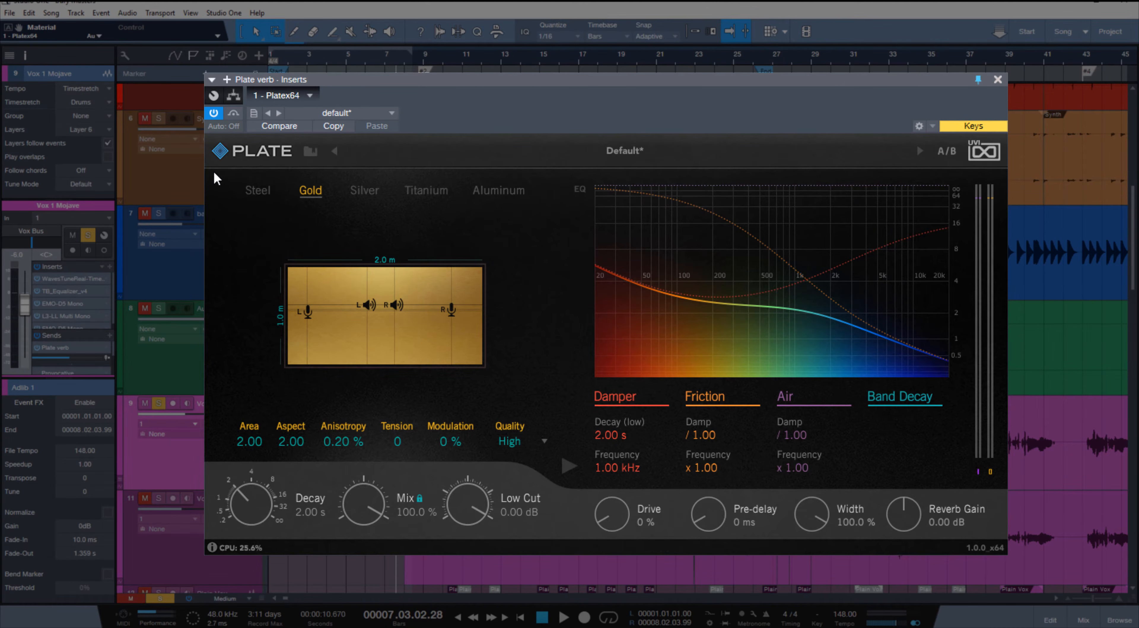
Compare the decay curves of the Steel, Gold, Silver, Titanium and Aluminum plates, and return the material to Gold
{"action": "left_click", "coordinate": [257, 195]}
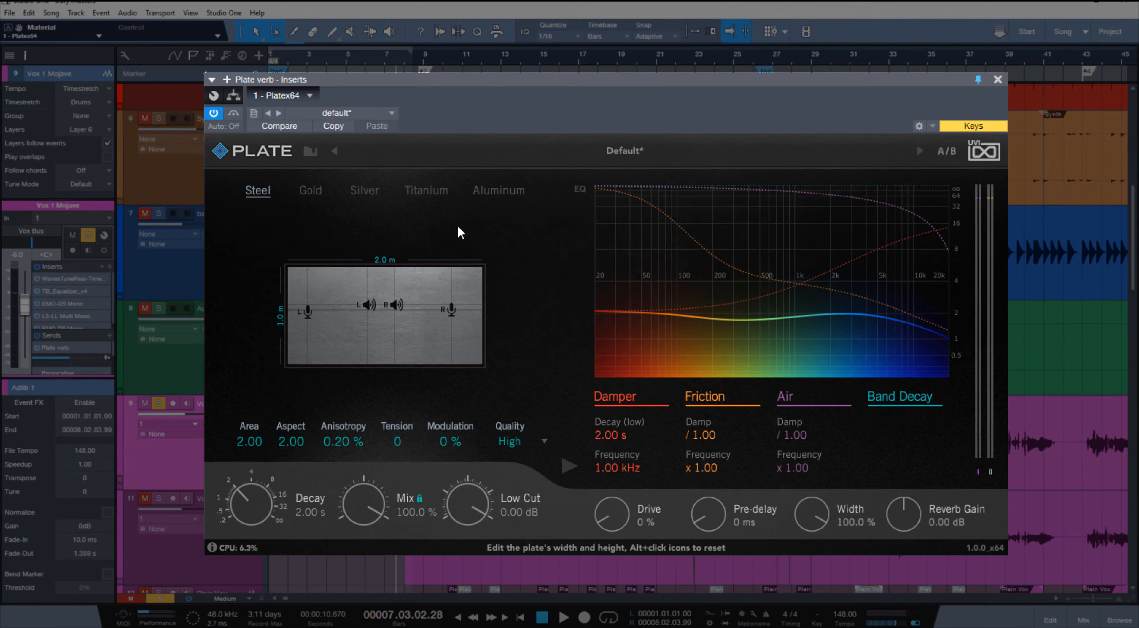
{"action": "left_click", "coordinate": [311, 195]}
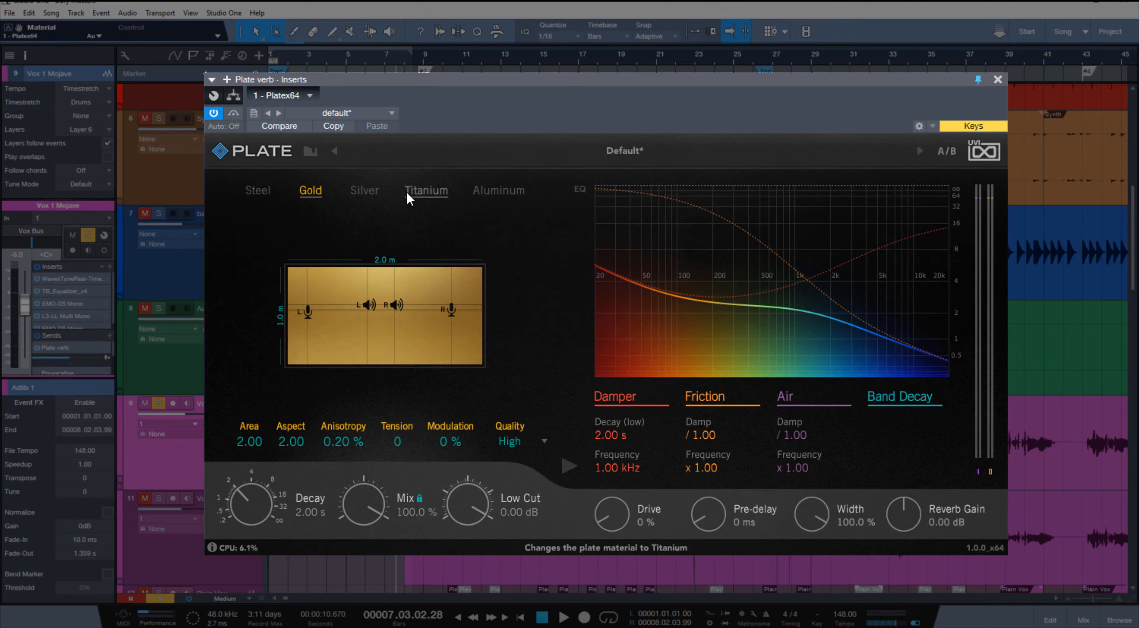
{"action": "left_click", "coordinate": [371, 194]}
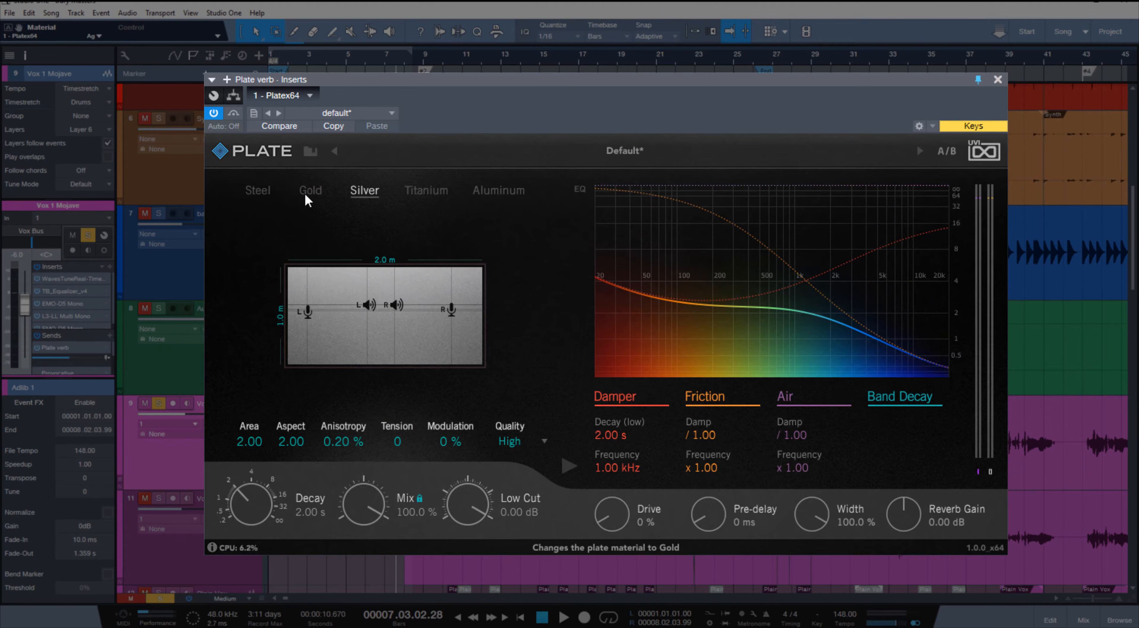
{"action": "left_click", "coordinate": [307, 192]}
{"action": "left_click", "coordinate": [372, 191]}
{"action": "left_click", "coordinate": [422, 193]}
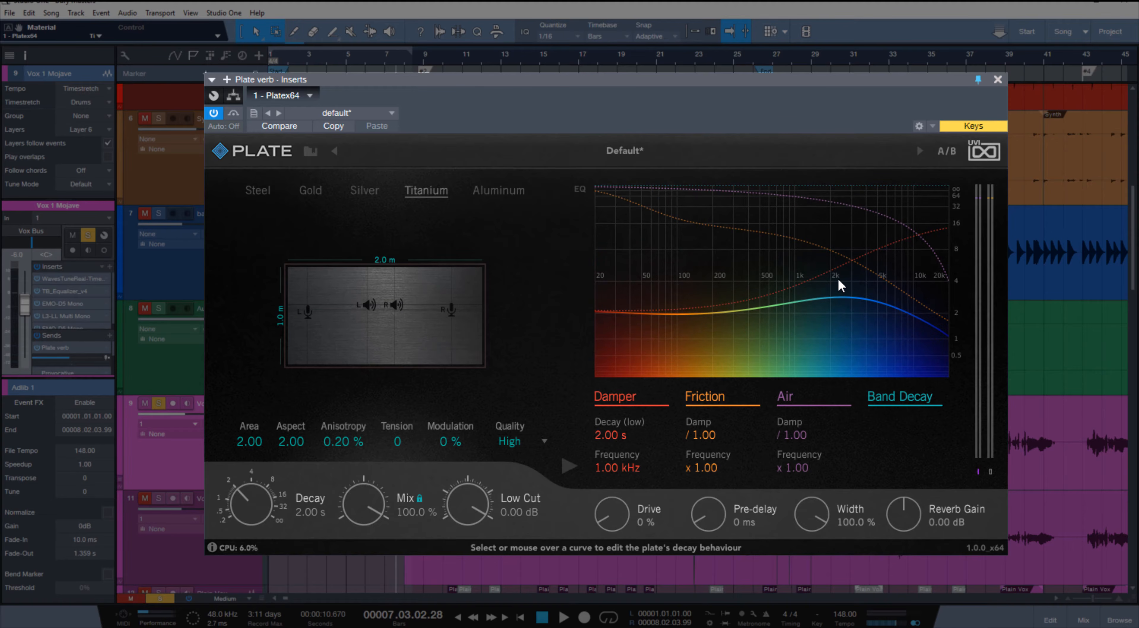
{"action": "left_click", "coordinate": [511, 195]}
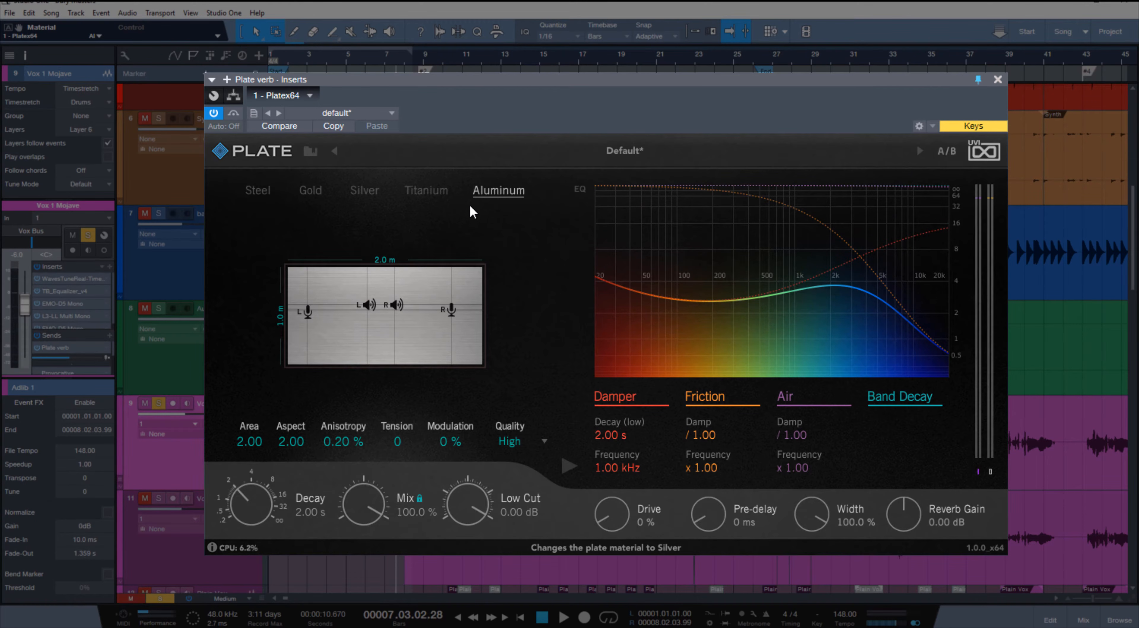
{"action": "left_click", "coordinate": [313, 195]}
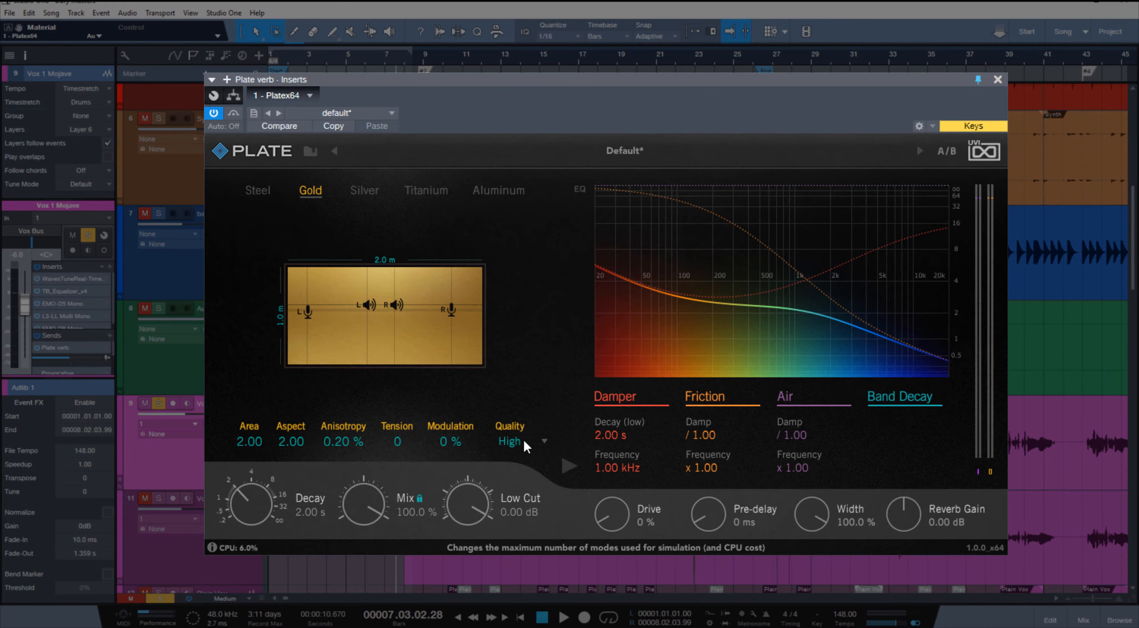
Set the plate Quality to Low and audition the soloed vocal, restarting playback from about bar 11
{"action": "left_click", "coordinate": [516, 443]}
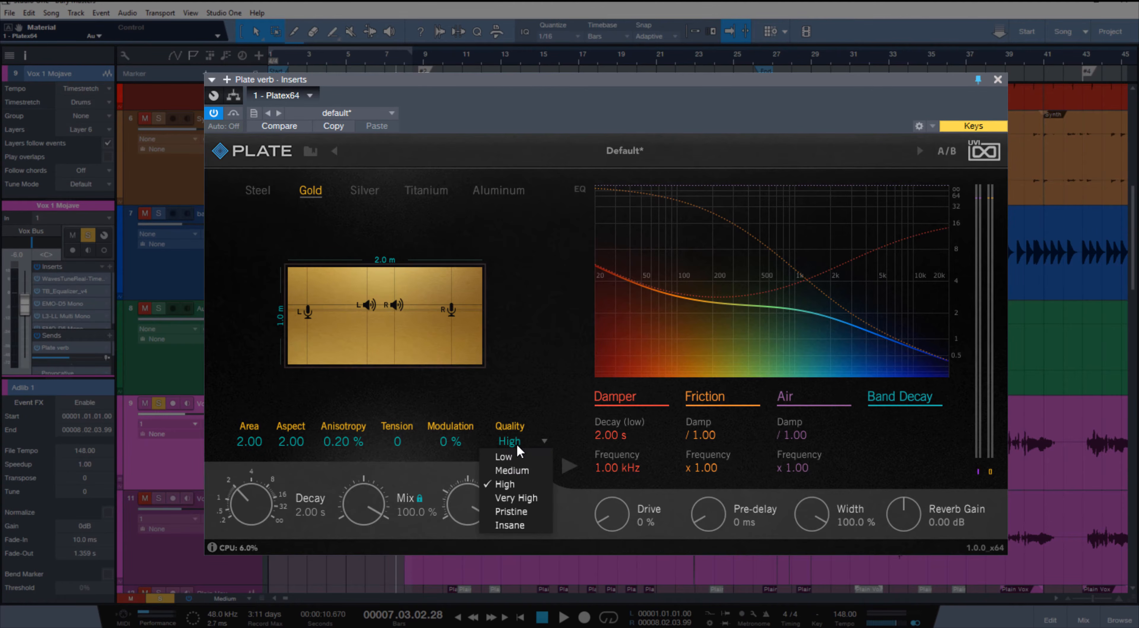
{"action": "left_click", "coordinate": [498, 461]}
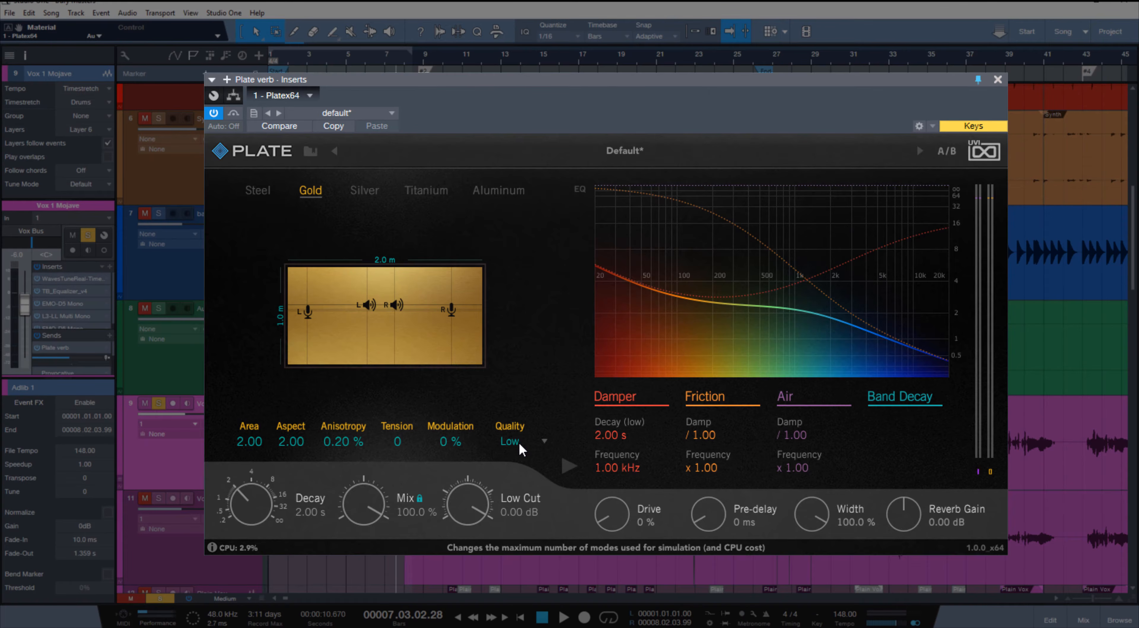
{"action": "key", "text": "space"}
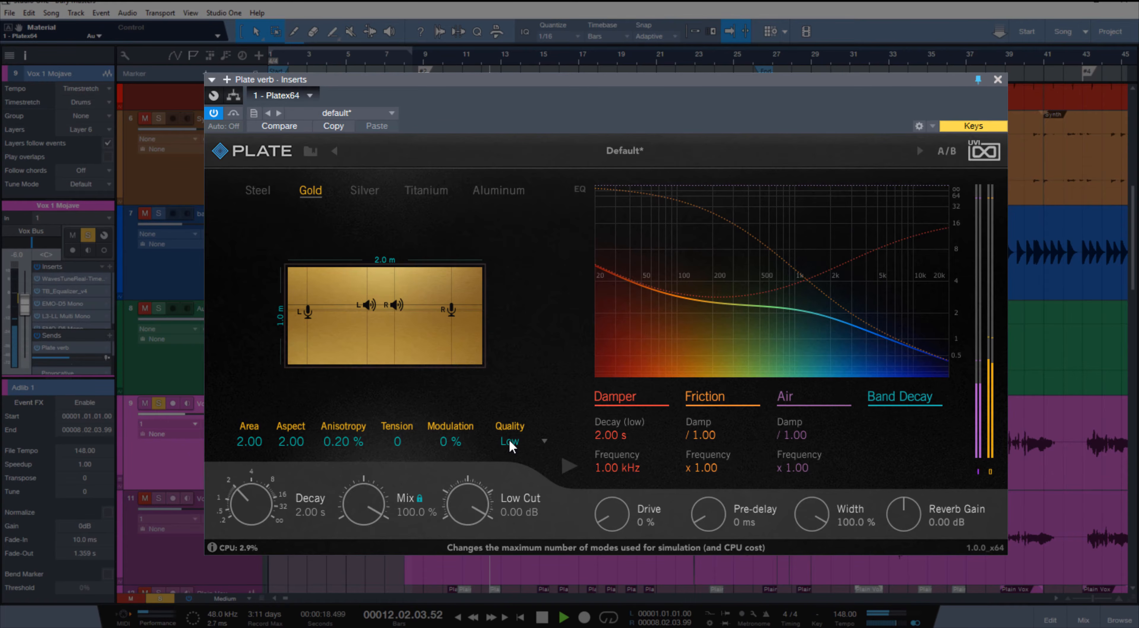
{"action": "key", "text": "space"}
{"action": "left_click", "coordinate": [477, 585]}
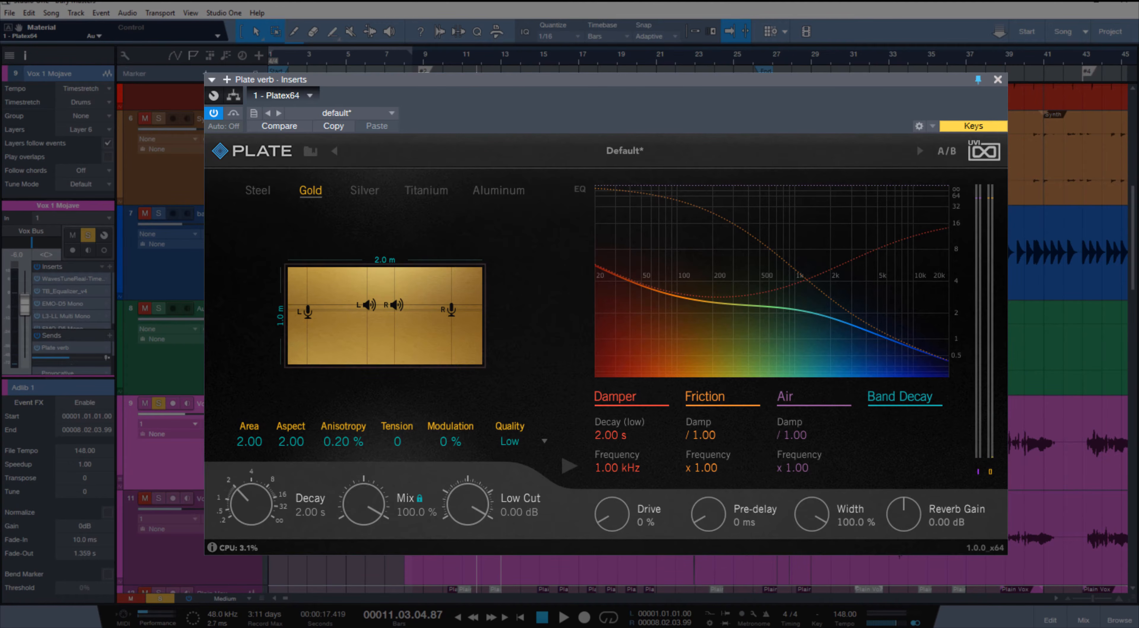
{"action": "key", "text": "space"}
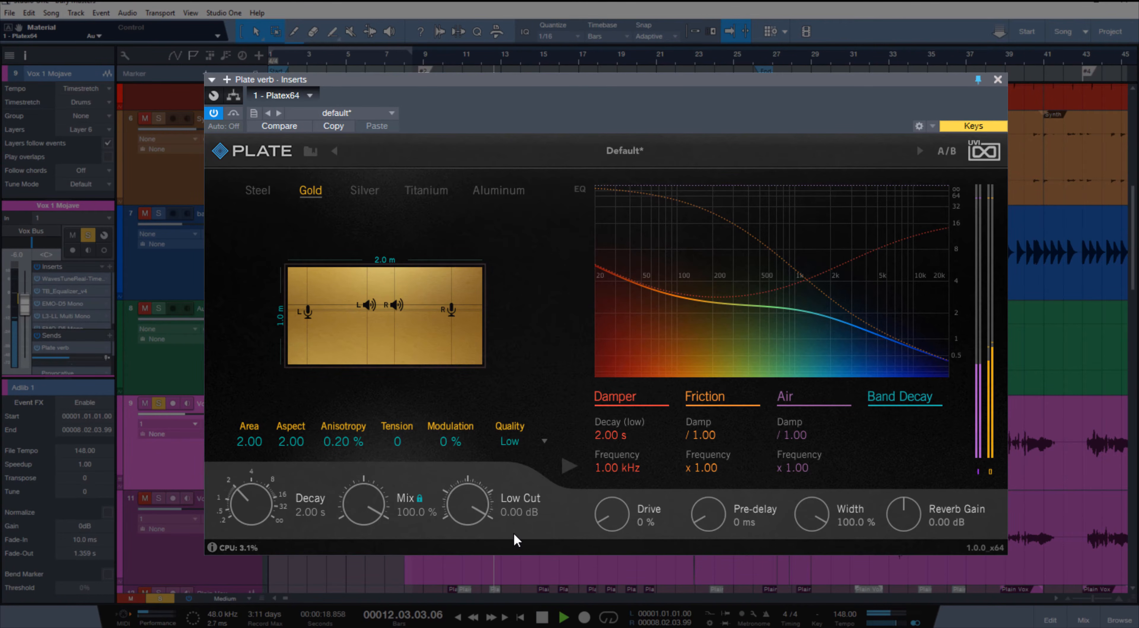
{"action": "key", "text": "space"}
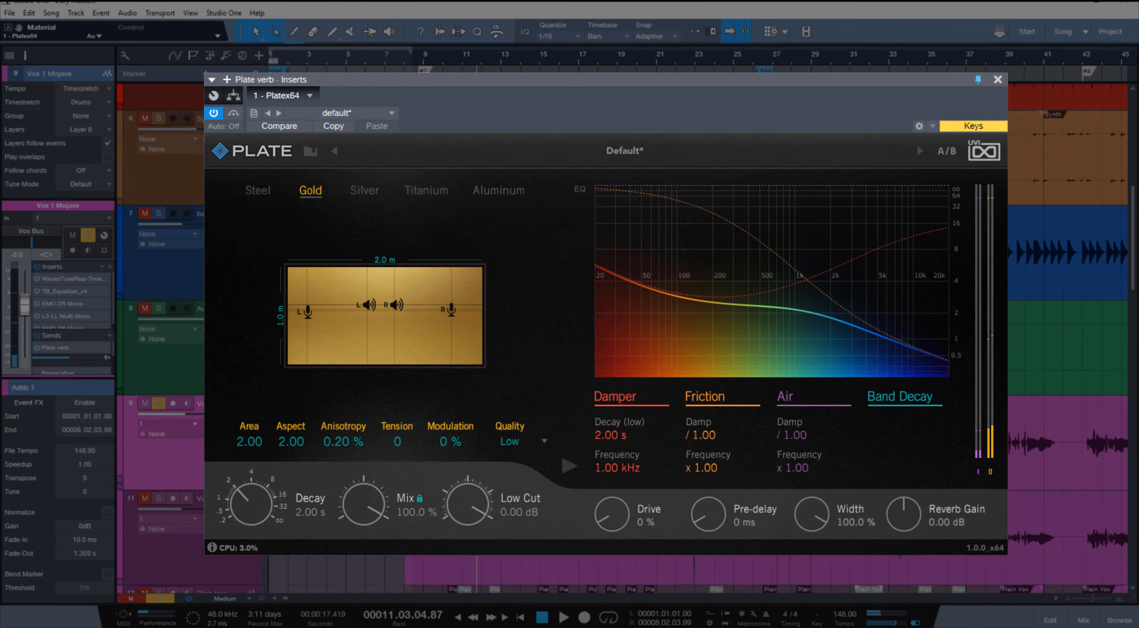
Set the plate Quality to Insane and audition the soloed vocal from the same spot near bar 11
{"action": "left_click", "coordinate": [511, 445]}
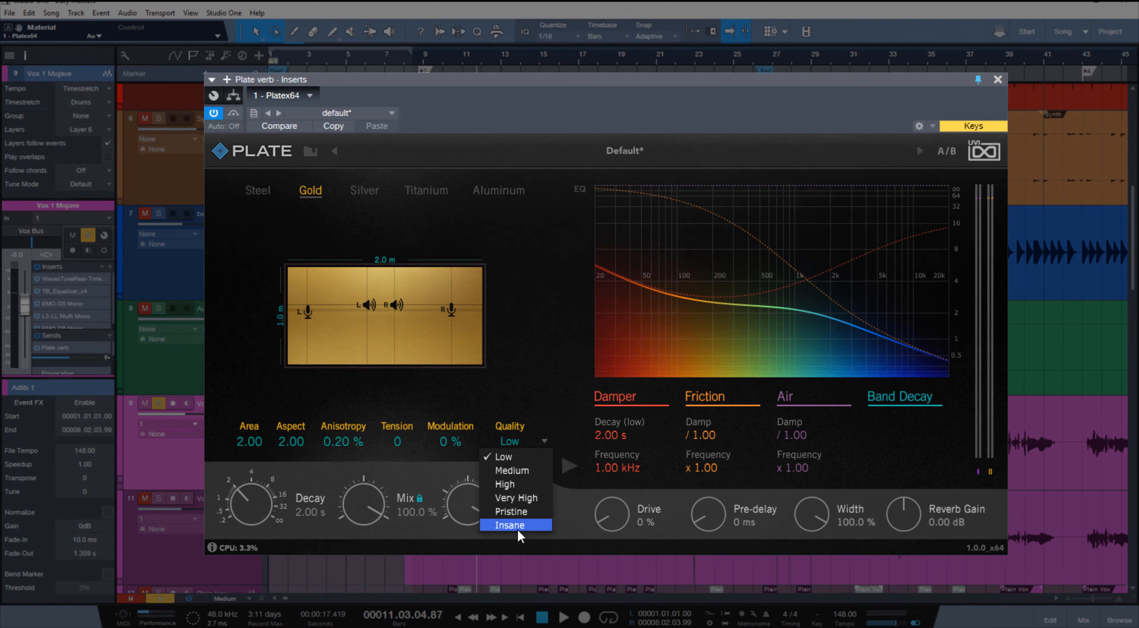
{"action": "left_click", "coordinate": [518, 528]}
{"action": "key", "text": "space"}
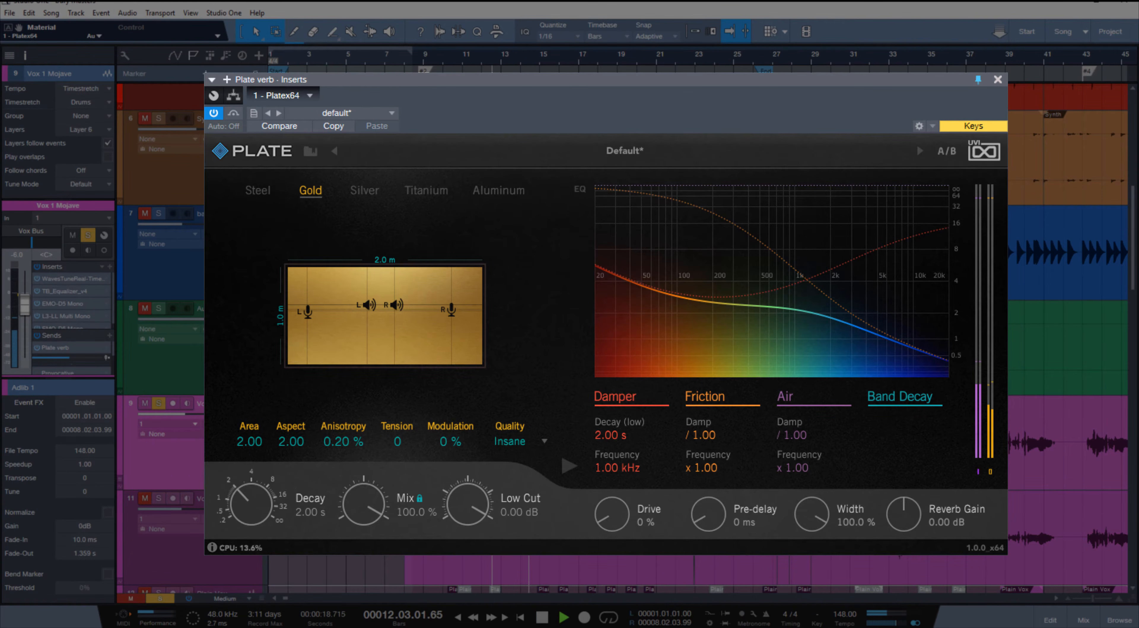
Unsolo the vocal and audition it in the full mix with its sends switched off and back on
{"action": "key", "text": "space"}
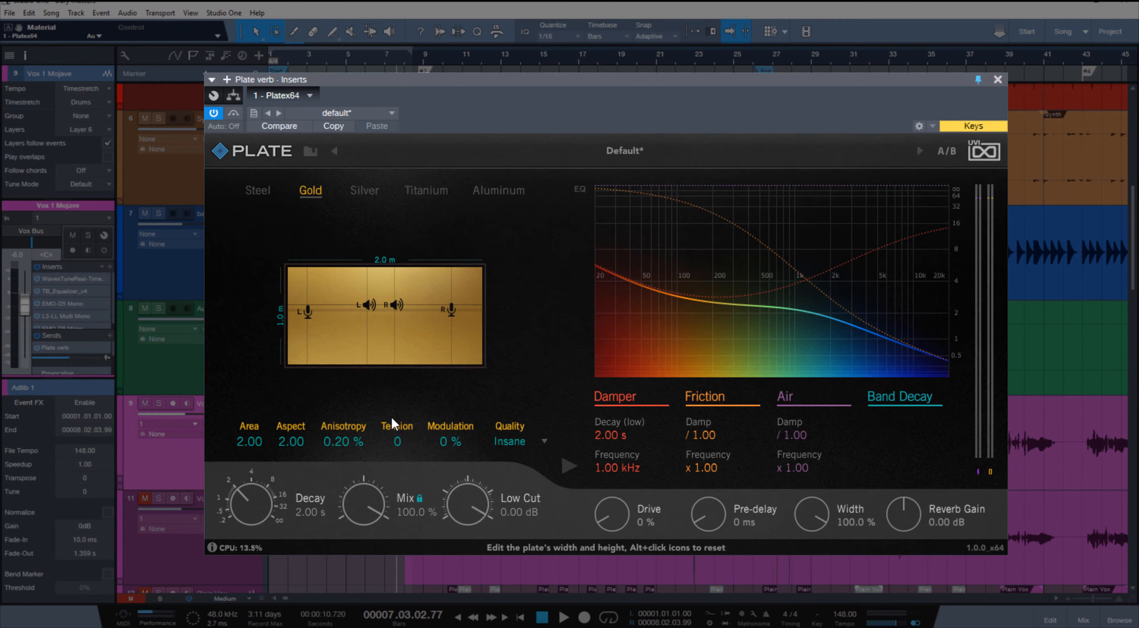
{"action": "key", "text": "space"}
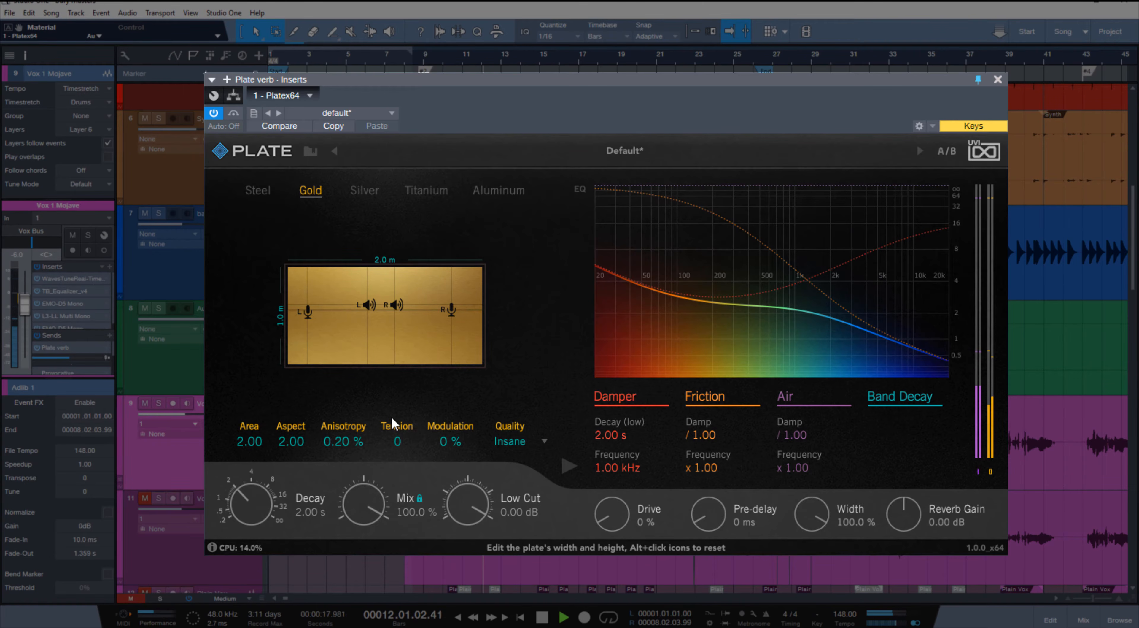
{"action": "key", "text": "space"}
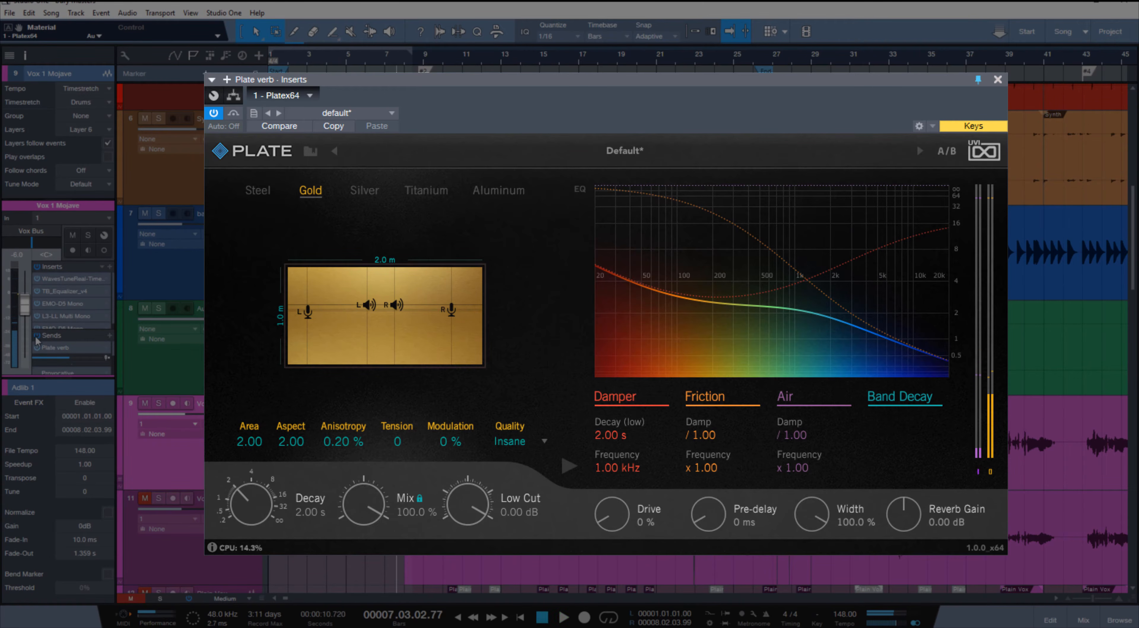
{"action": "key", "text": "space"}
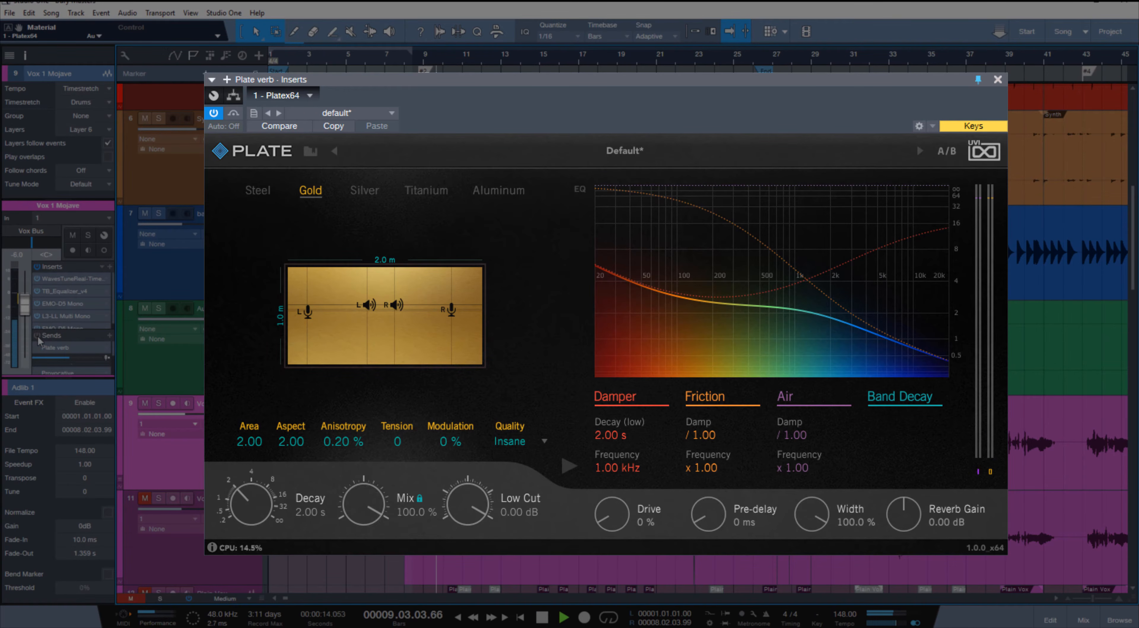
{"action": "left_click", "coordinate": [37, 336]}
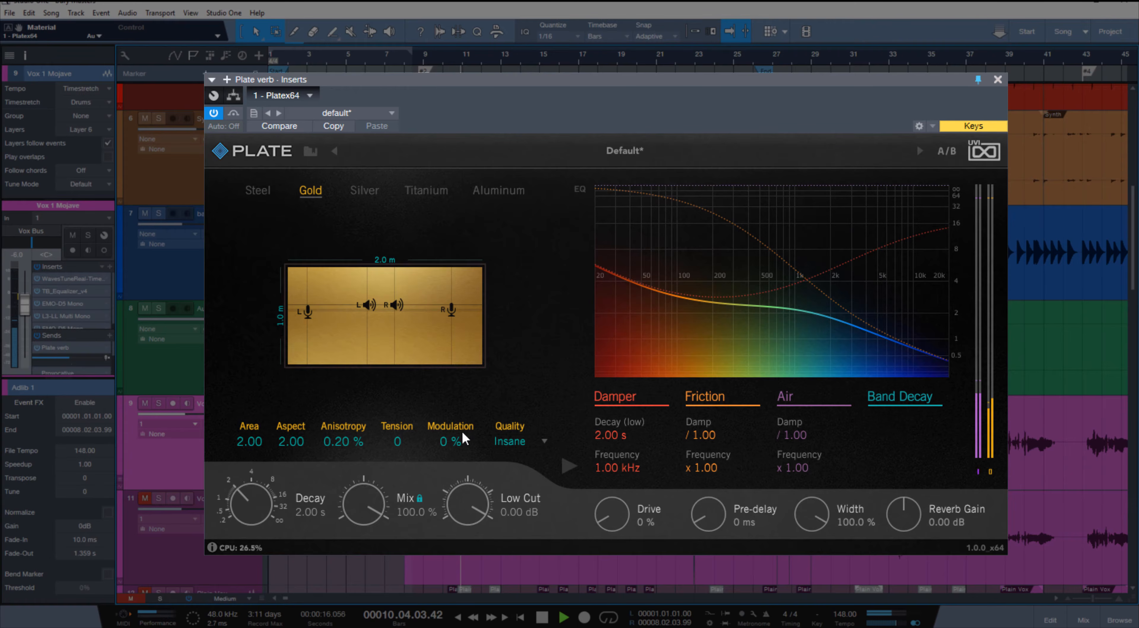
Switch the plate Quality to Low during playback, and set it to High for comparison in the full mix
{"action": "left_click", "coordinate": [517, 441]}
{"action": "left_click", "coordinate": [516, 454]}
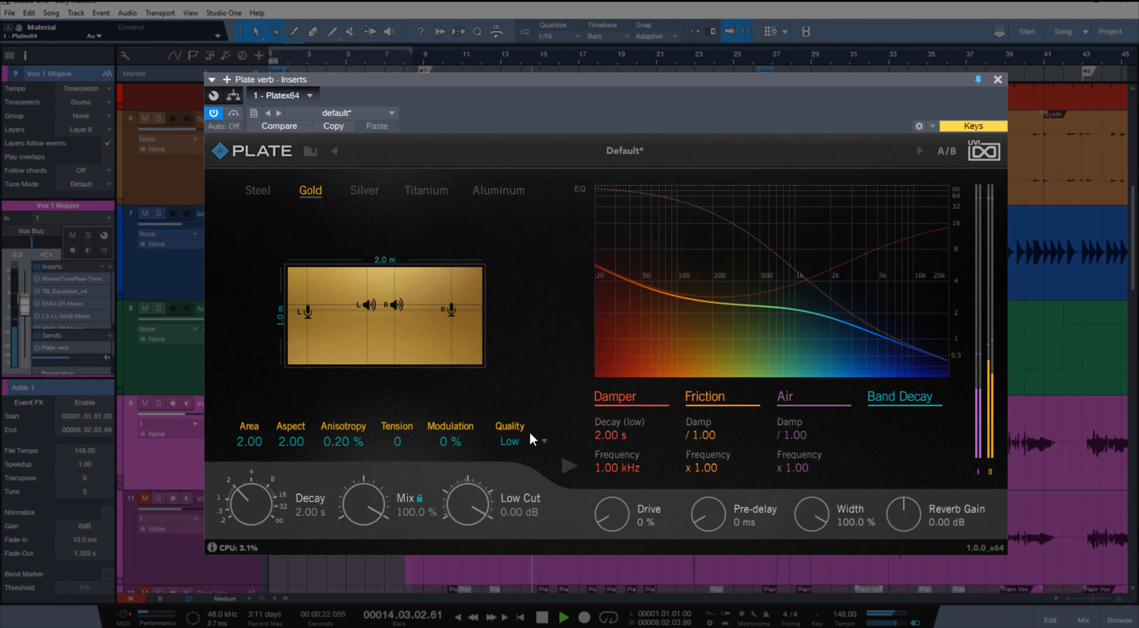
{"action": "left_click", "coordinate": [518, 443]}
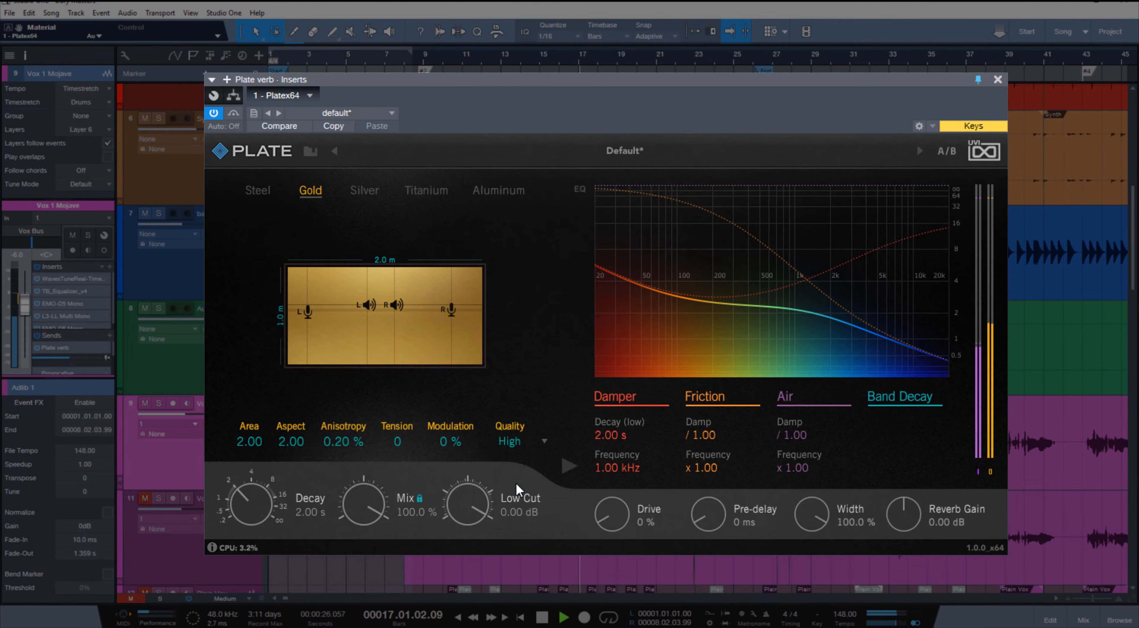
{"action": "left_click", "coordinate": [516, 483]}
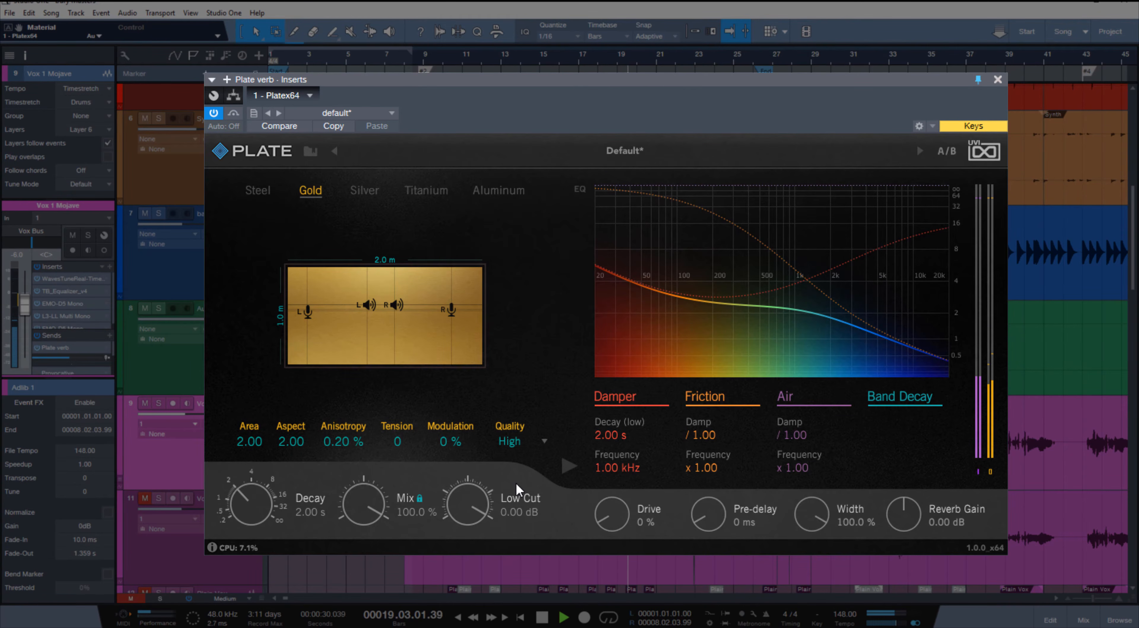
{"action": "key", "text": "space"}
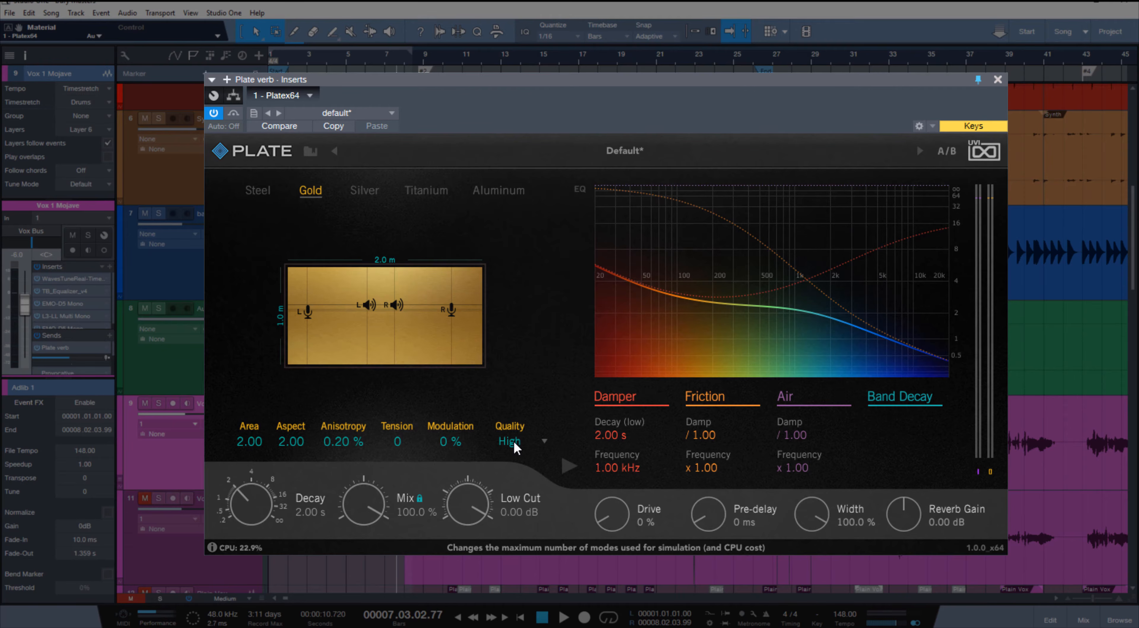
Look over the plate Quality options without changing the mode, and solo the vocal for playback
{"action": "left_click", "coordinate": [516, 443]}
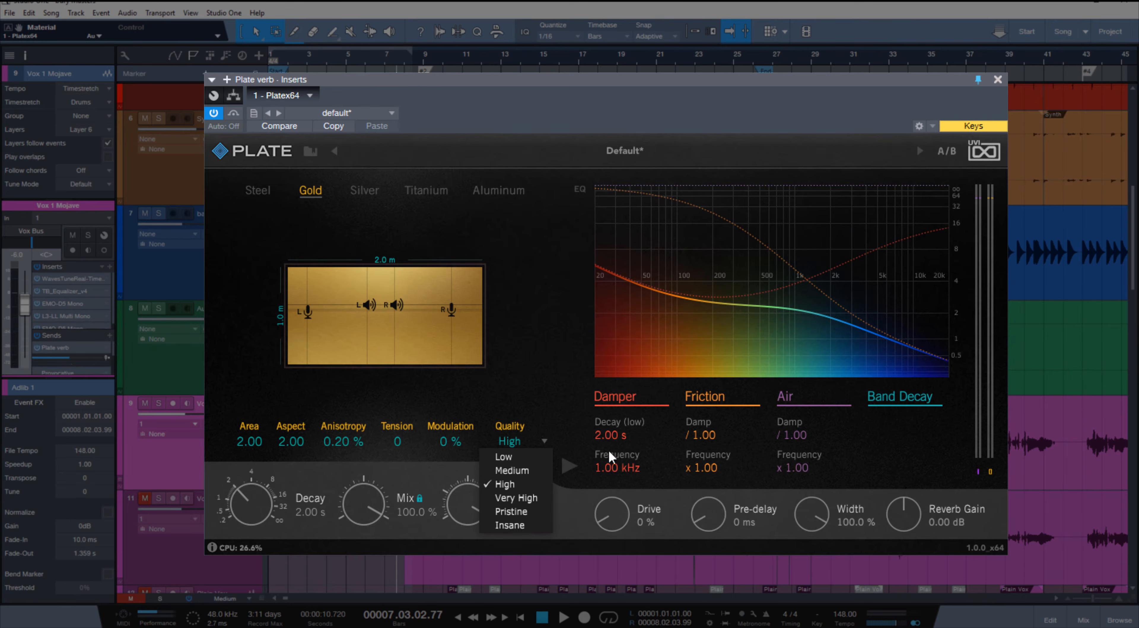
{"action": "left_click", "coordinate": [537, 353]}
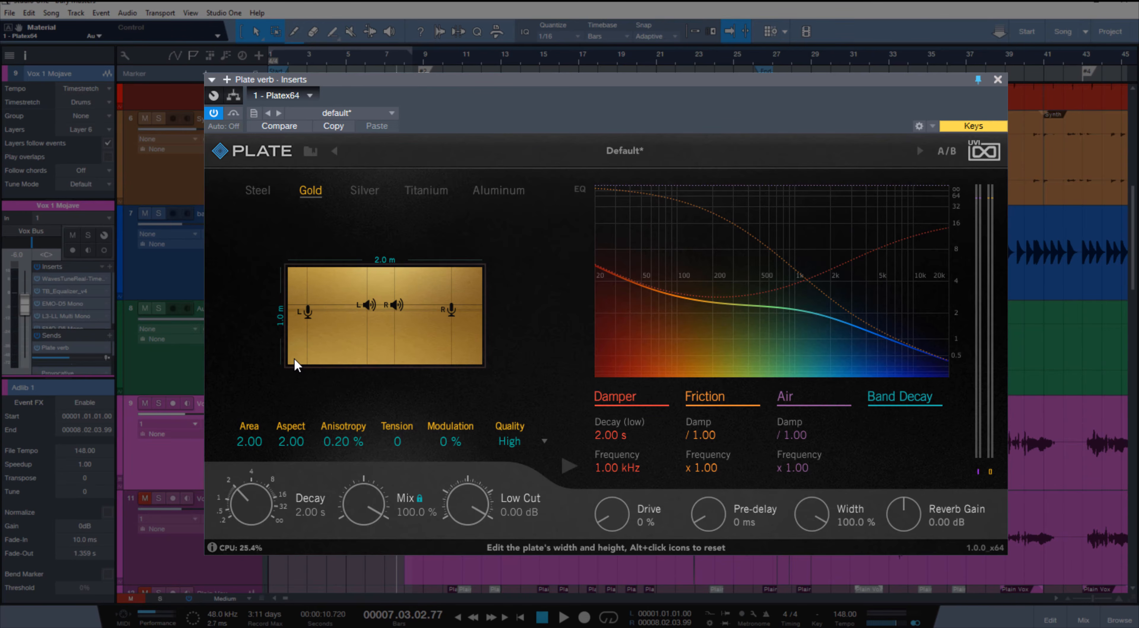
{"action": "key", "text": "s"}
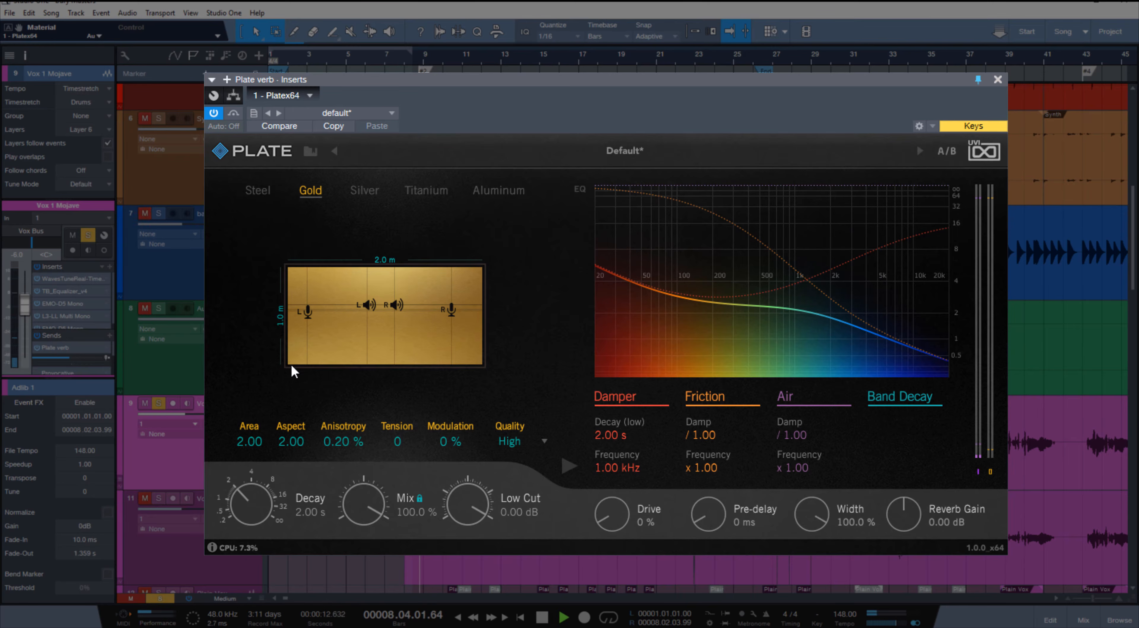
{"action": "key", "text": "space"}
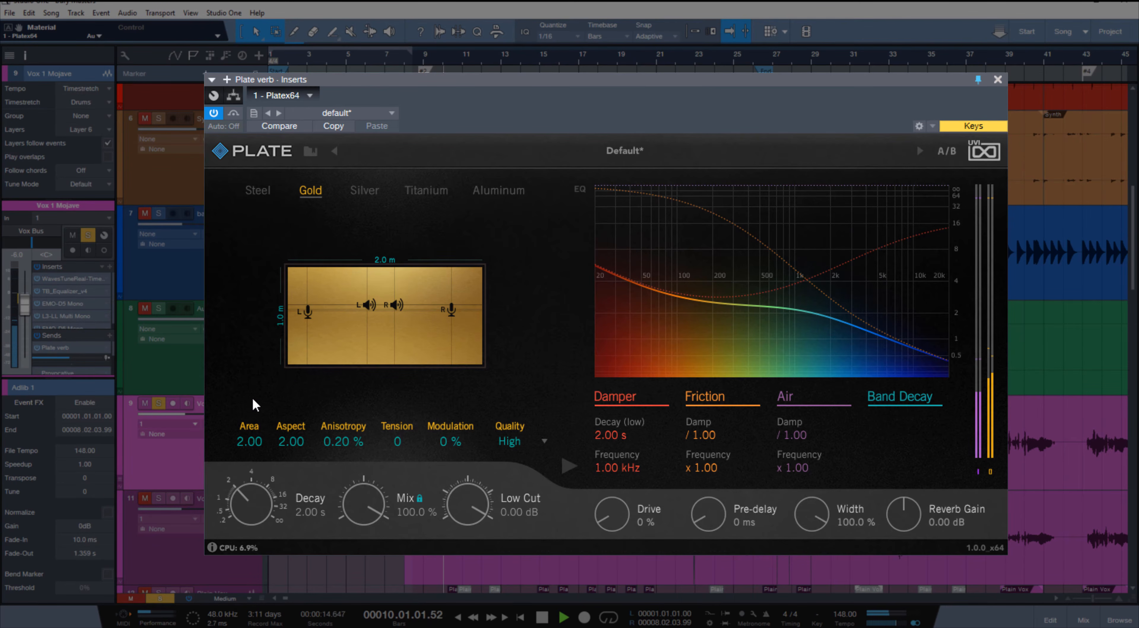
Enlarge the plate to an Area of 6.00 during playback, and raise the Reverb Gain to about 4.96 dB
{"action": "left_click_drag", "start_coordinate": [290, 364], "coordinate": [242, 415]}
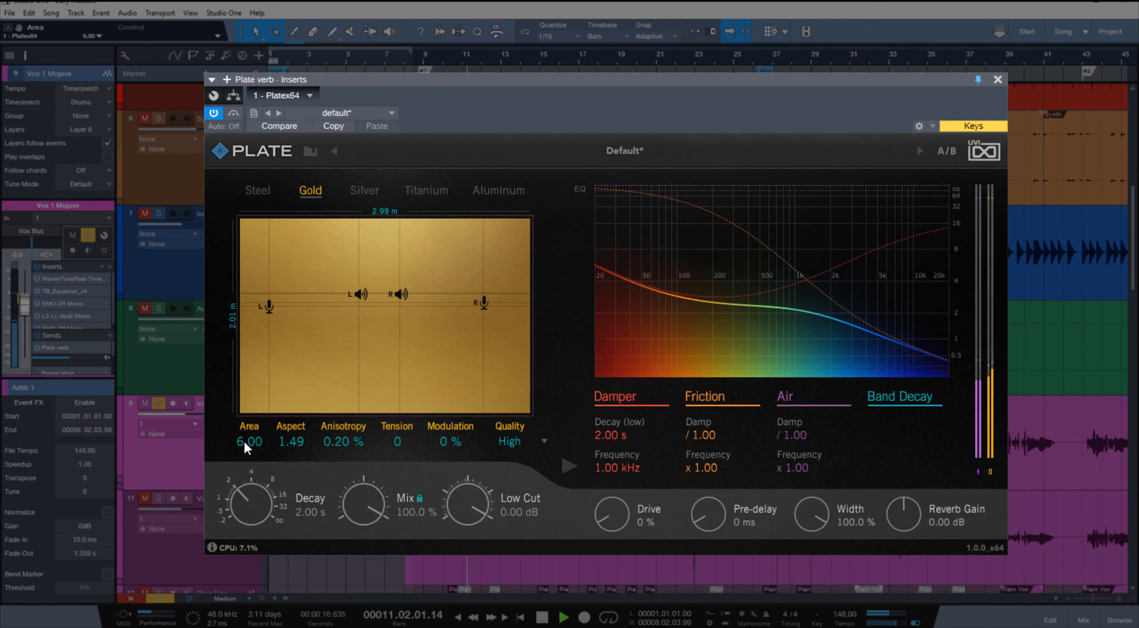
{"action": "left_click_drag", "start_coordinate": [904, 512], "coordinate": [905, 495]}
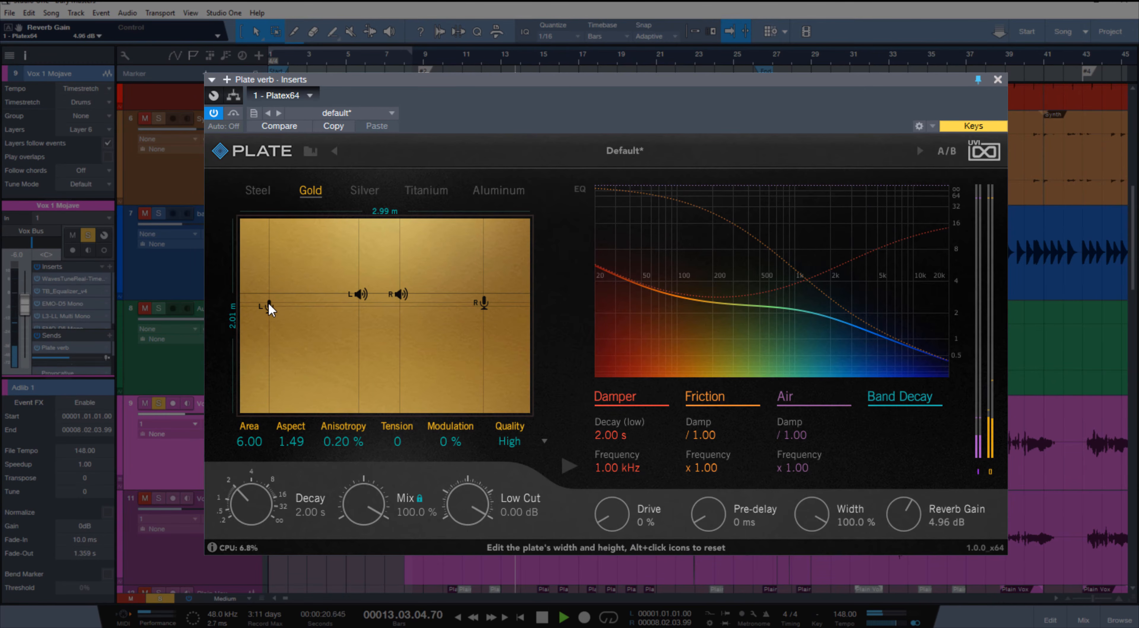
Audition a very narrow plate with an Aspect of 0.07 and Area of 0.60, and reset both values to 2.00
{"action": "left_click_drag", "start_coordinate": [287, 465], "coordinate": [223, 542]}
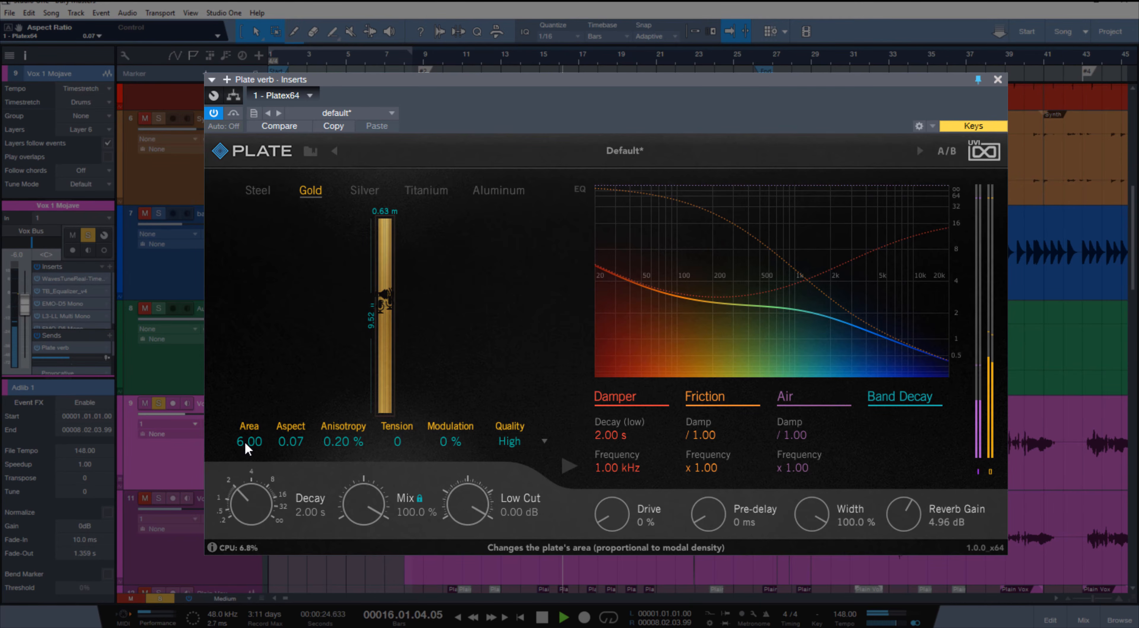
{"action": "left_click_drag", "start_coordinate": [249, 442], "coordinate": [249, 513]}
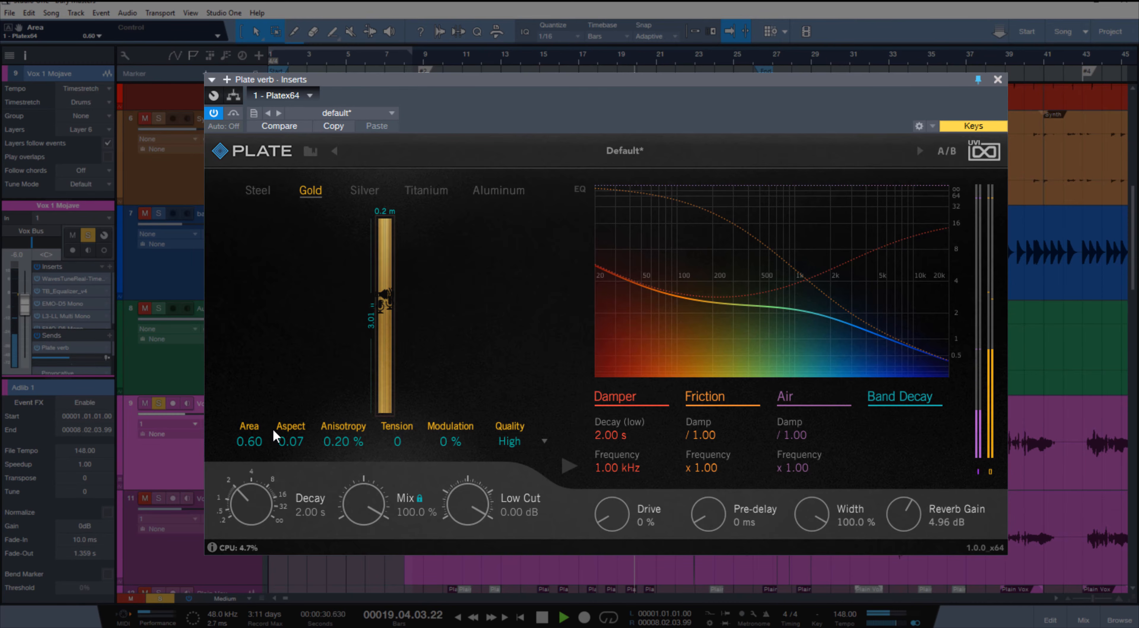
{"action": "key", "text": "space"}
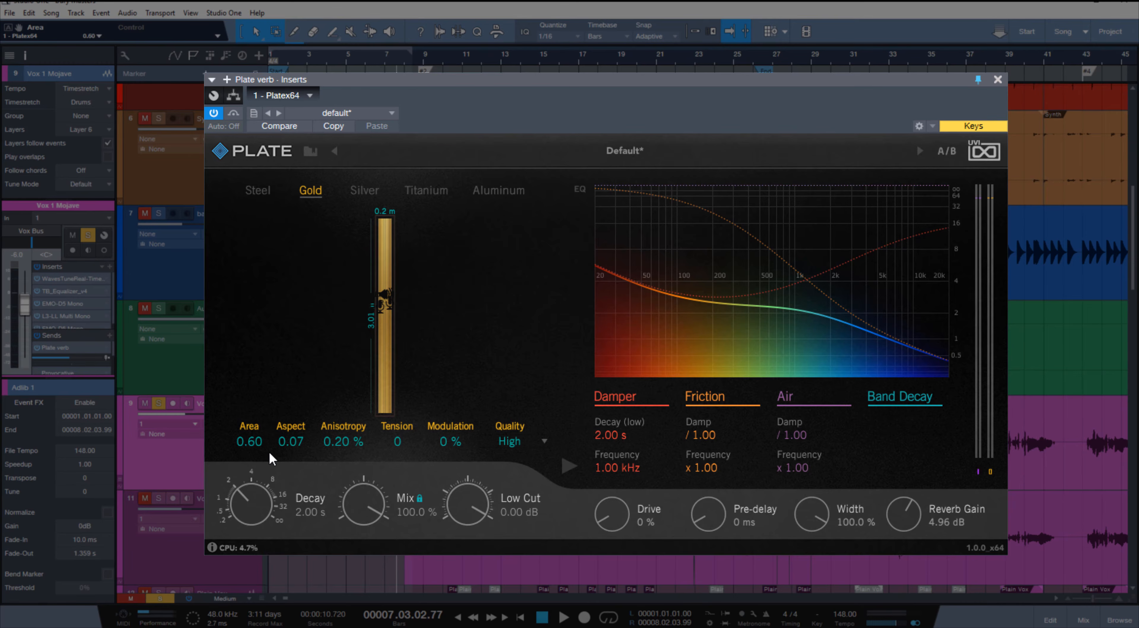
{"action": "double_click", "coordinate": [289, 438]}
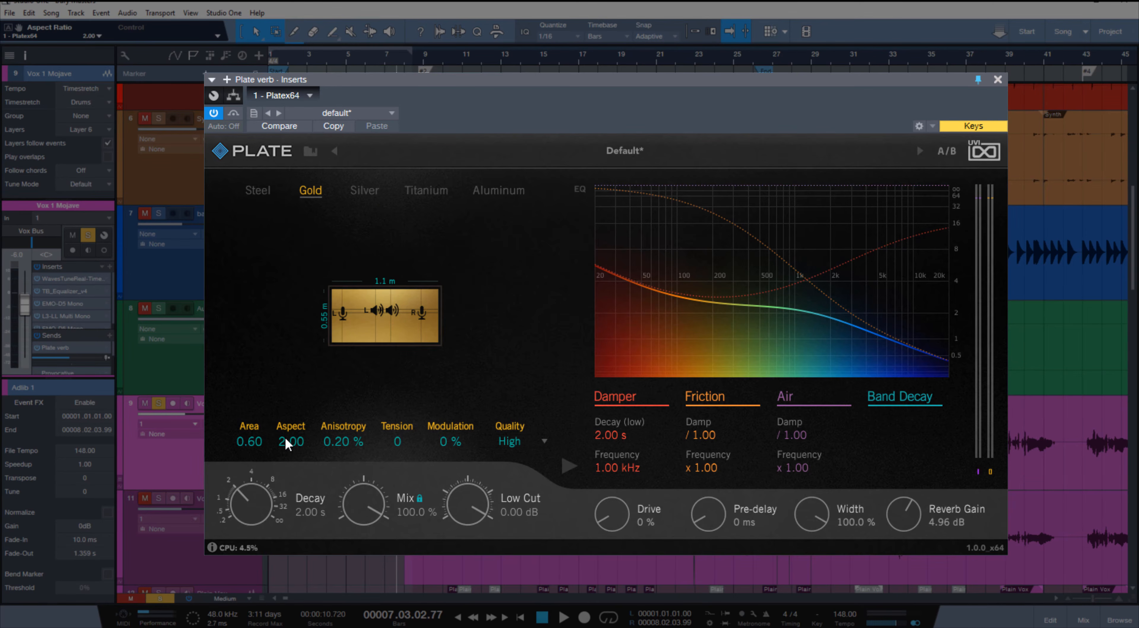
{"action": "double_click", "coordinate": [249, 442]}
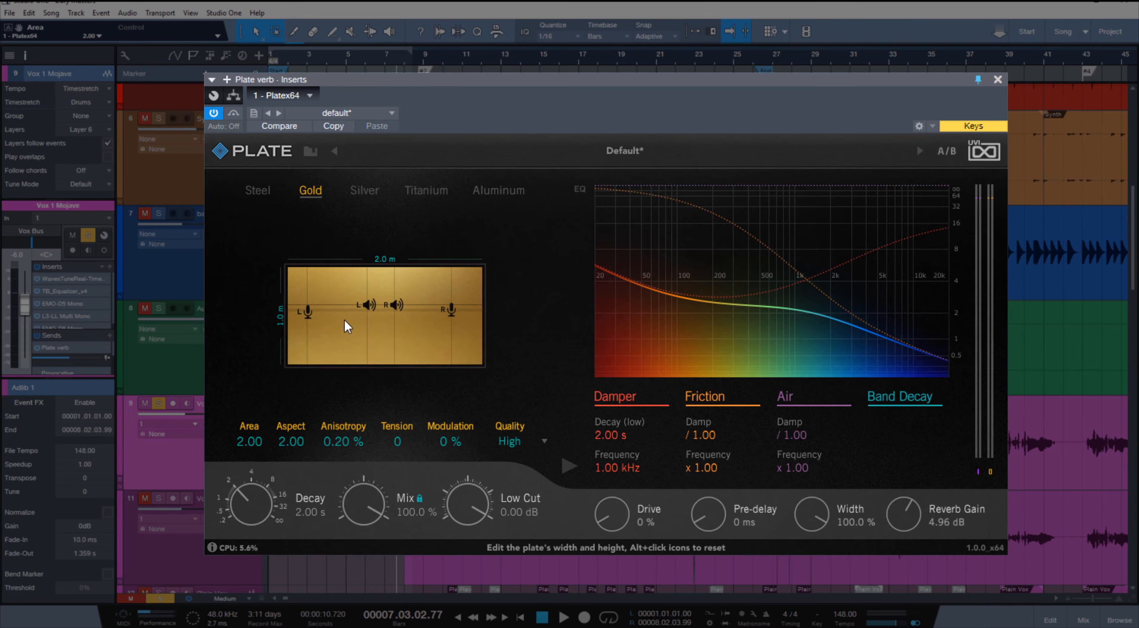
Spread the two microphones and two speakers toward the plate's four corners while auditioning the soloed vocal
{"action": "left_click_drag", "start_coordinate": [312, 310], "coordinate": [299, 347]}
{"action": "left_click_drag", "start_coordinate": [451, 309], "coordinate": [464, 272]}
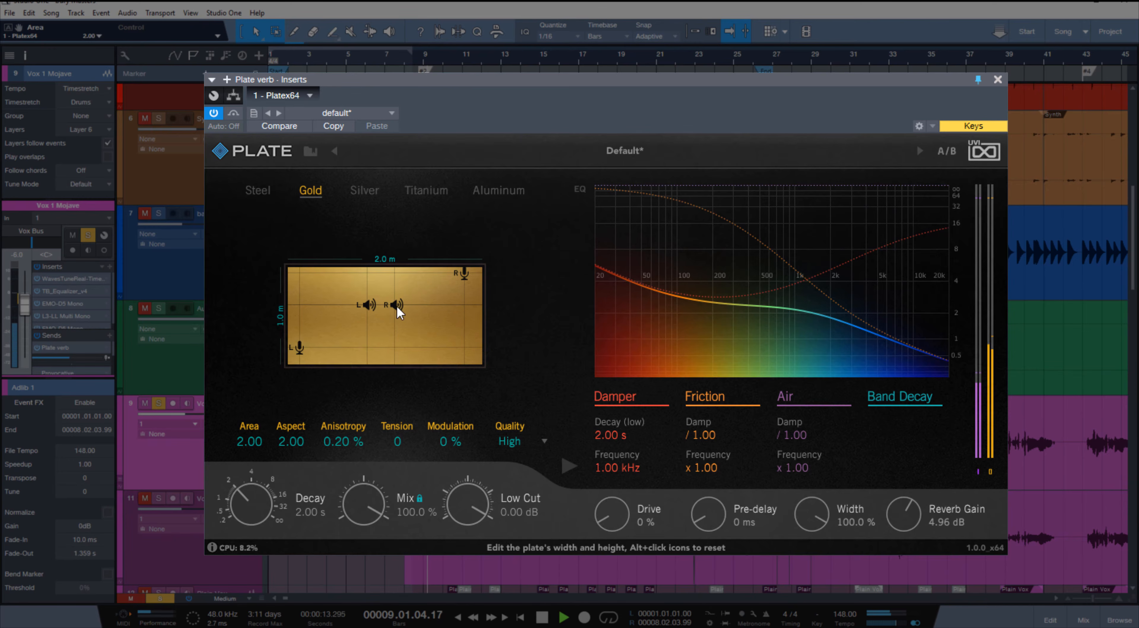
{"action": "left_click_drag", "start_coordinate": [395, 305], "coordinate": [455, 360]}
{"action": "left_click_drag", "start_coordinate": [364, 304], "coordinate": [323, 285]}
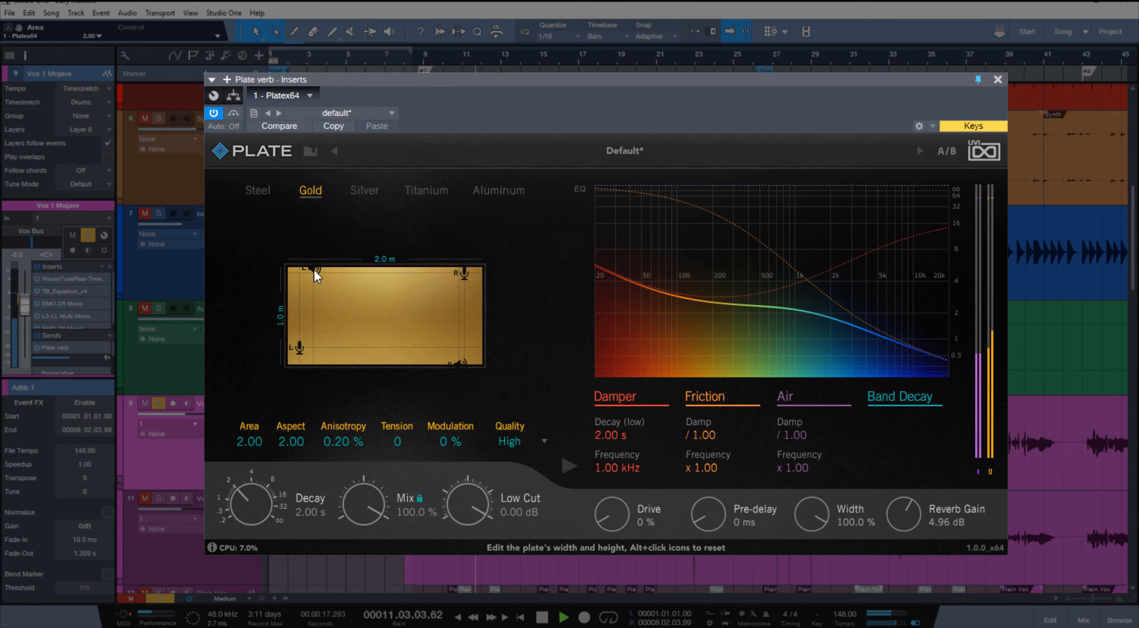
Bring both microphones near the plate's centre and try the speakers at its lower edge and in its upper half
{"action": "left_click_drag", "start_coordinate": [313, 270], "coordinate": [332, 396]}
{"action": "left_click_drag", "start_coordinate": [296, 346], "coordinate": [354, 315]}
{"action": "left_click_drag", "start_coordinate": [463, 273], "coordinate": [393, 321]}
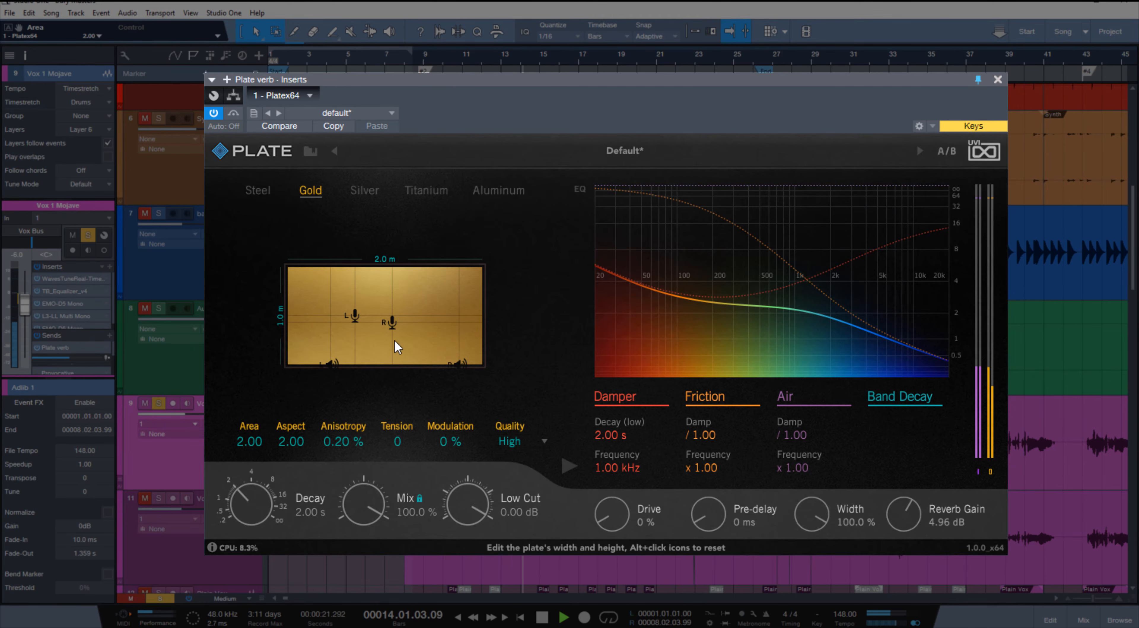
{"action": "left_click_drag", "start_coordinate": [457, 363], "coordinate": [419, 290]}
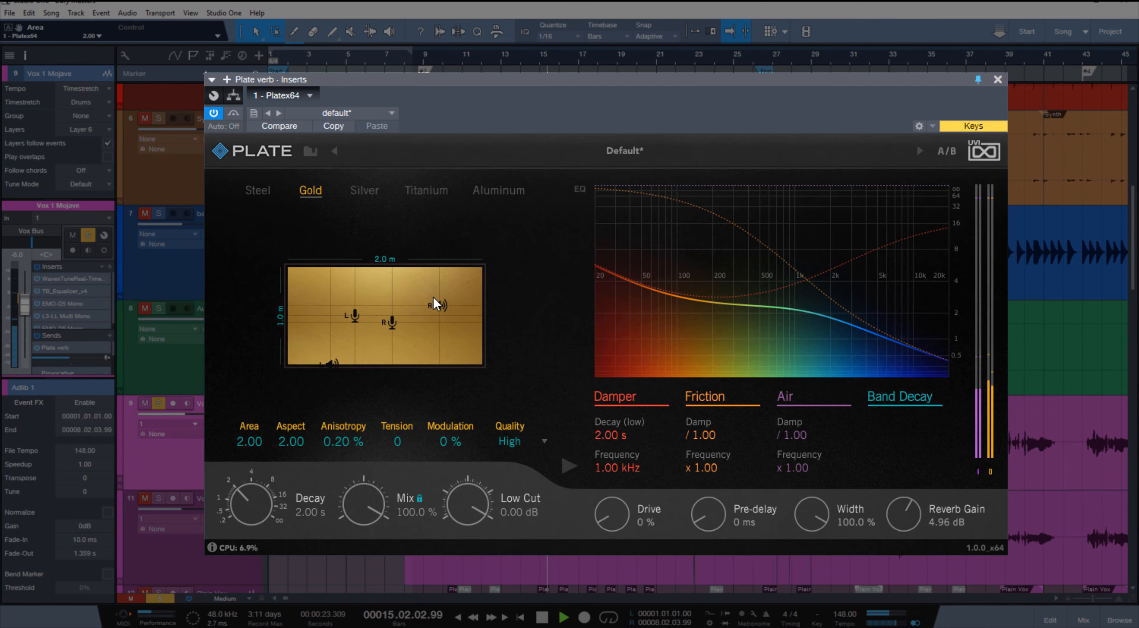
{"action": "left_click_drag", "start_coordinate": [333, 367], "coordinate": [345, 280]}
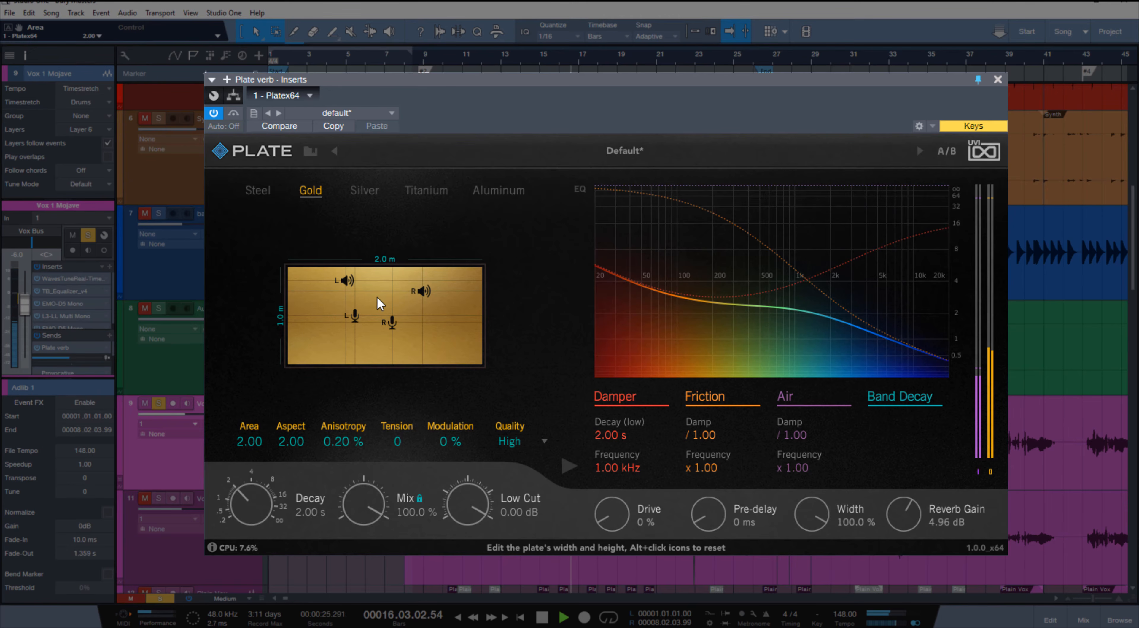
Reload the Default preset with the Gold plate material, and raise the Reverb Gain to about 6.72 dB
{"action": "left_click", "coordinate": [622, 149]}
{"action": "left_click", "coordinate": [412, 195]}
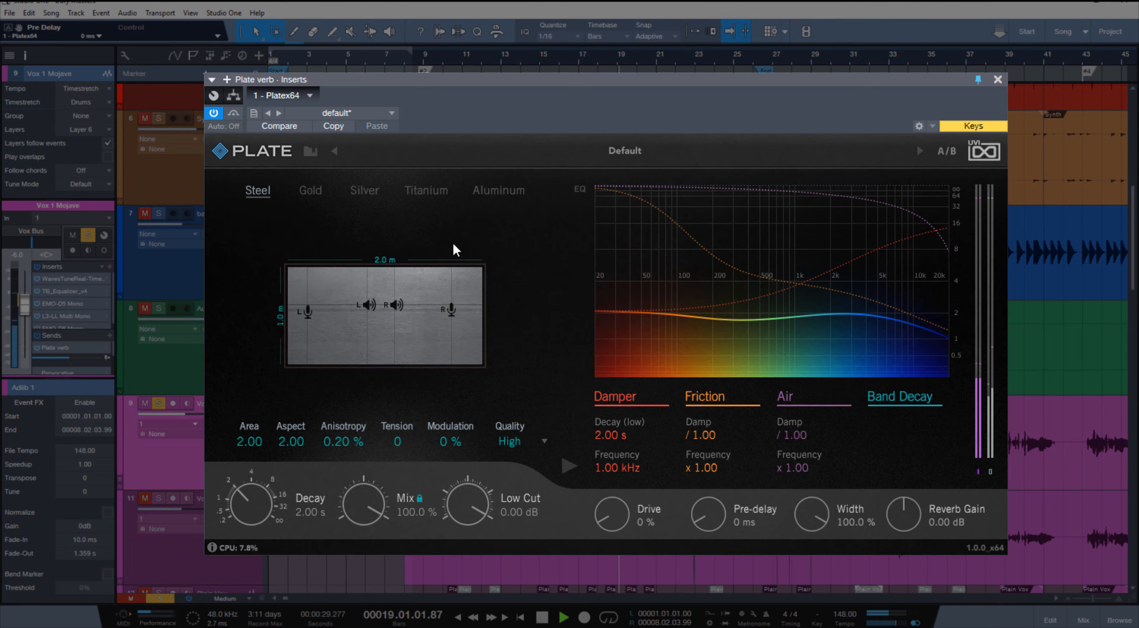
{"action": "left_click", "coordinate": [315, 198]}
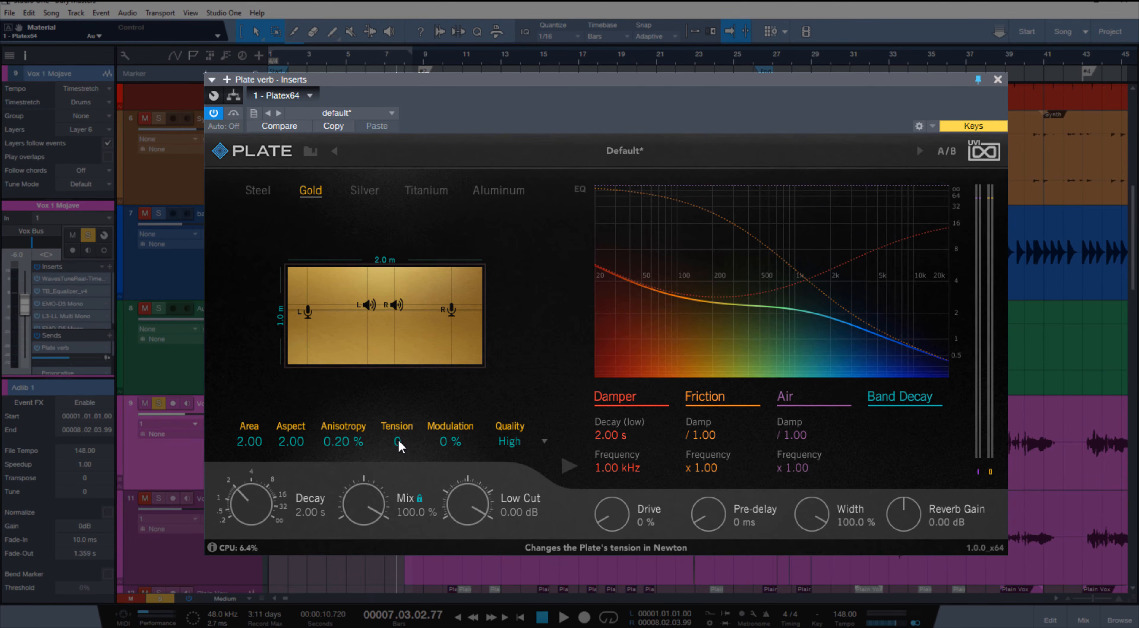
{"action": "left_click_drag", "start_coordinate": [905, 510], "coordinate": [911, 496]}
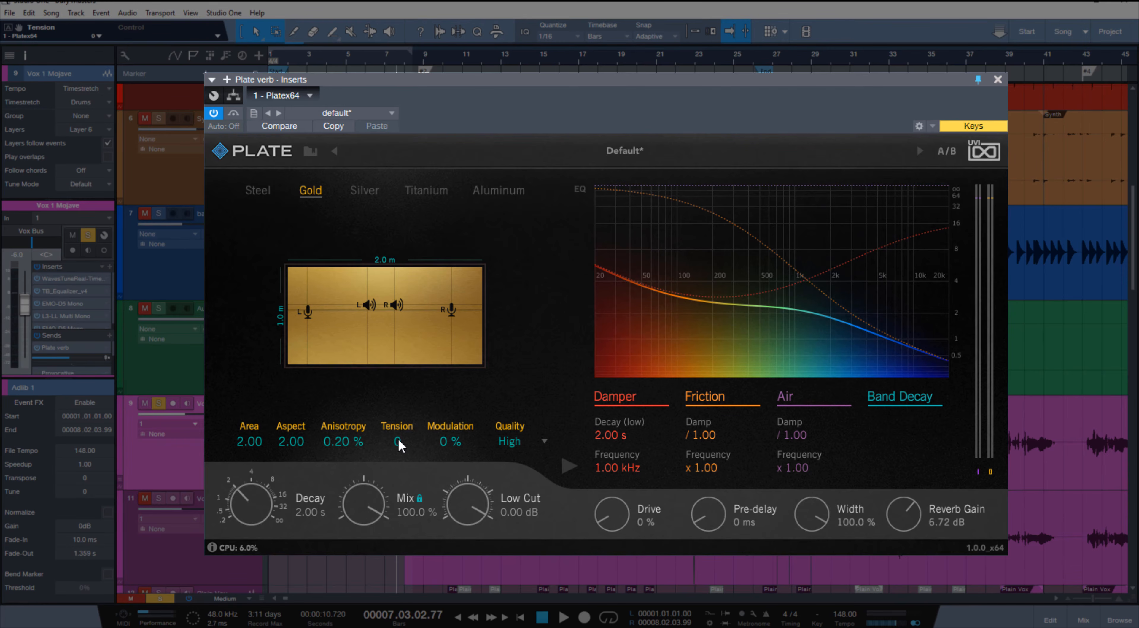
Raise the plate Tension to 2000 while auditioning the soloed vocal, and stop playback
{"action": "key", "text": "space"}
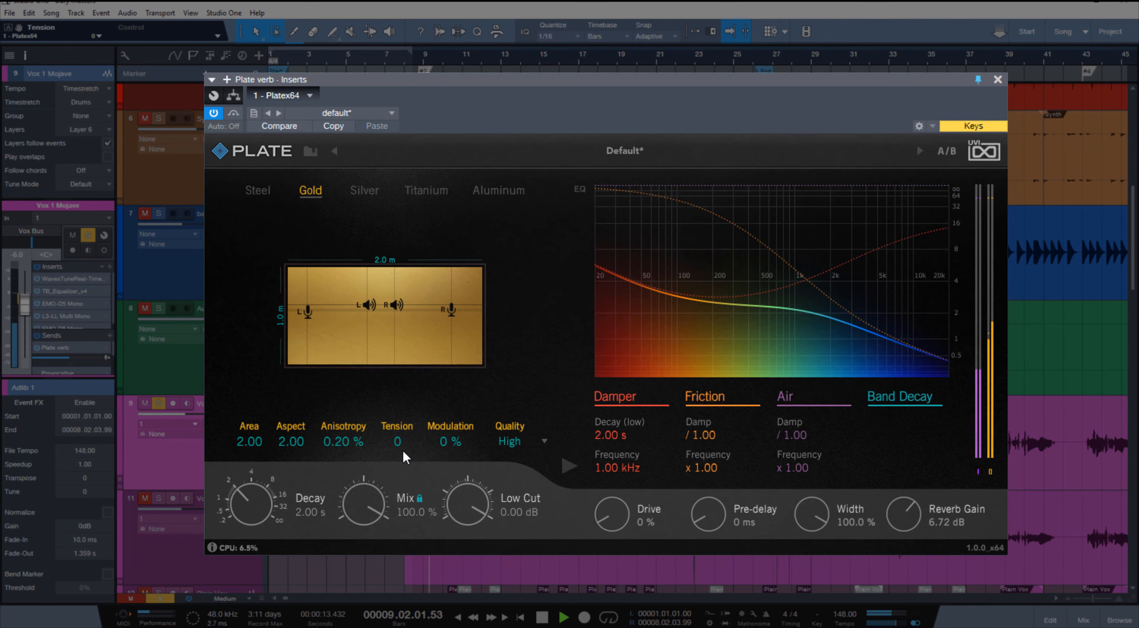
{"action": "double_click", "coordinate": [406, 456]}
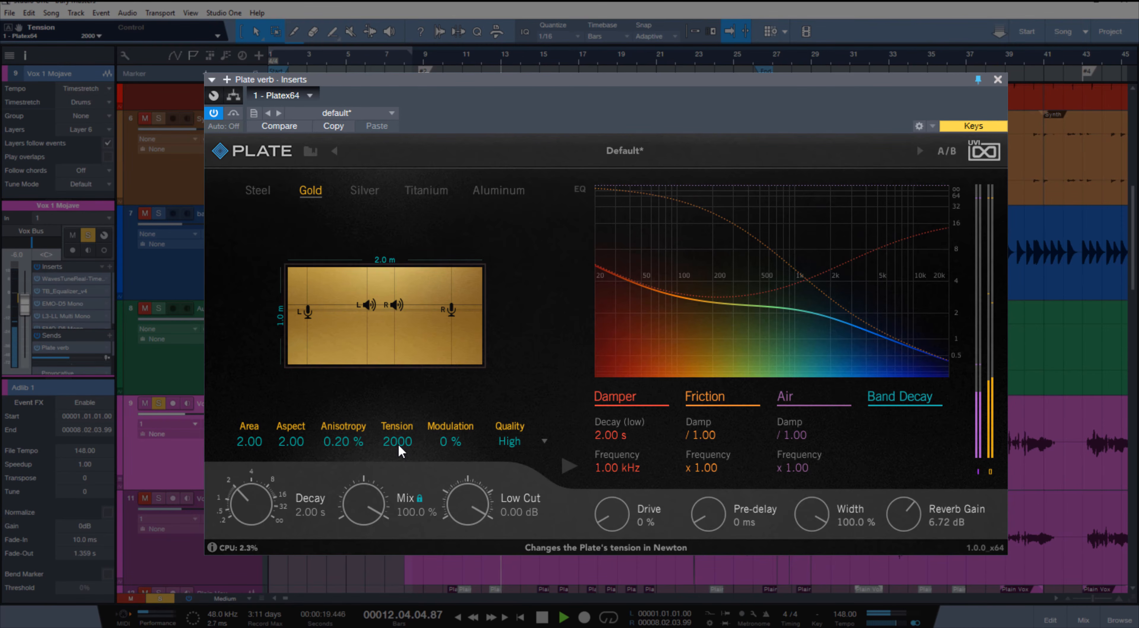
{"action": "key", "text": "space"}
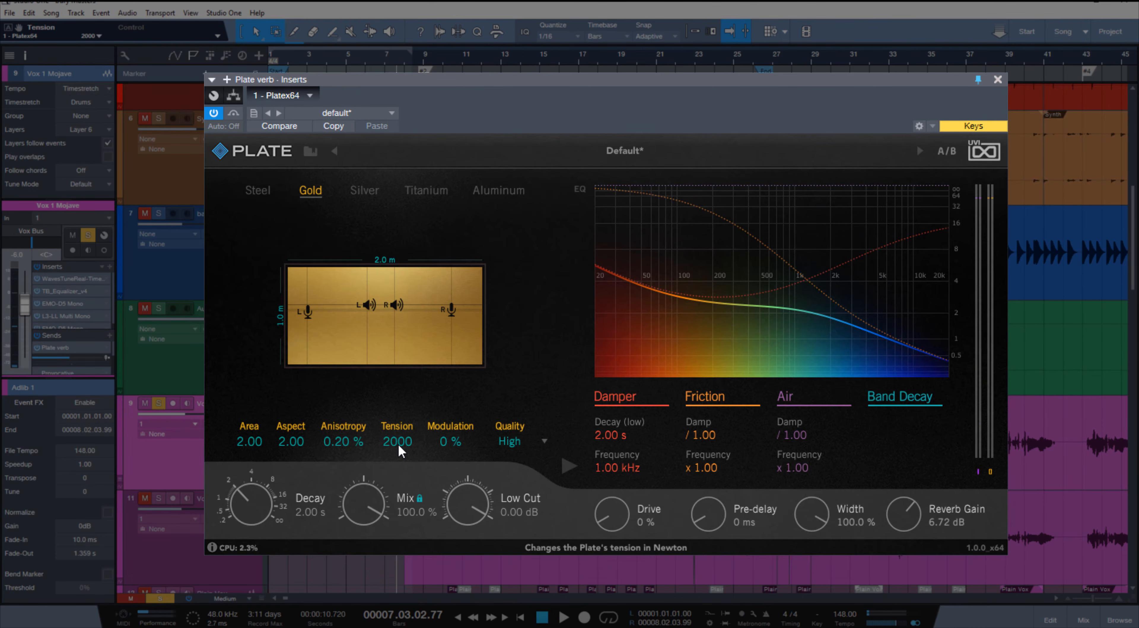
Audition the soloed vocal with the Tension lowered through 637, 255 and 100 down to 0
{"action": "left_click_drag", "start_coordinate": [399, 443], "coordinate": [389, 506]}
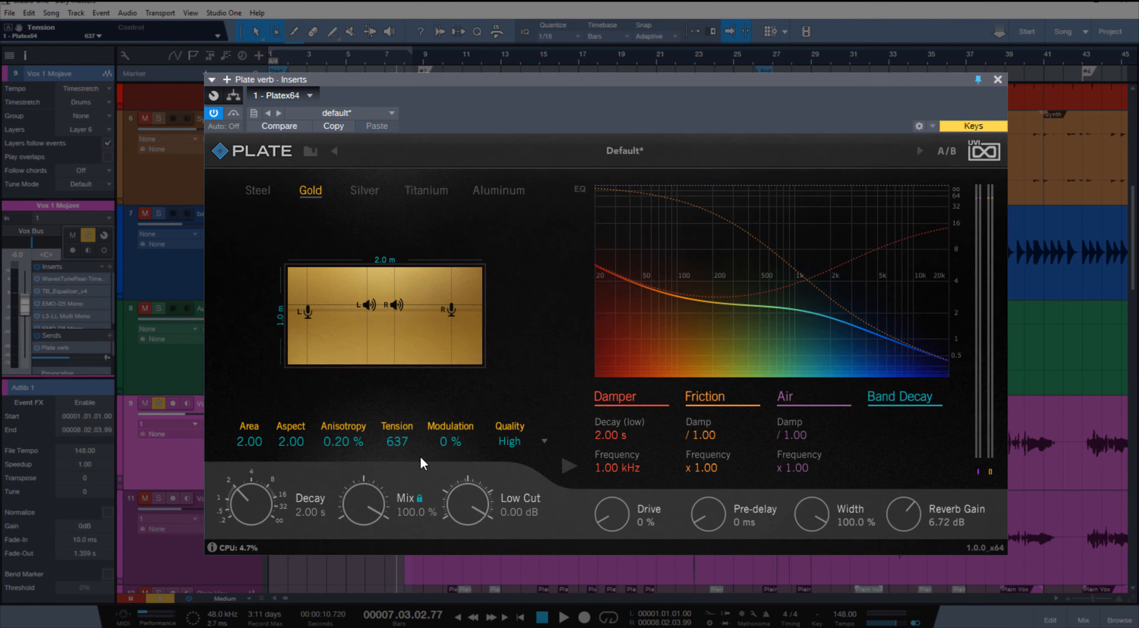
{"action": "key", "text": "space"}
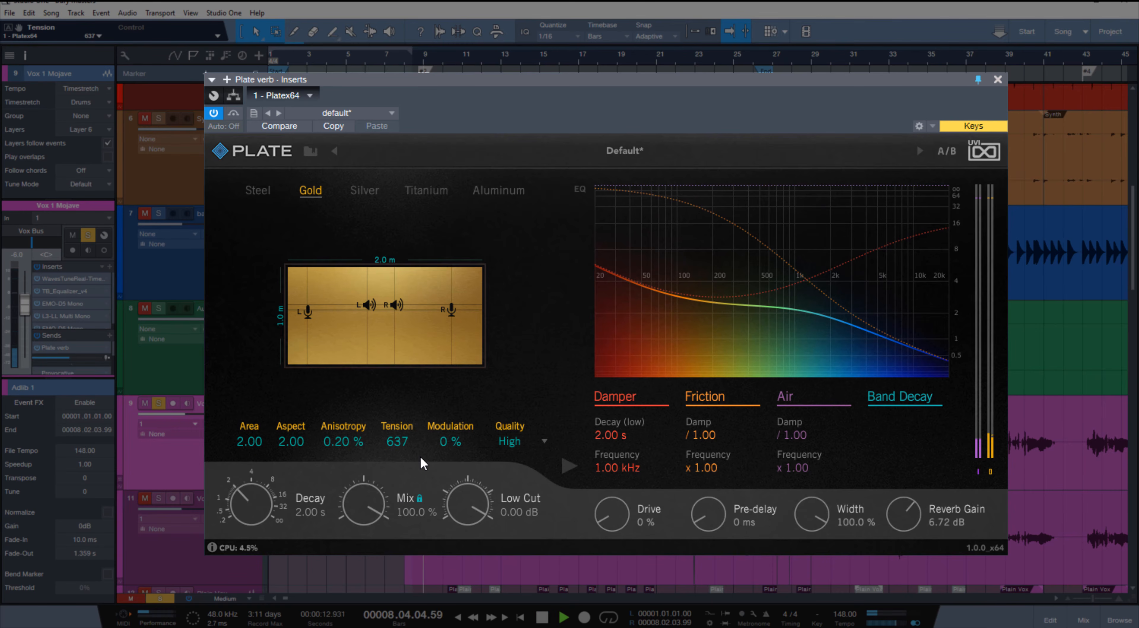
{"action": "left_click_drag", "start_coordinate": [403, 441], "coordinate": [393, 491]}
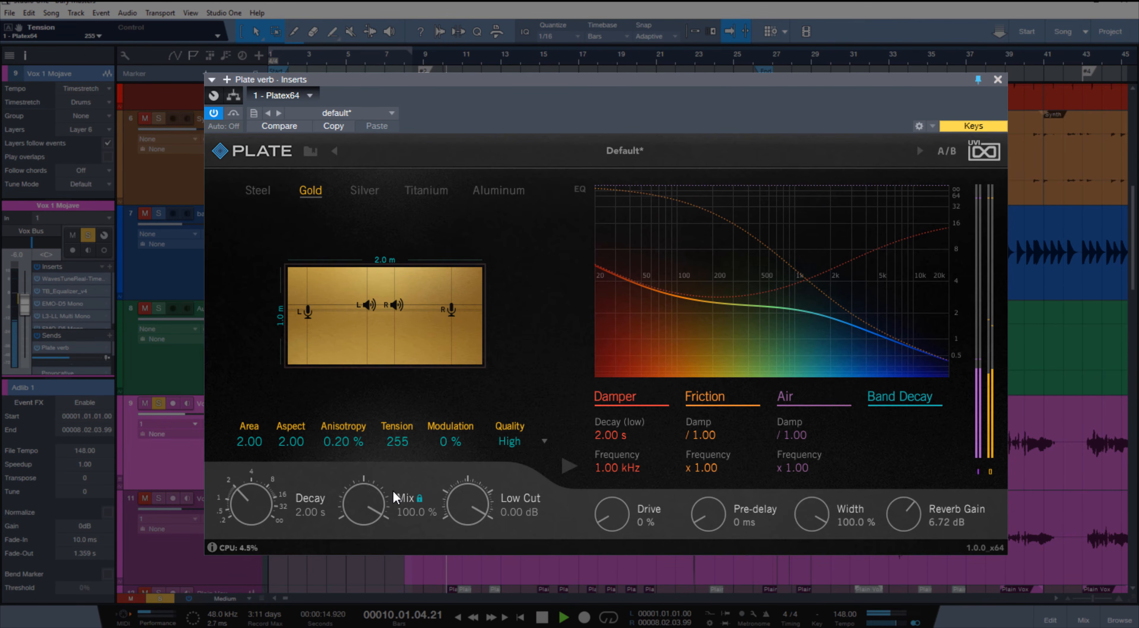
{"action": "double_click", "coordinate": [403, 443]}
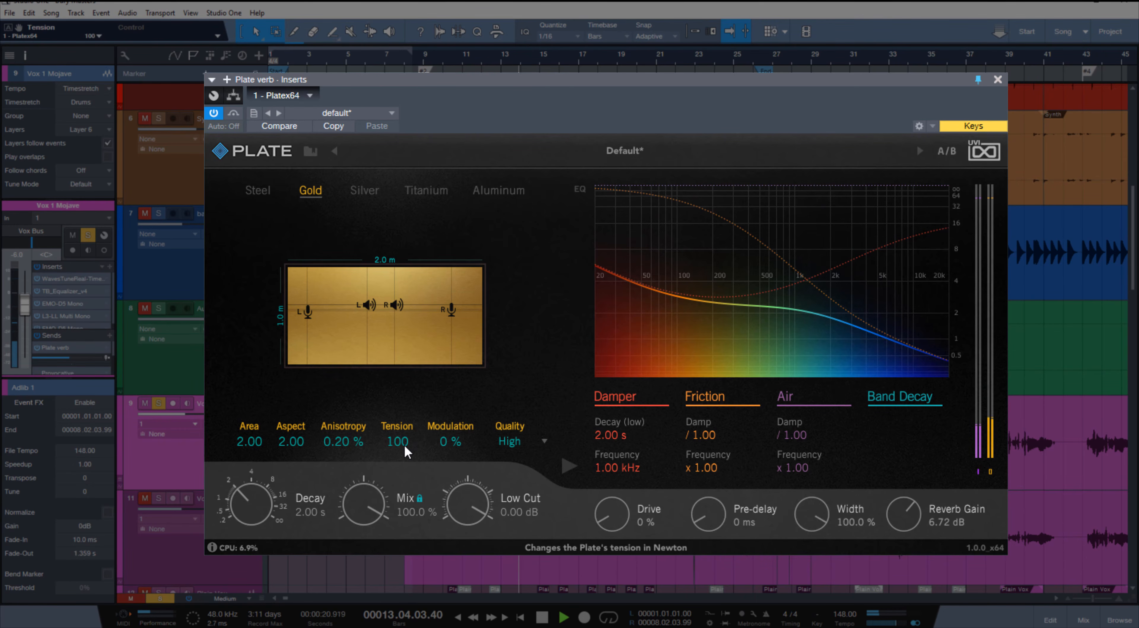
{"action": "left_click_drag", "start_coordinate": [405, 444], "coordinate": [421, 531]}
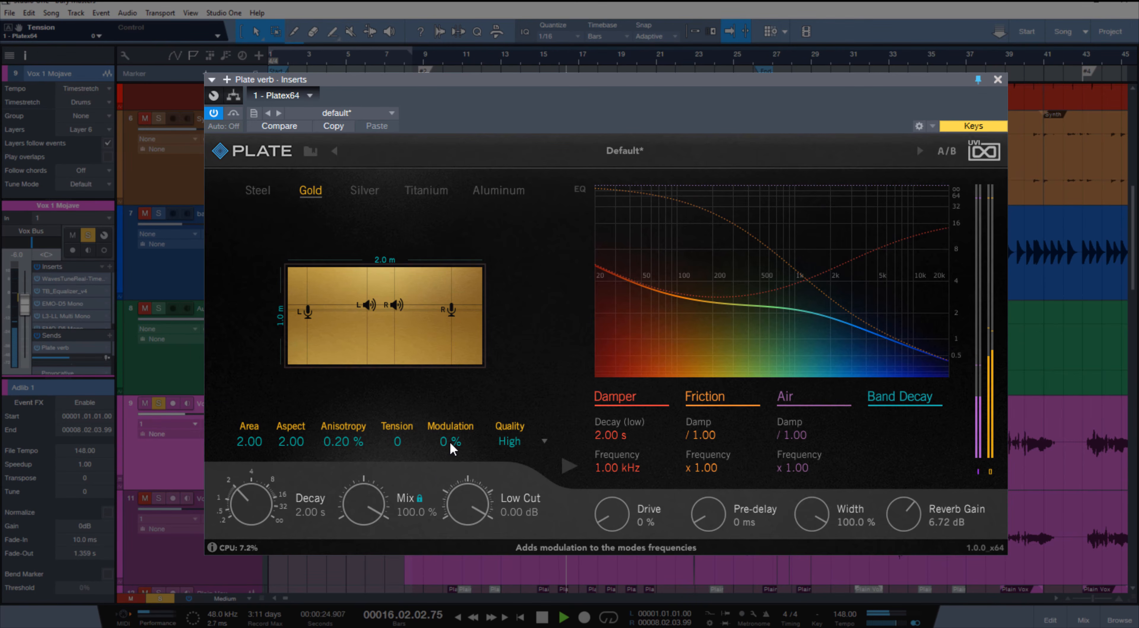
Raise the plate Modulation to 100 %, audition the soloed vocal, and stop playback
{"action": "left_click_drag", "start_coordinate": [450, 441], "coordinate": [748, 40]}
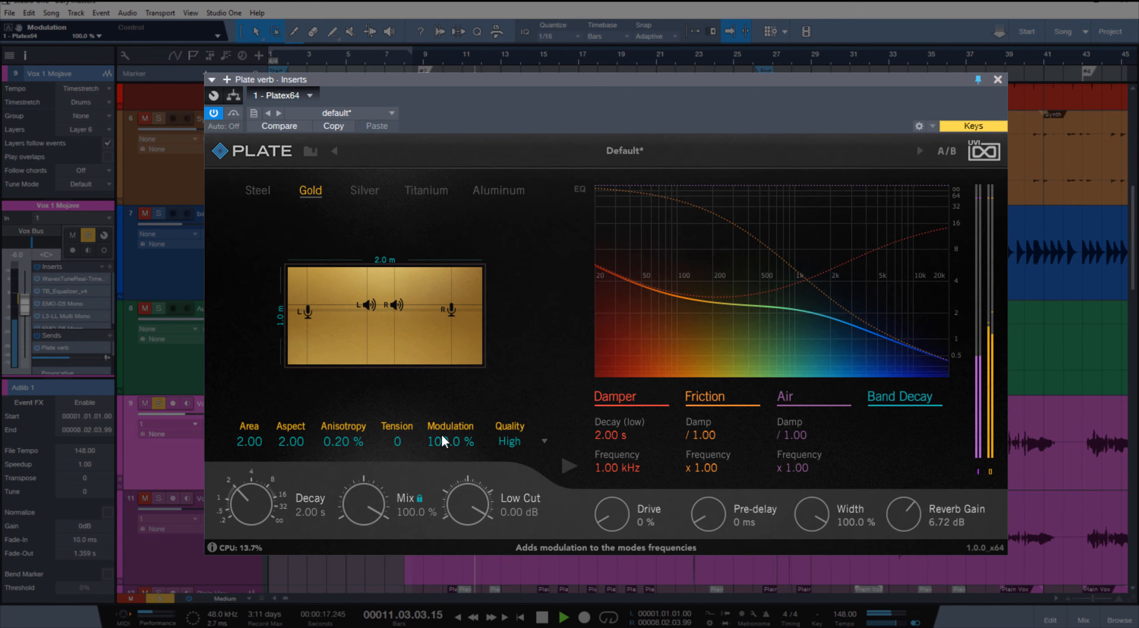
{"action": "key", "text": "space"}
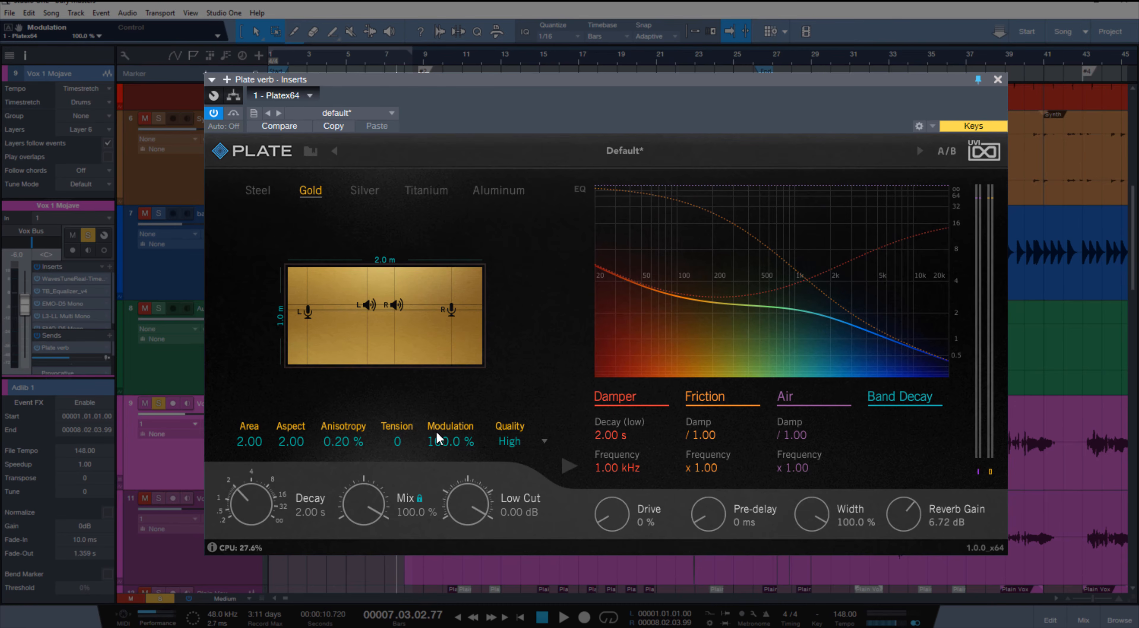
Set Modulation to 12.8 %, Tension to 17, Anisotropy to 0.29 % and Aspect to 2.42
{"action": "left_click_drag", "start_coordinate": [436, 434], "coordinate": [423, 540]}
{"action": "left_click_drag", "start_coordinate": [450, 441], "coordinate": [355, 426]}
{"action": "left_click_drag", "start_coordinate": [286, 441], "coordinate": [292, 398]}
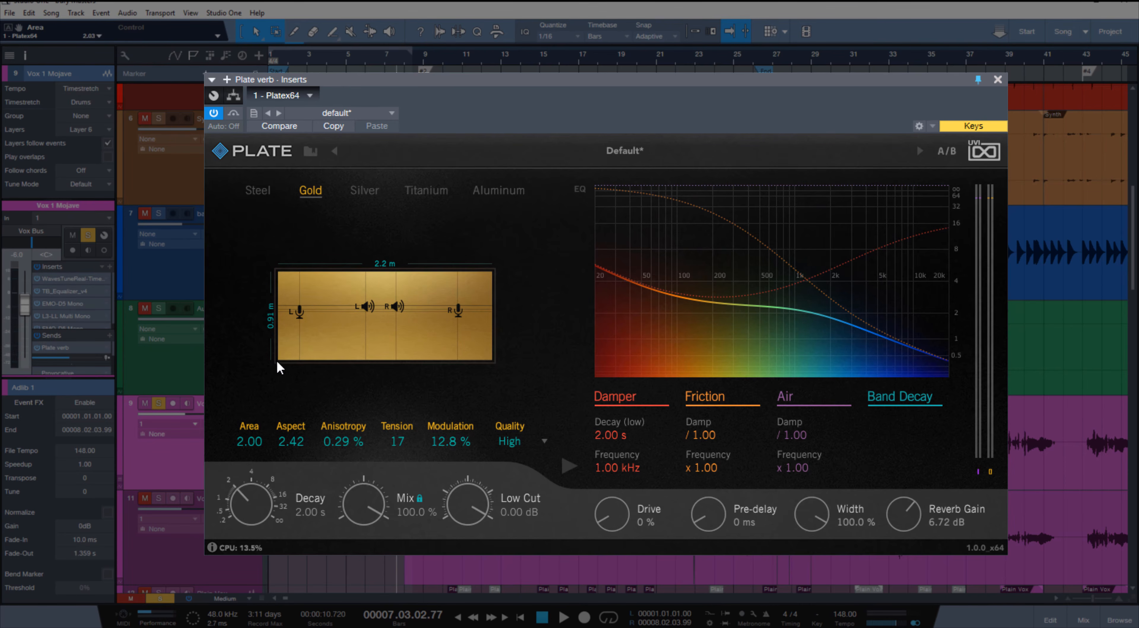
Widen the plate to about 2.39 m, and stagger its microphones and speakers at different heights
{"action": "left_click_drag", "start_coordinate": [277, 360], "coordinate": [268, 360]}
{"action": "left_click_drag", "start_coordinate": [292, 311], "coordinate": [291, 330]}
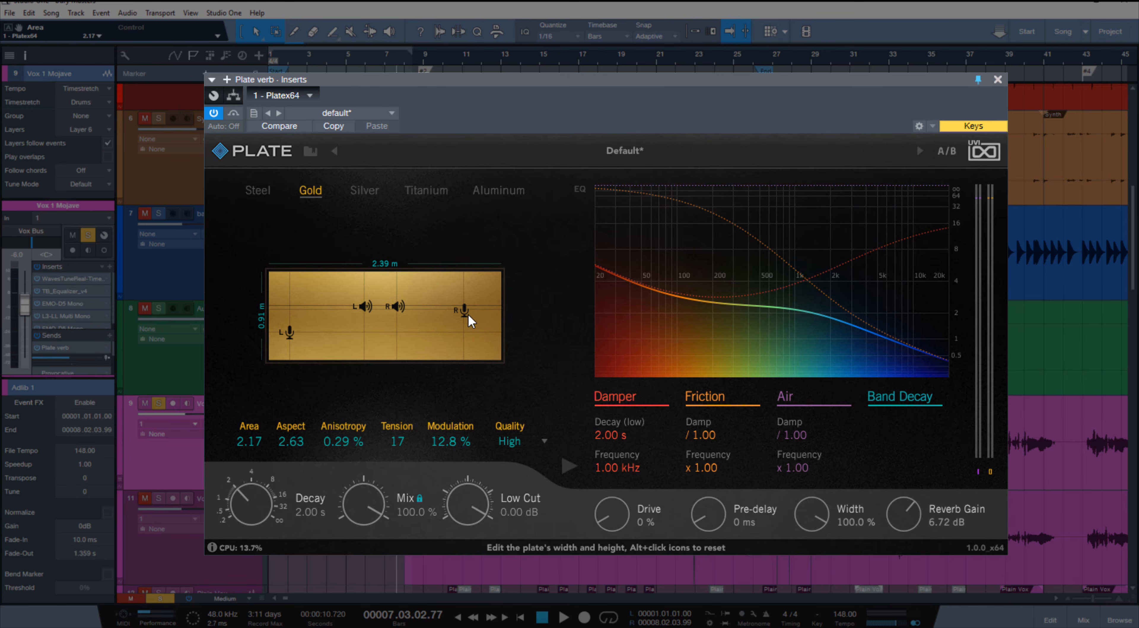
{"action": "left_click_drag", "start_coordinate": [465, 311], "coordinate": [469, 295]}
{"action": "left_click_drag", "start_coordinate": [396, 305], "coordinate": [334, 286]}
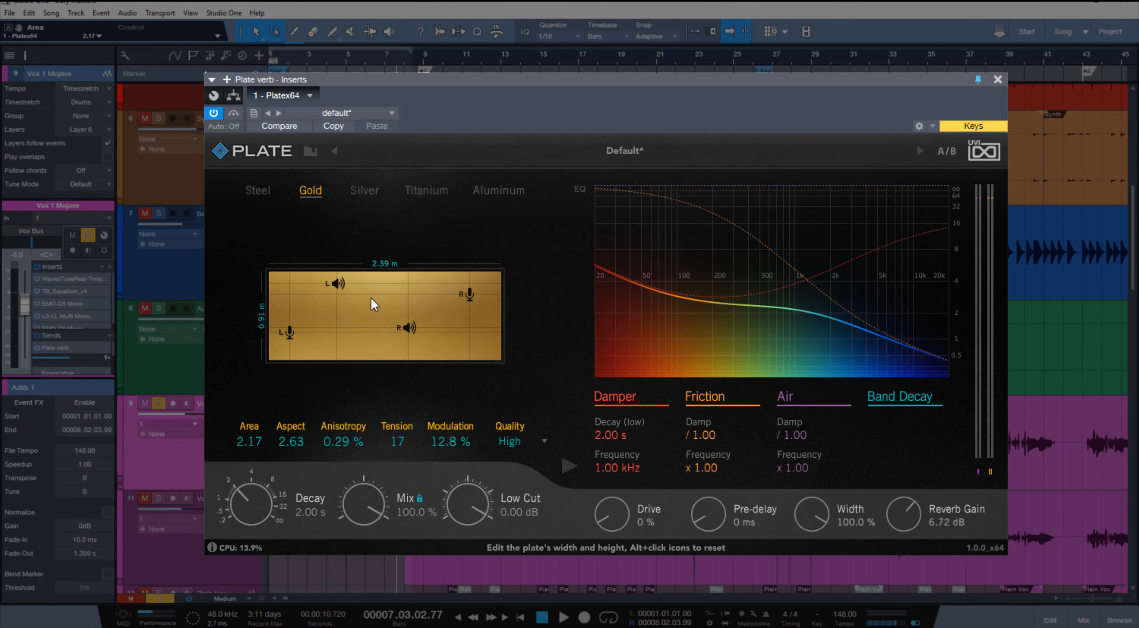
Enlarge the plate to about 2.45 m by 1.63 m while auditioning the soloed vocal, and stop playback
{"action": "key", "text": "space"}
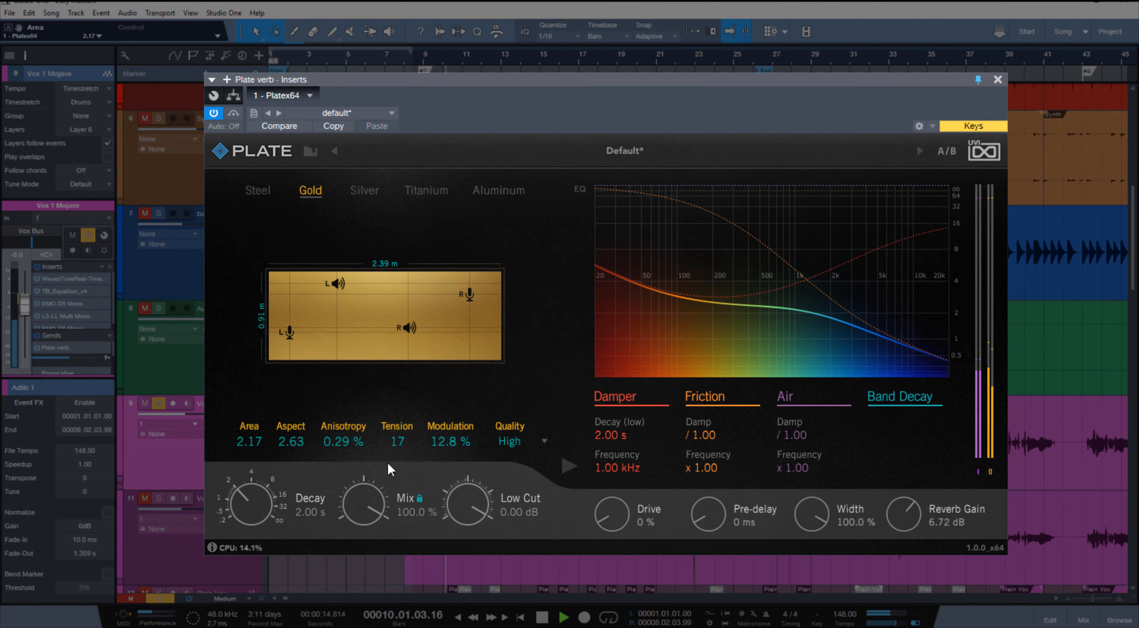
{"action": "left_click_drag", "start_coordinate": [271, 269], "coordinate": [265, 236]}
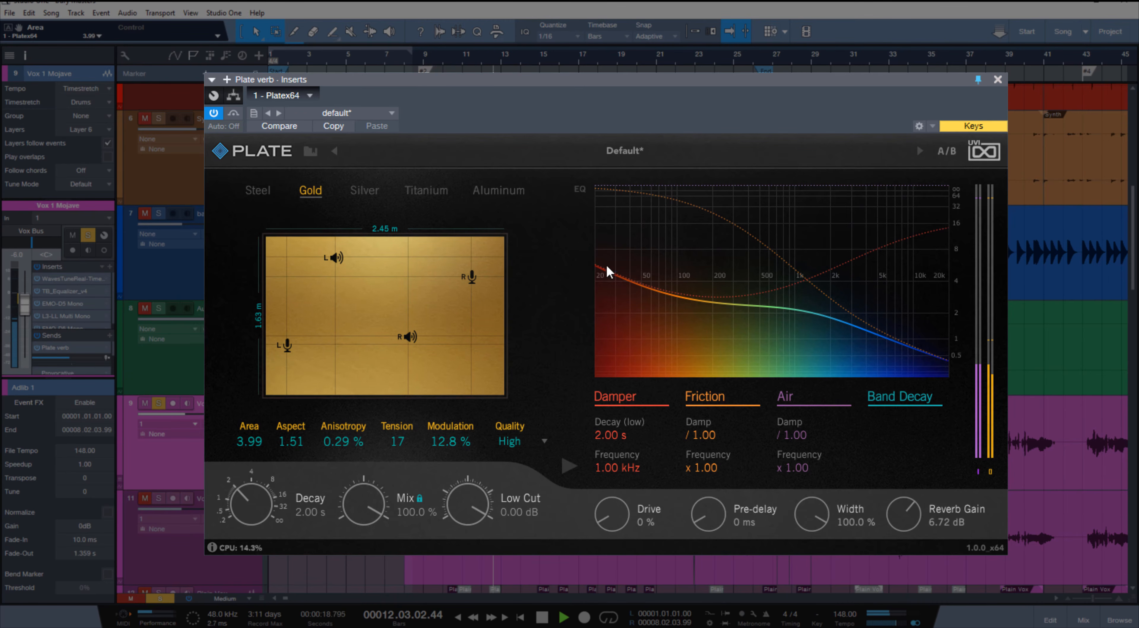
{"action": "key", "text": "space"}
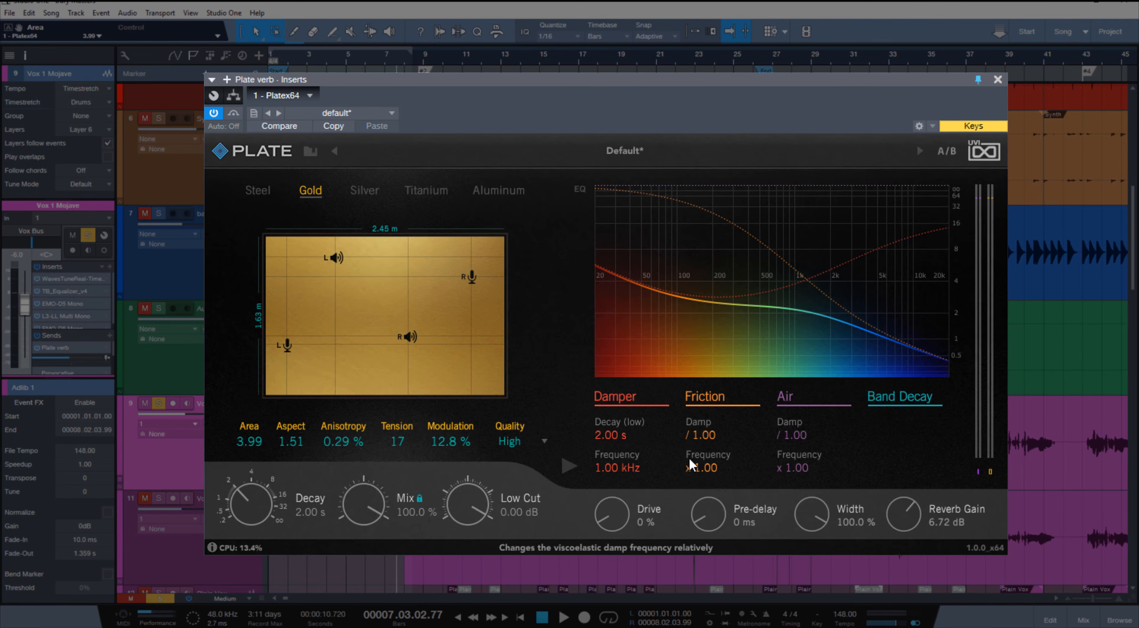
Set Friction to Damp x 1.43 and Frequency / 2.70, Air to x 10.00 and / 19.05, and Damper to 2.58 s and 1.56 kHz
{"action": "left_click_drag", "start_coordinate": [699, 435], "coordinate": [693, 486]}
{"action": "left_click_drag", "start_coordinate": [796, 437], "coordinate": [824, 329]}
{"action": "left_click_drag", "start_coordinate": [796, 467], "coordinate": [734, 513]}
{"action": "left_click_drag", "start_coordinate": [608, 469], "coordinate": [626, 456]}
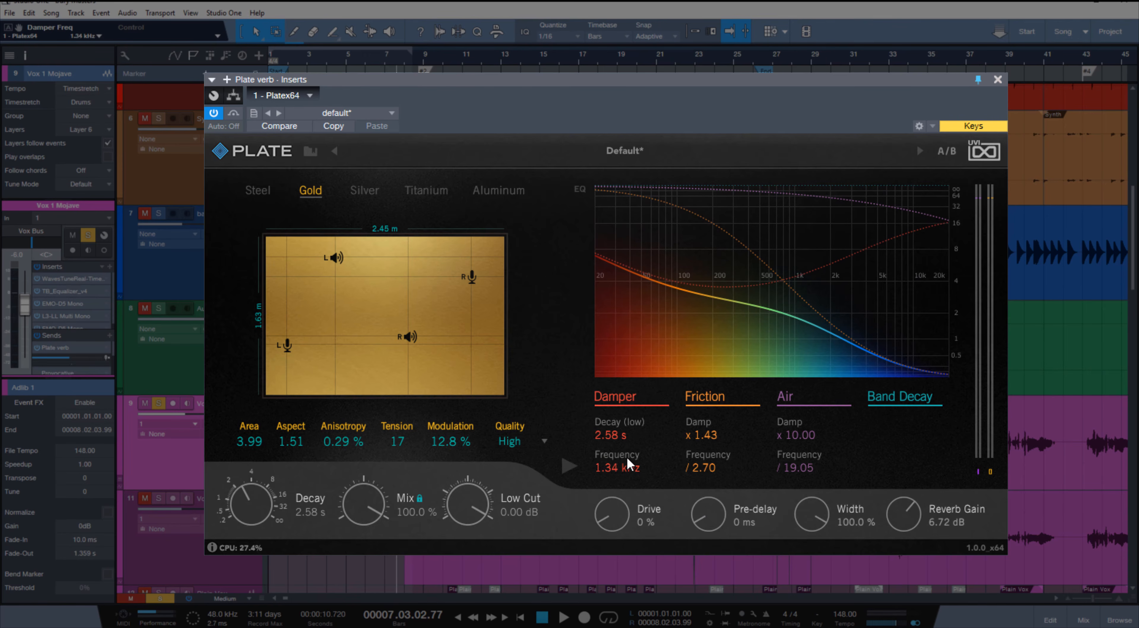
During playback, shape the Band EQ with a low roll-off below about 200 Hz, a shallow dip near 2 kHz and a reduced top end
{"action": "left_click", "coordinate": [580, 189]}
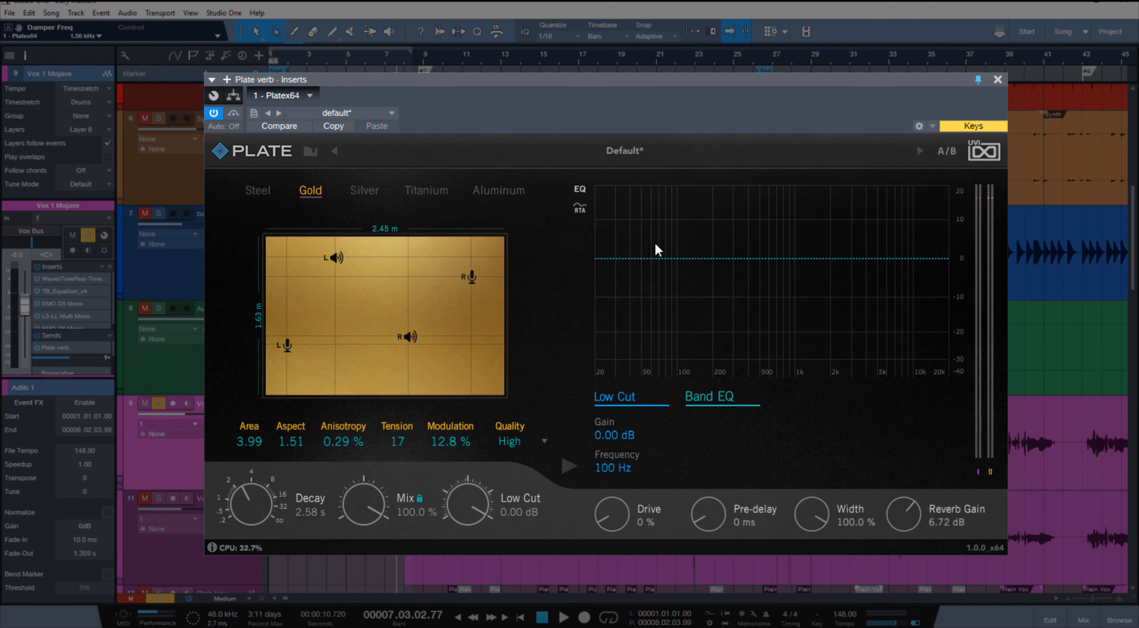
{"action": "key", "text": "space"}
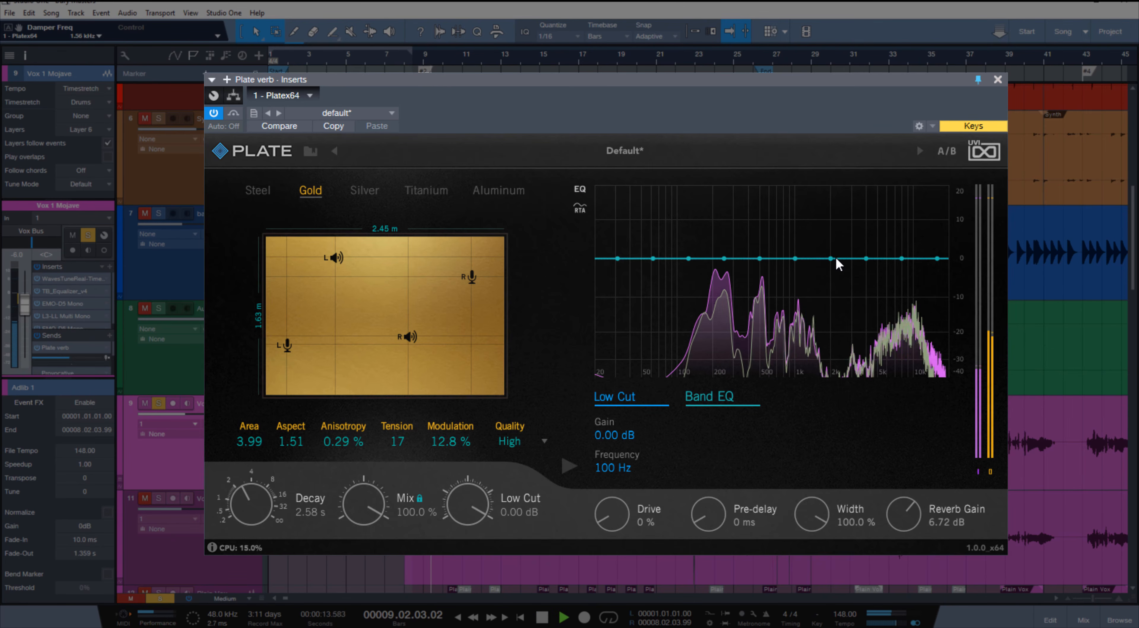
{"action": "left_click_drag", "start_coordinate": [832, 250], "coordinate": [833, 279]}
{"action": "left_click_drag", "start_coordinate": [618, 259], "coordinate": [613, 274]}
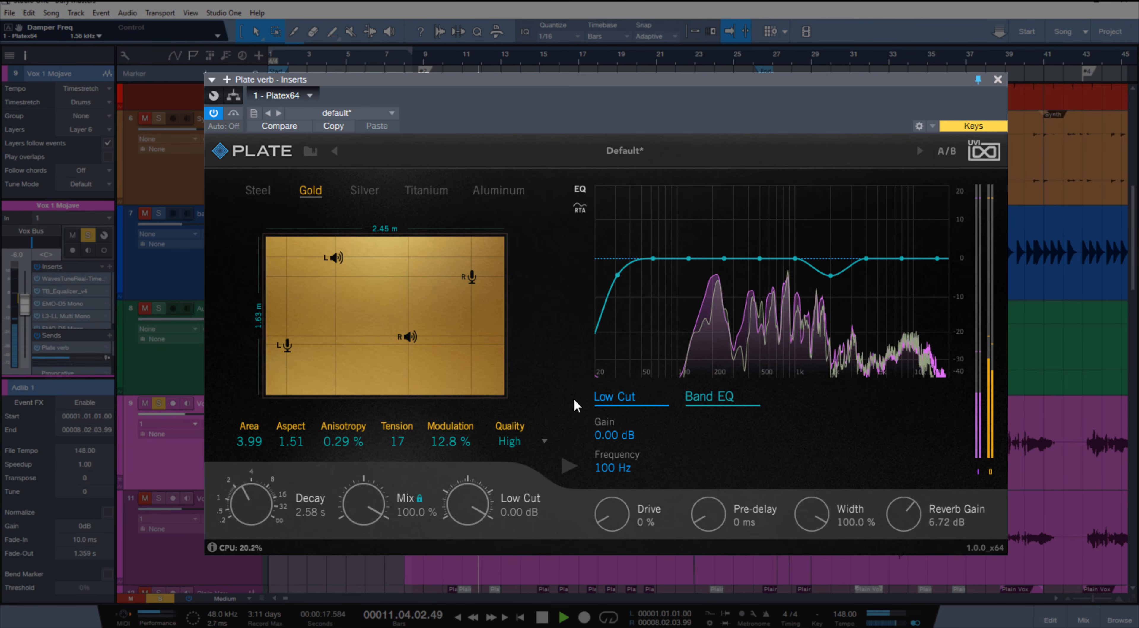
{"action": "mouse_move", "coordinate": [594, 385]}
{"action": "left_mouse_down"}
{"action": "mouse_move", "coordinate": [653, 310]}
{"action": "mouse_move", "coordinate": [687, 300]}
{"action": "mouse_move", "coordinate": [589, 370]}
{"action": "left_mouse_up"}
{"action": "left_click_drag", "start_coordinate": [905, 258], "coordinate": [991, 359]}
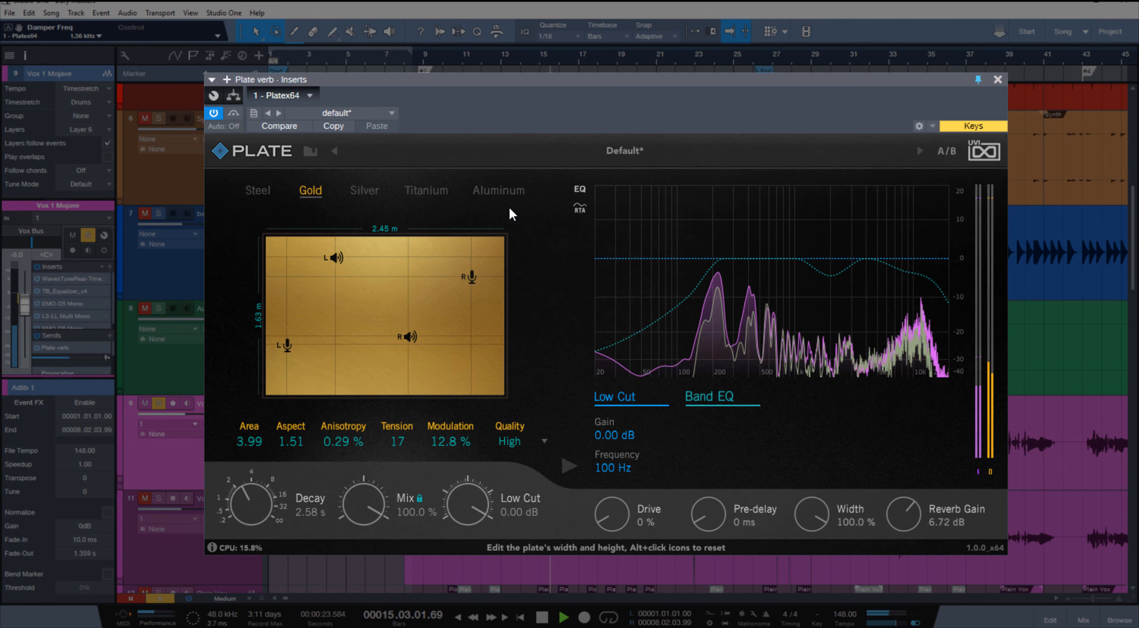
Check the decay editor against the EQ curve during playback, and stop playback
{"action": "left_click", "coordinate": [580, 190]}
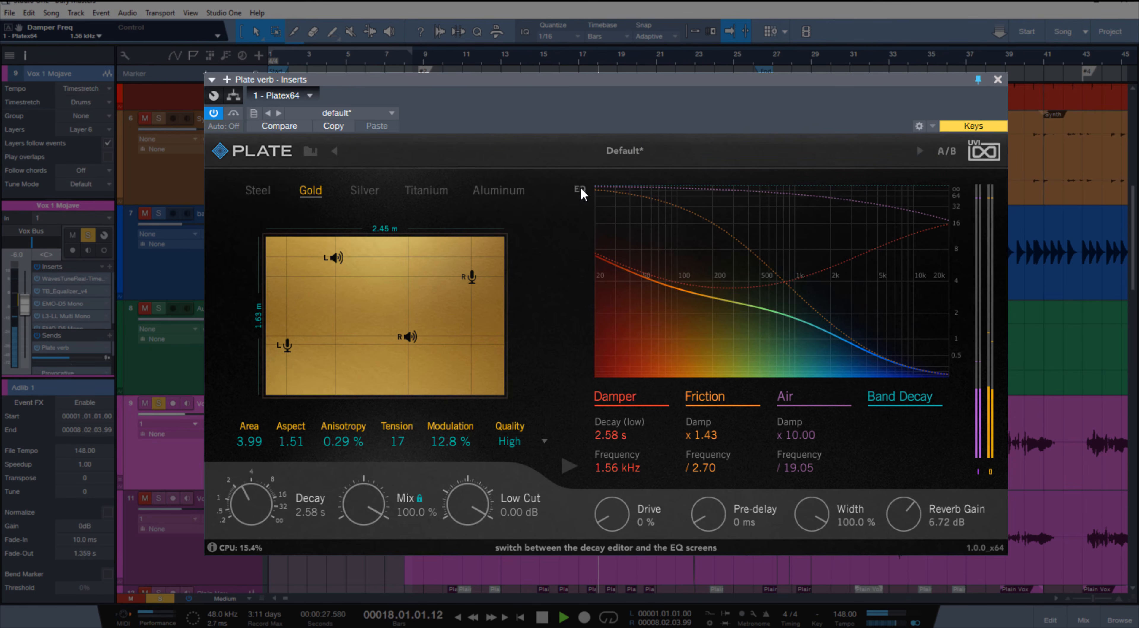
{"action": "left_click", "coordinate": [581, 190]}
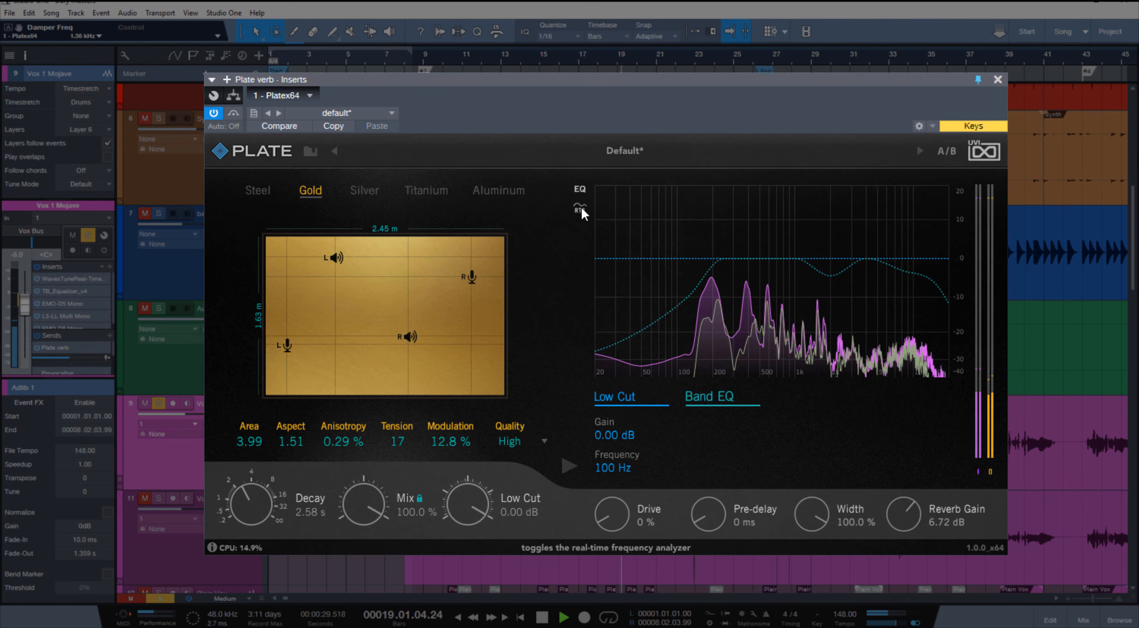
{"action": "key", "text": "space"}
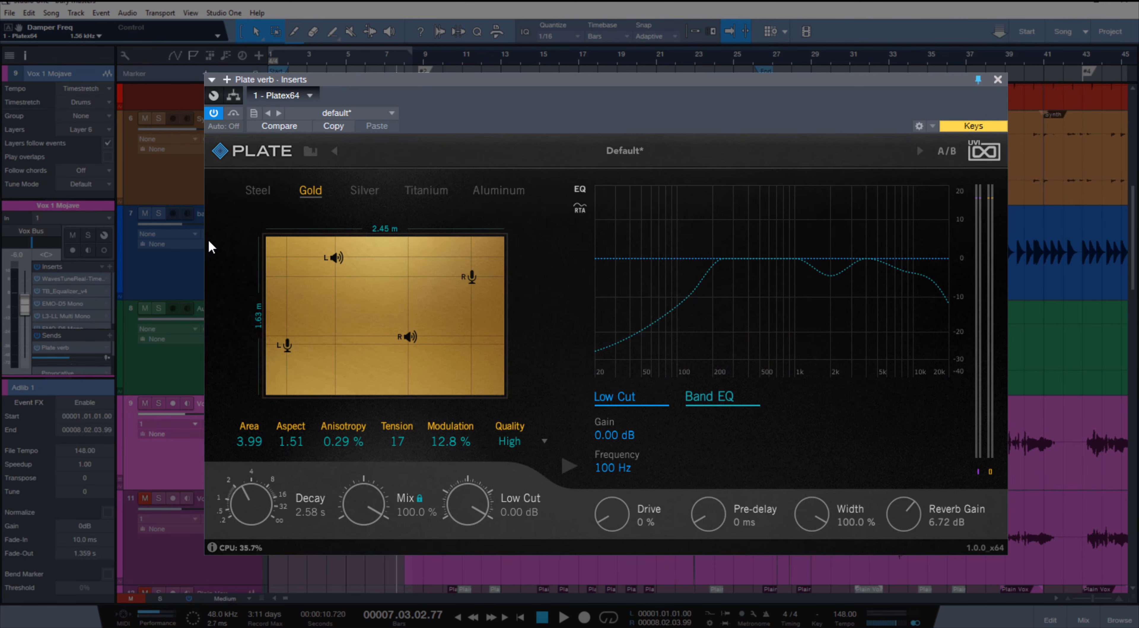
Audition a Reverb Gain of 9.12 dB in the full mix, reset the gain to 0.00 dB, and stop playback
{"action": "key", "text": "space"}
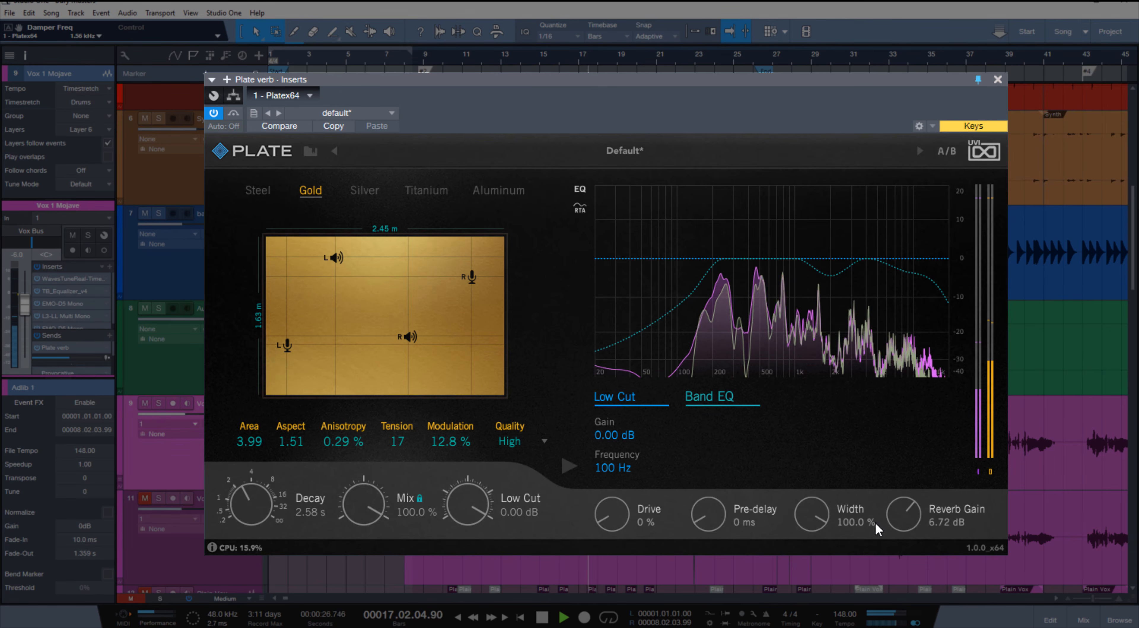
{"action": "left_click_drag", "start_coordinate": [875, 521], "coordinate": [892, 510]}
{"action": "scroll", "coordinate": [891, 510], "scroll_direction": "up", "scroll_amount": 2}
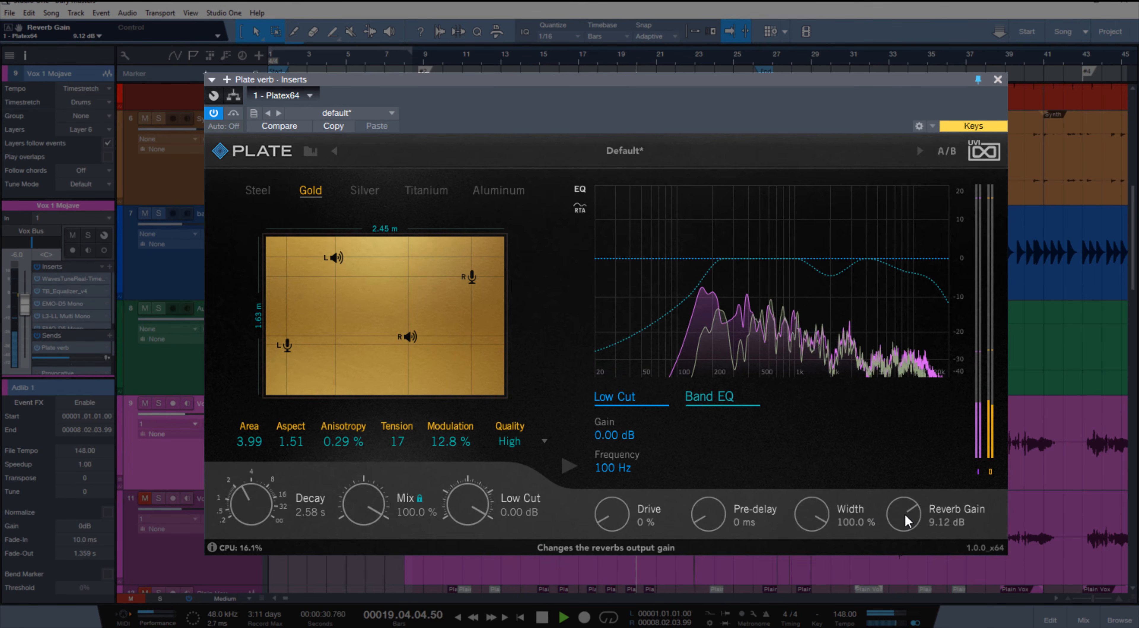
{"action": "left_click_drag", "start_coordinate": [905, 513], "coordinate": [904, 550]}
{"action": "double_click", "coordinate": [905, 528]}
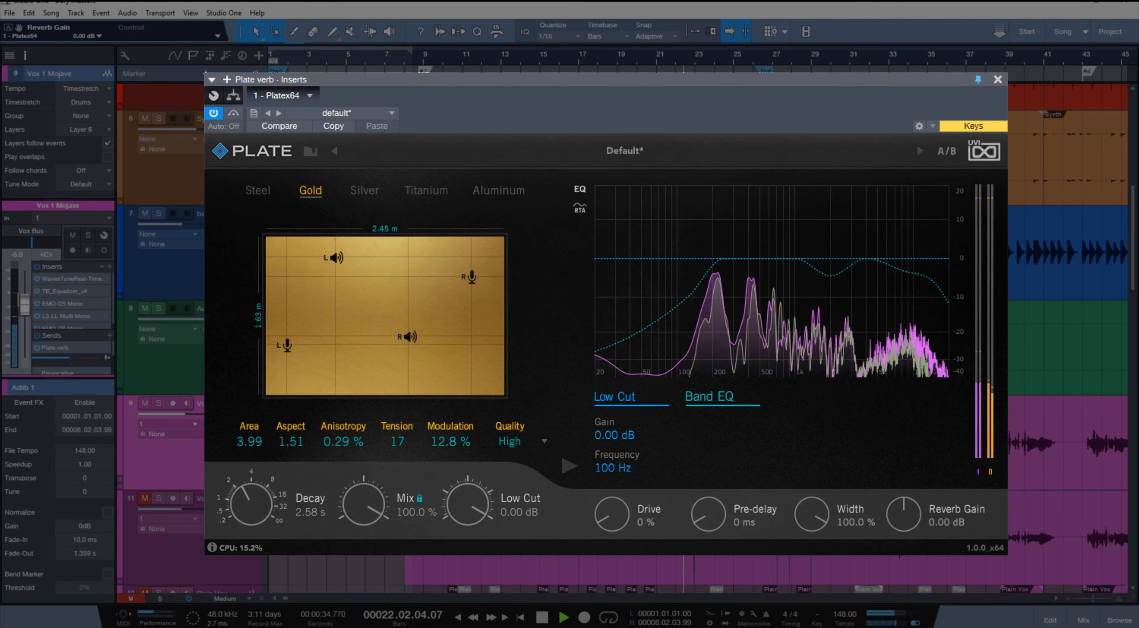
{"action": "key", "text": "space"}
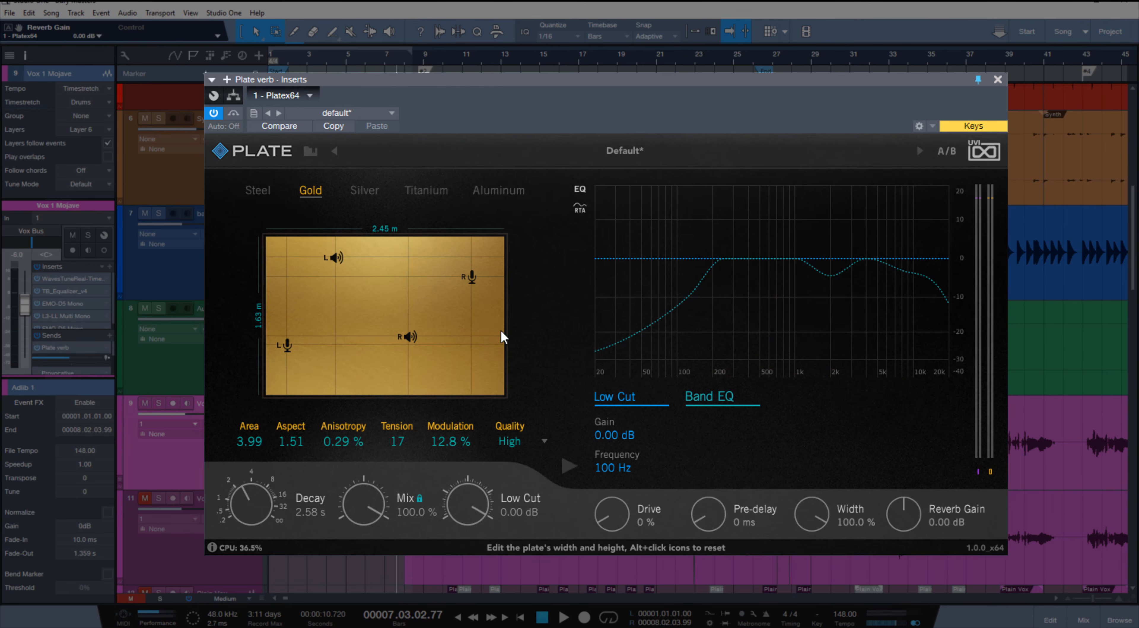
Set Tension to 0, Anisotropy to 0.20 % and Modulation to 1.20 %, and adjust the Vox Bus send level to Plate verb
{"action": "left_click_drag", "start_coordinate": [405, 435], "coordinate": [346, 449]}
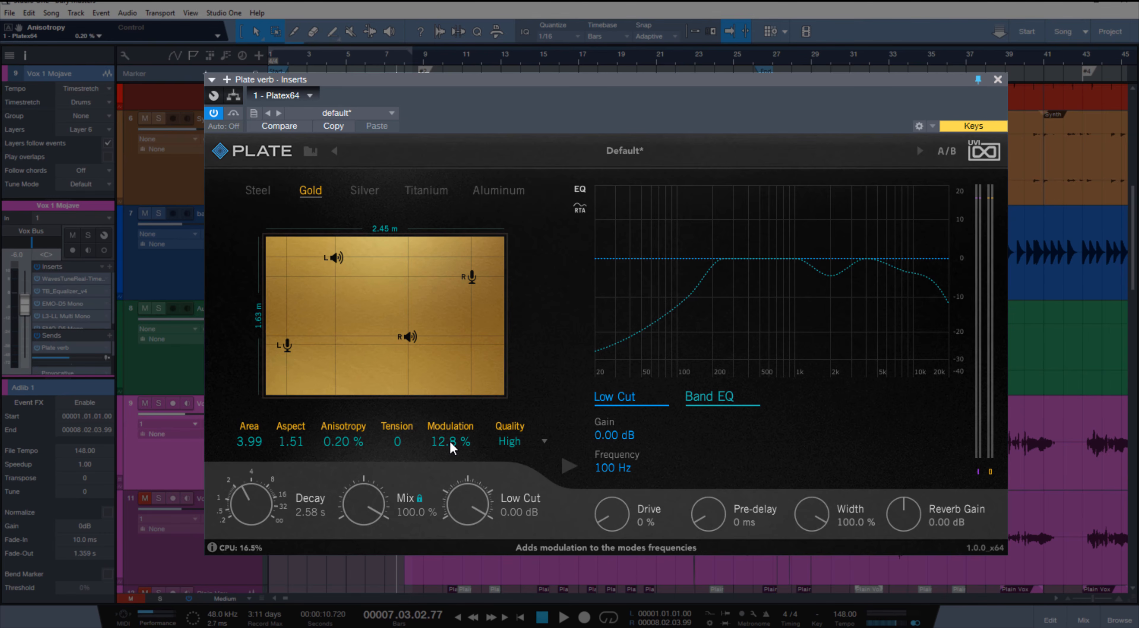
{"action": "left_click_drag", "start_coordinate": [451, 447], "coordinate": [445, 472]}
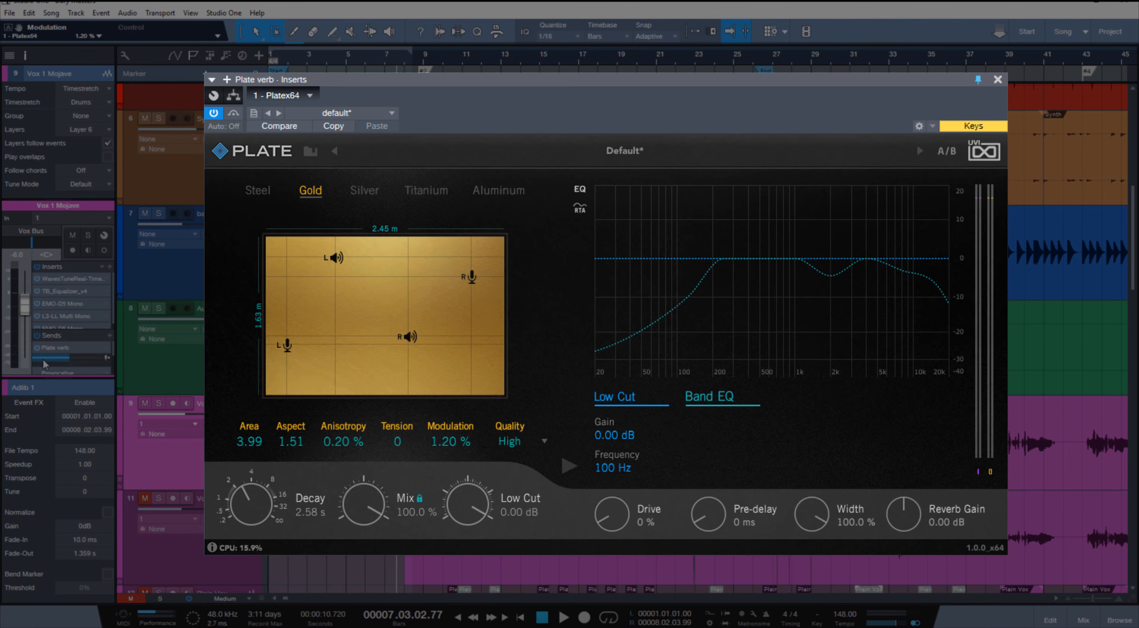
{"action": "left_click_drag", "start_coordinate": [67, 357], "coordinate": [70, 359]}
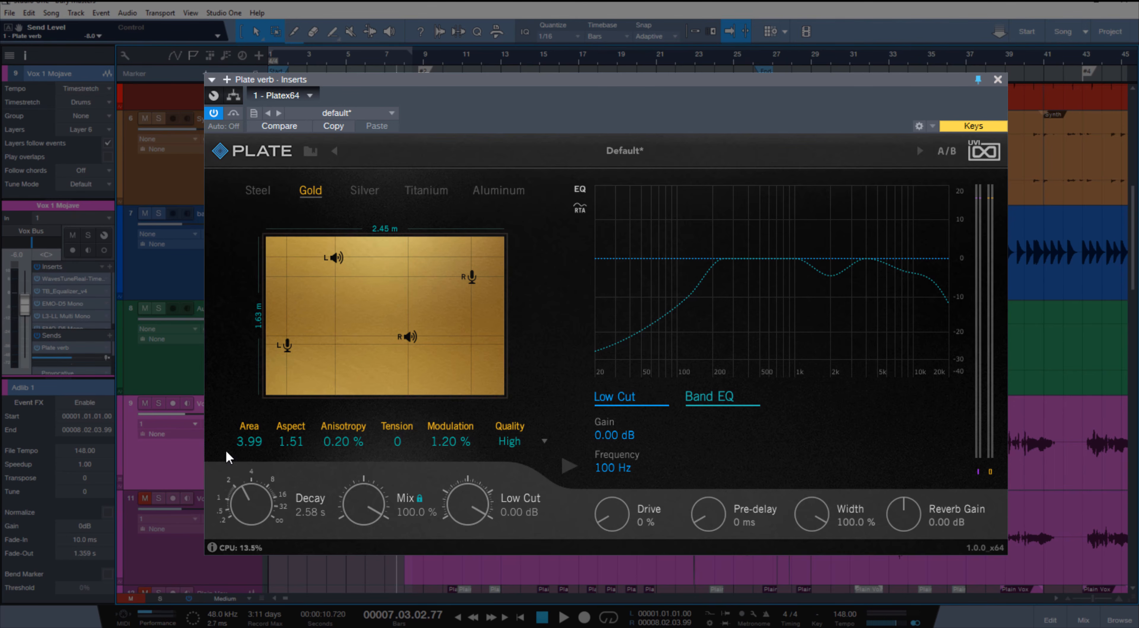
Set the Low Cut gain to -7.84 dB and Decay to 1.55 s, and start playback
{"action": "left_click_drag", "start_coordinate": [460, 499], "coordinate": [471, 526]}
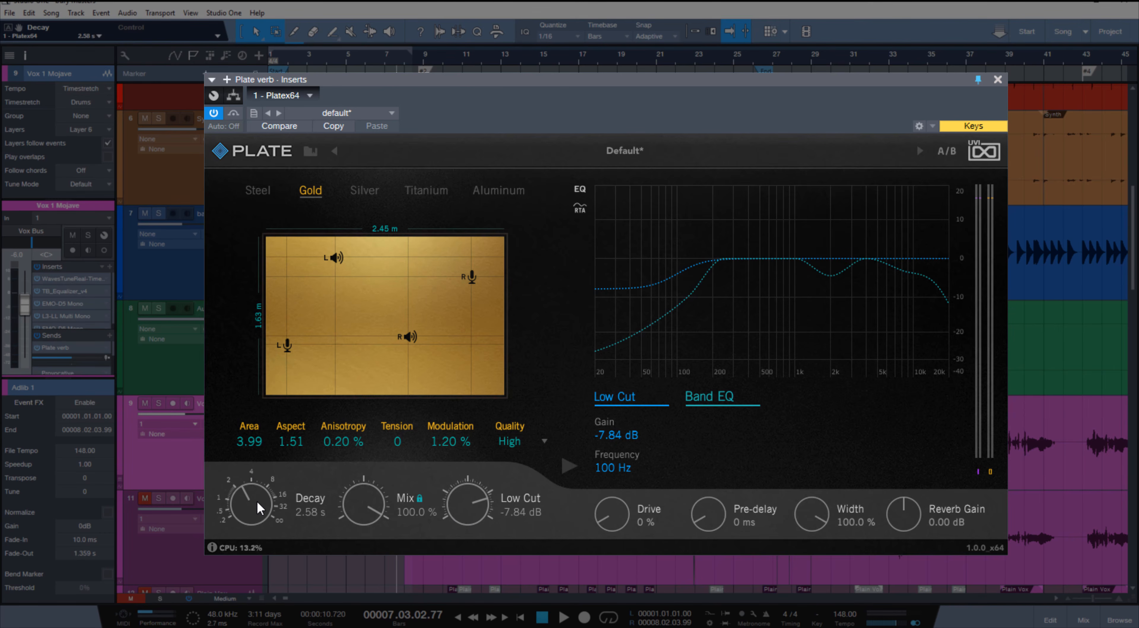
{"action": "left_click_drag", "start_coordinate": [257, 500], "coordinate": [258, 527]}
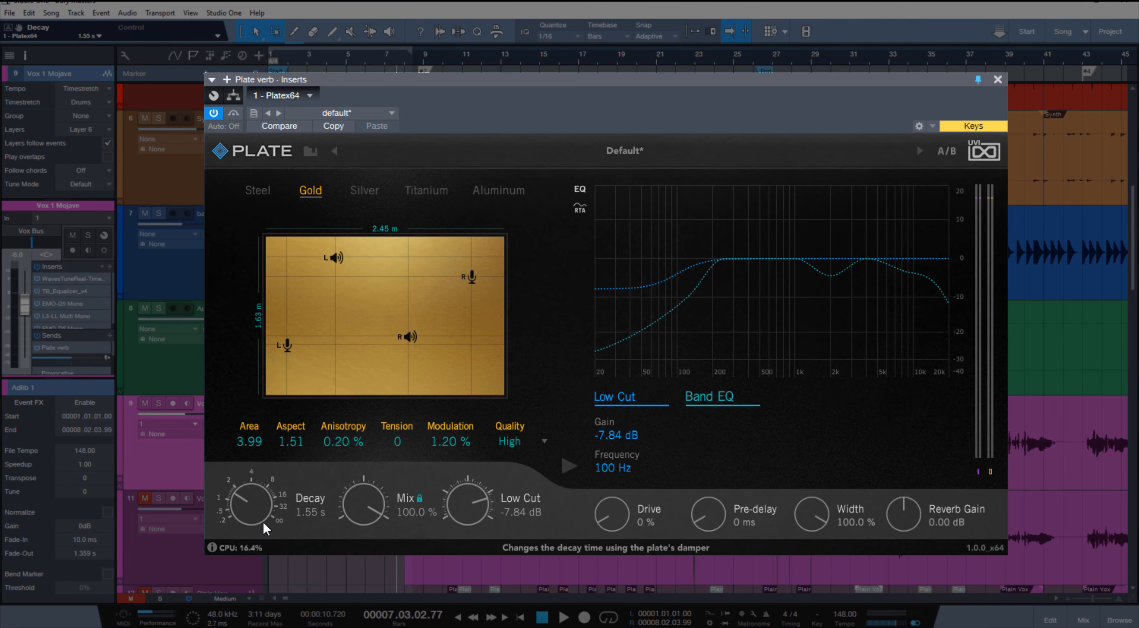
{"action": "key", "text": "space"}
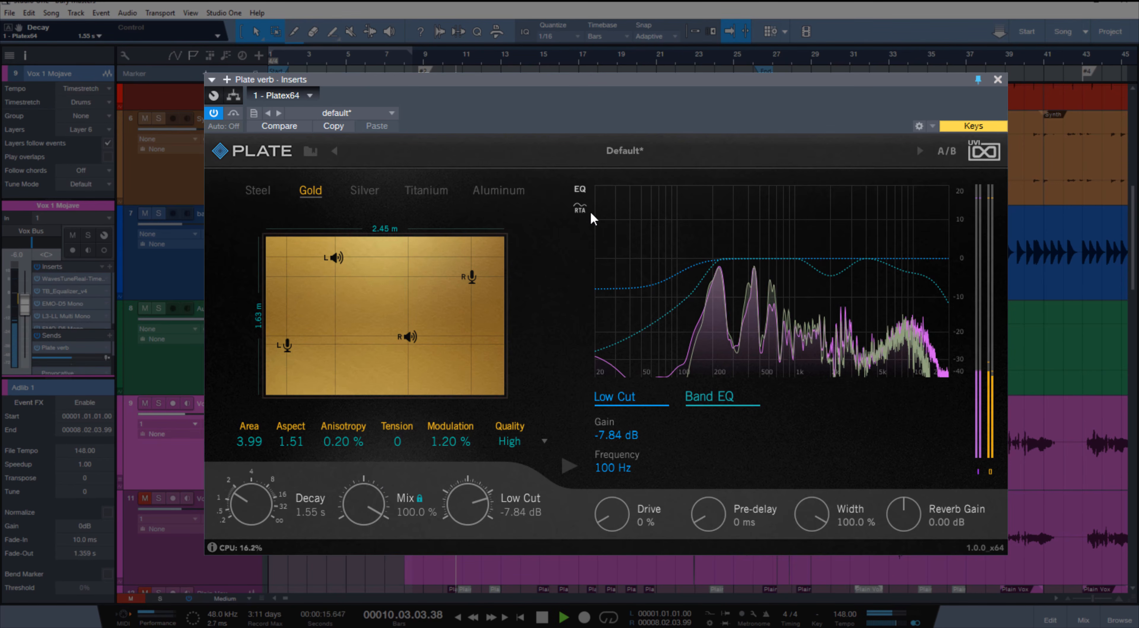
In the decay editor, set Friction Damp to / 1.52, Friction Frequency to / 2.42 and Air Damp to x 2.09
{"action": "left_click", "coordinate": [580, 190]}
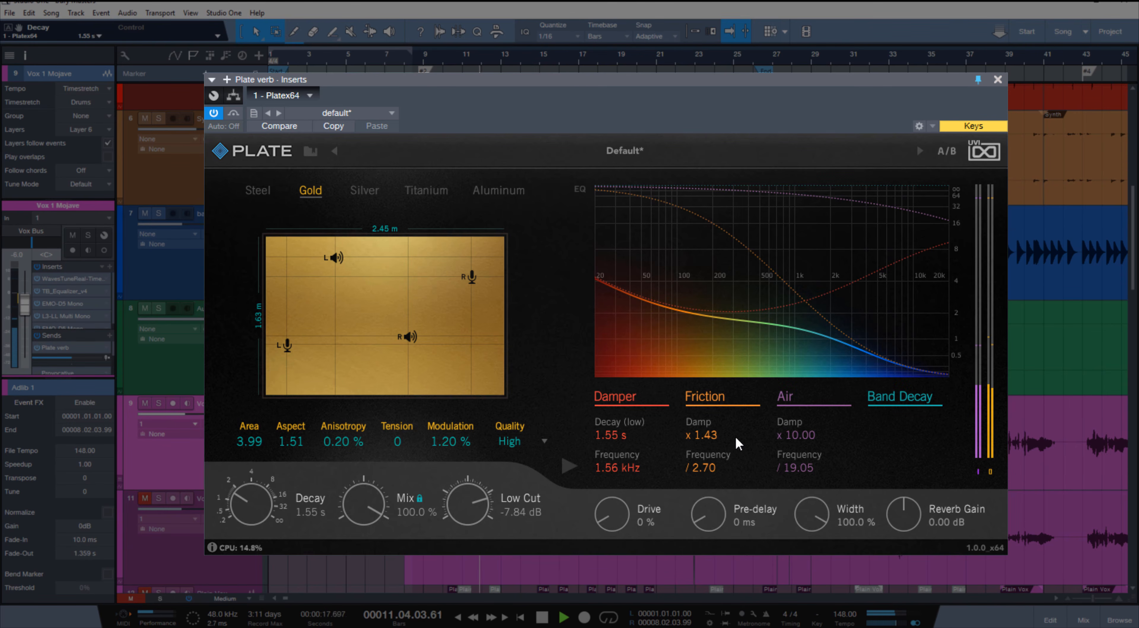
{"action": "left_click_drag", "start_coordinate": [701, 437], "coordinate": [702, 470]}
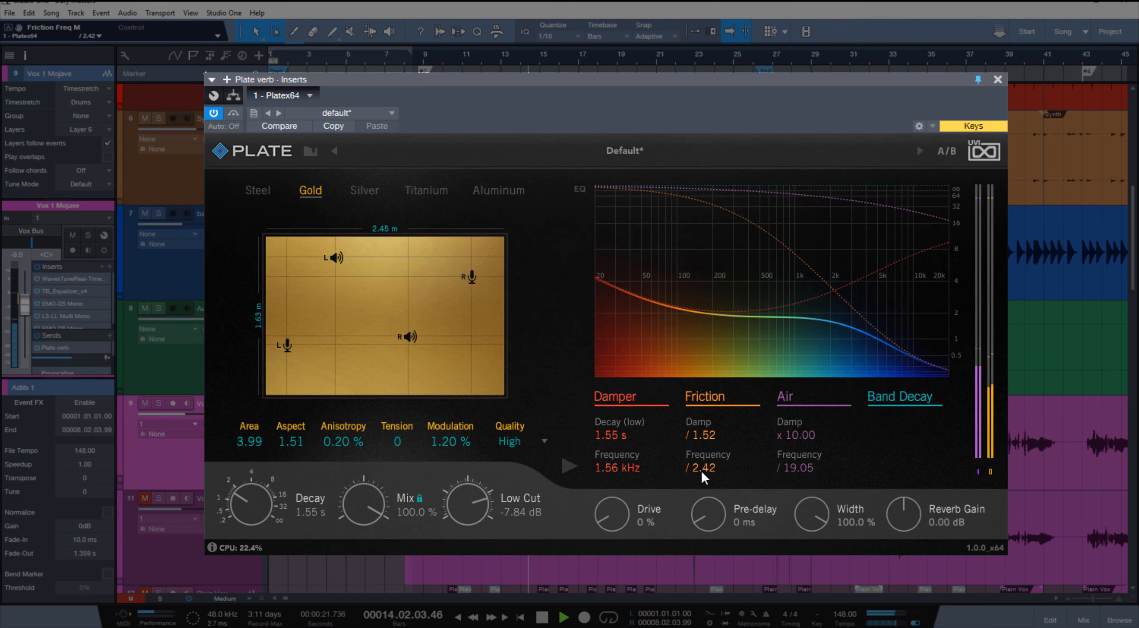
{"action": "left_click_drag", "start_coordinate": [800, 438], "coordinate": [785, 497]}
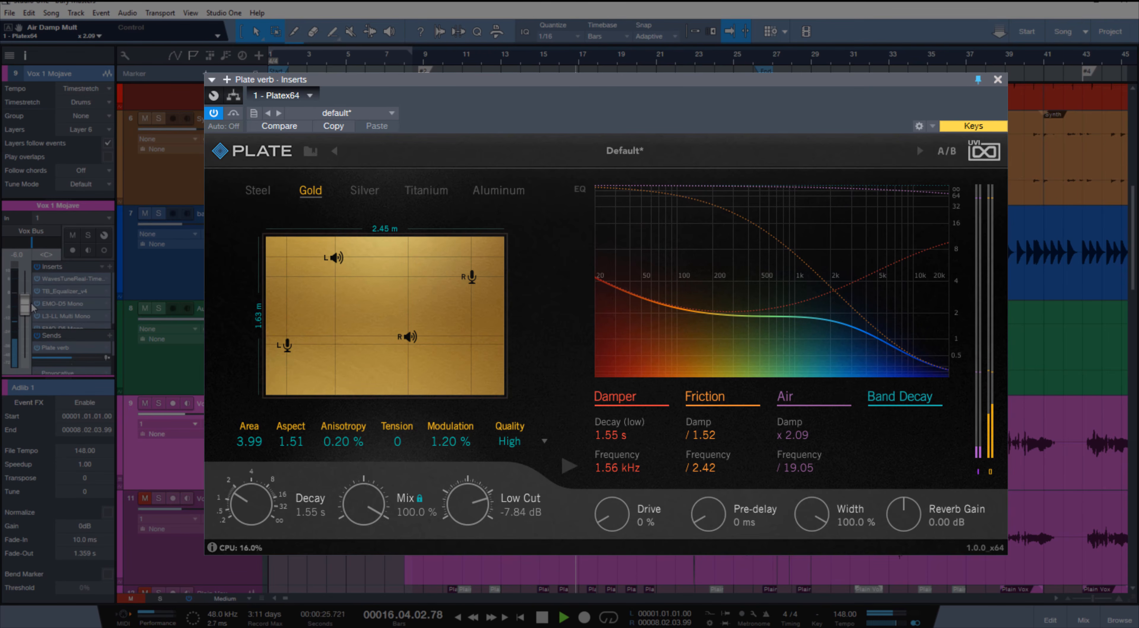
Bypass and re-enable the Vox Bus sends to compare the mix without and with the plate reverb, and stop playback
{"action": "left_click", "coordinate": [37, 336]}
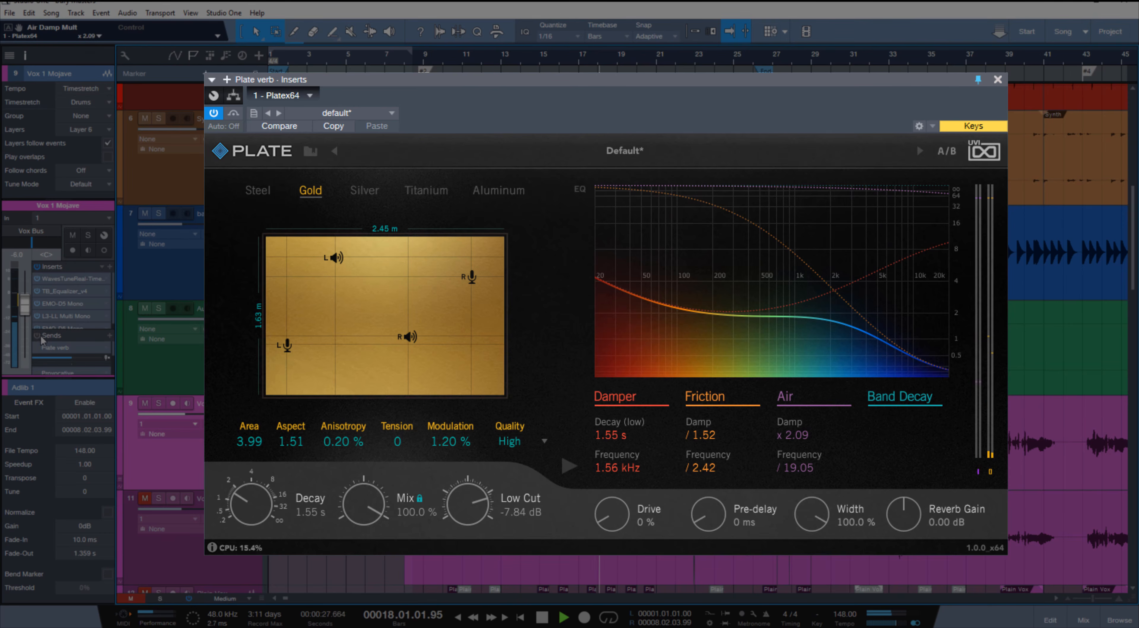
{"action": "left_click", "coordinate": [38, 336]}
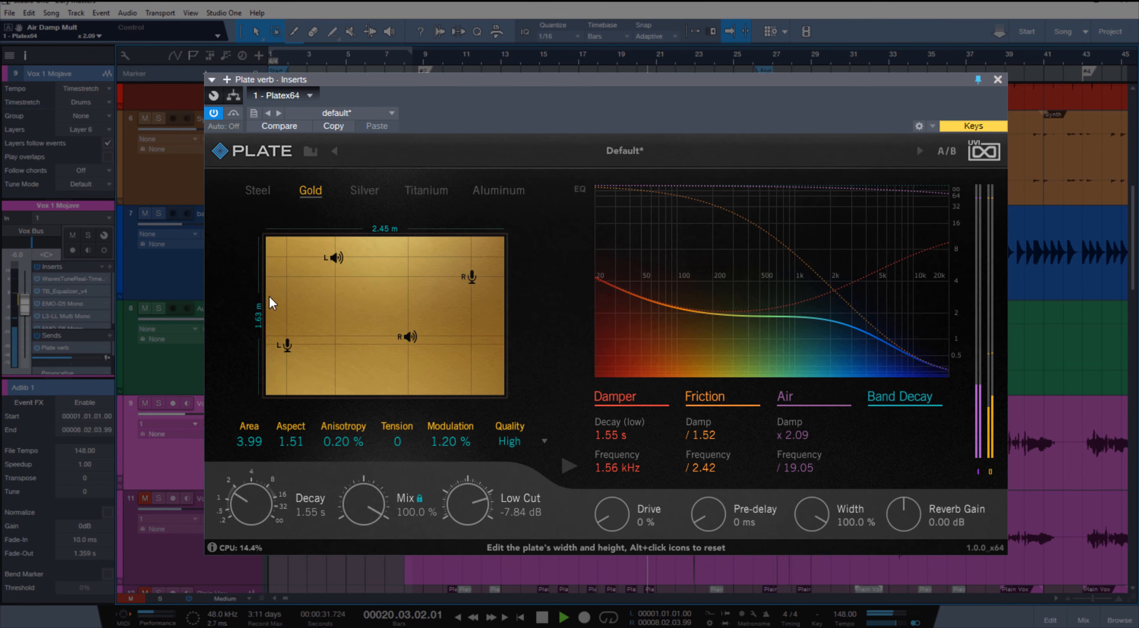
{"action": "key", "text": "space"}
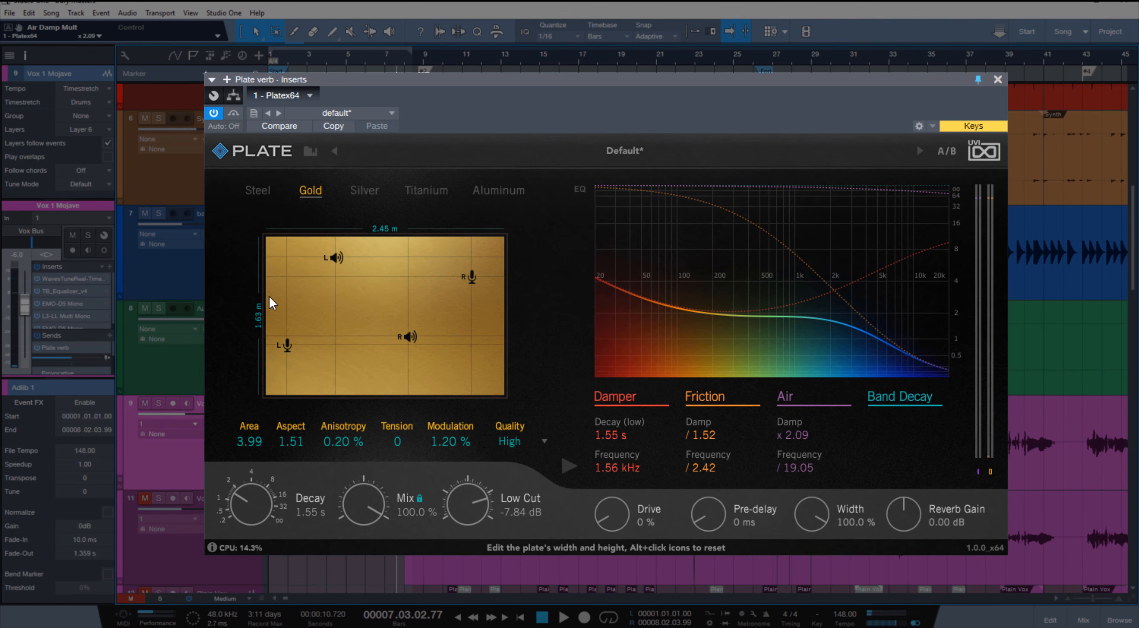